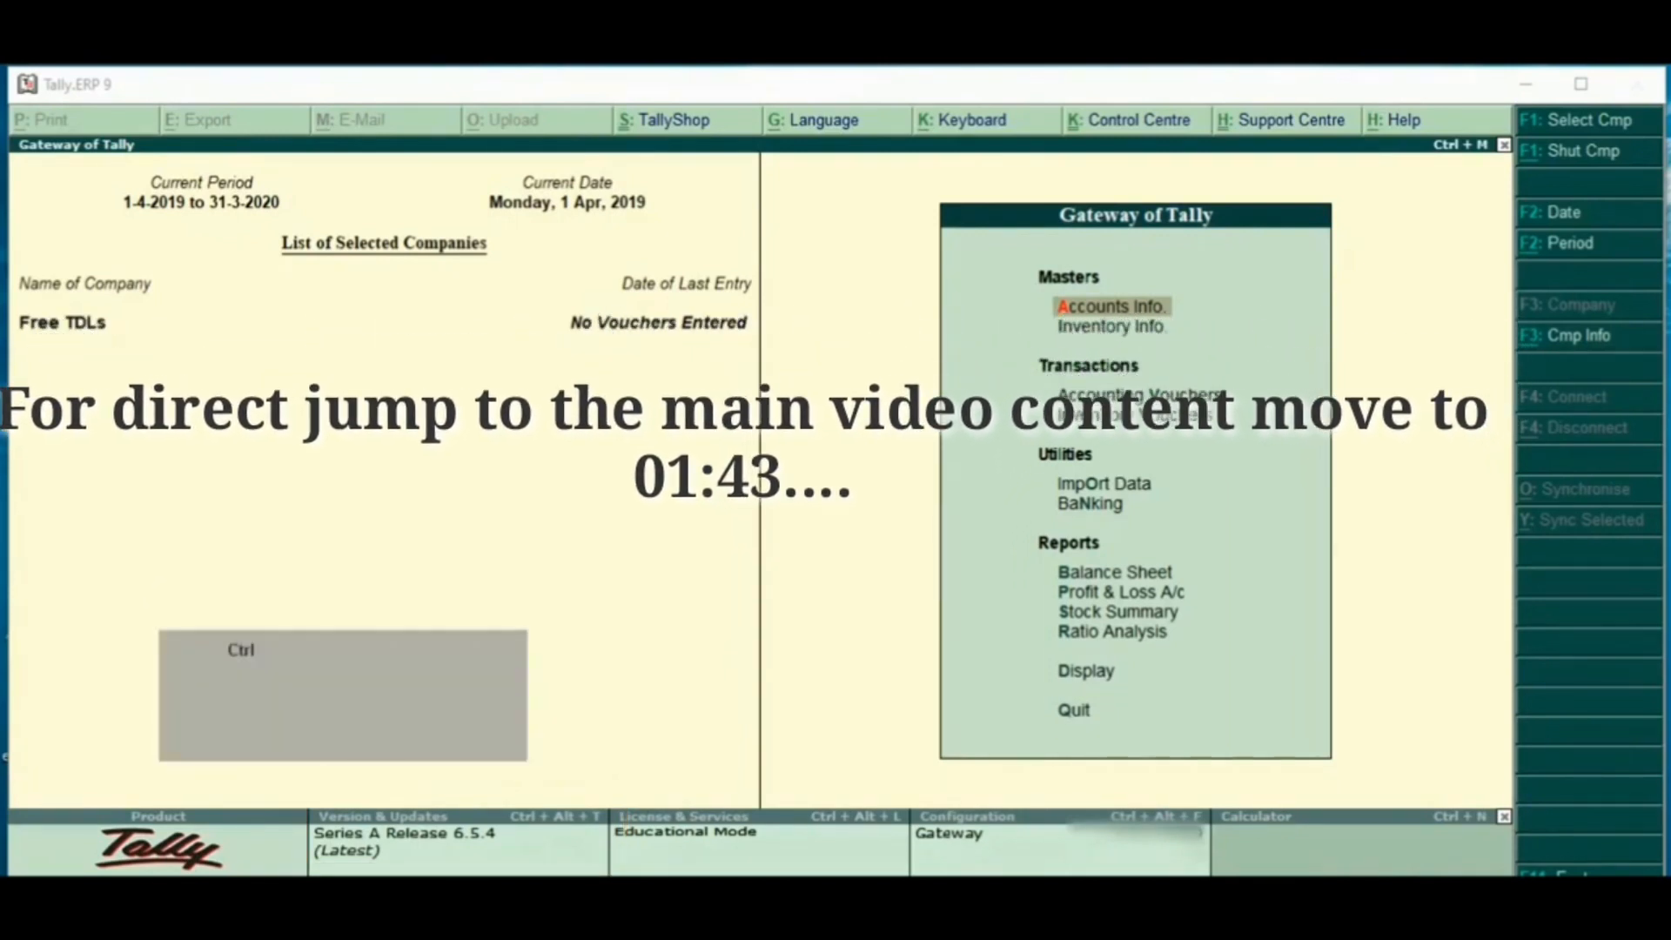
# - Open the local TDL configuration and set Load TDL files on startup to Yes
pyautogui.hotkey('ctrl', 'alt', 't')
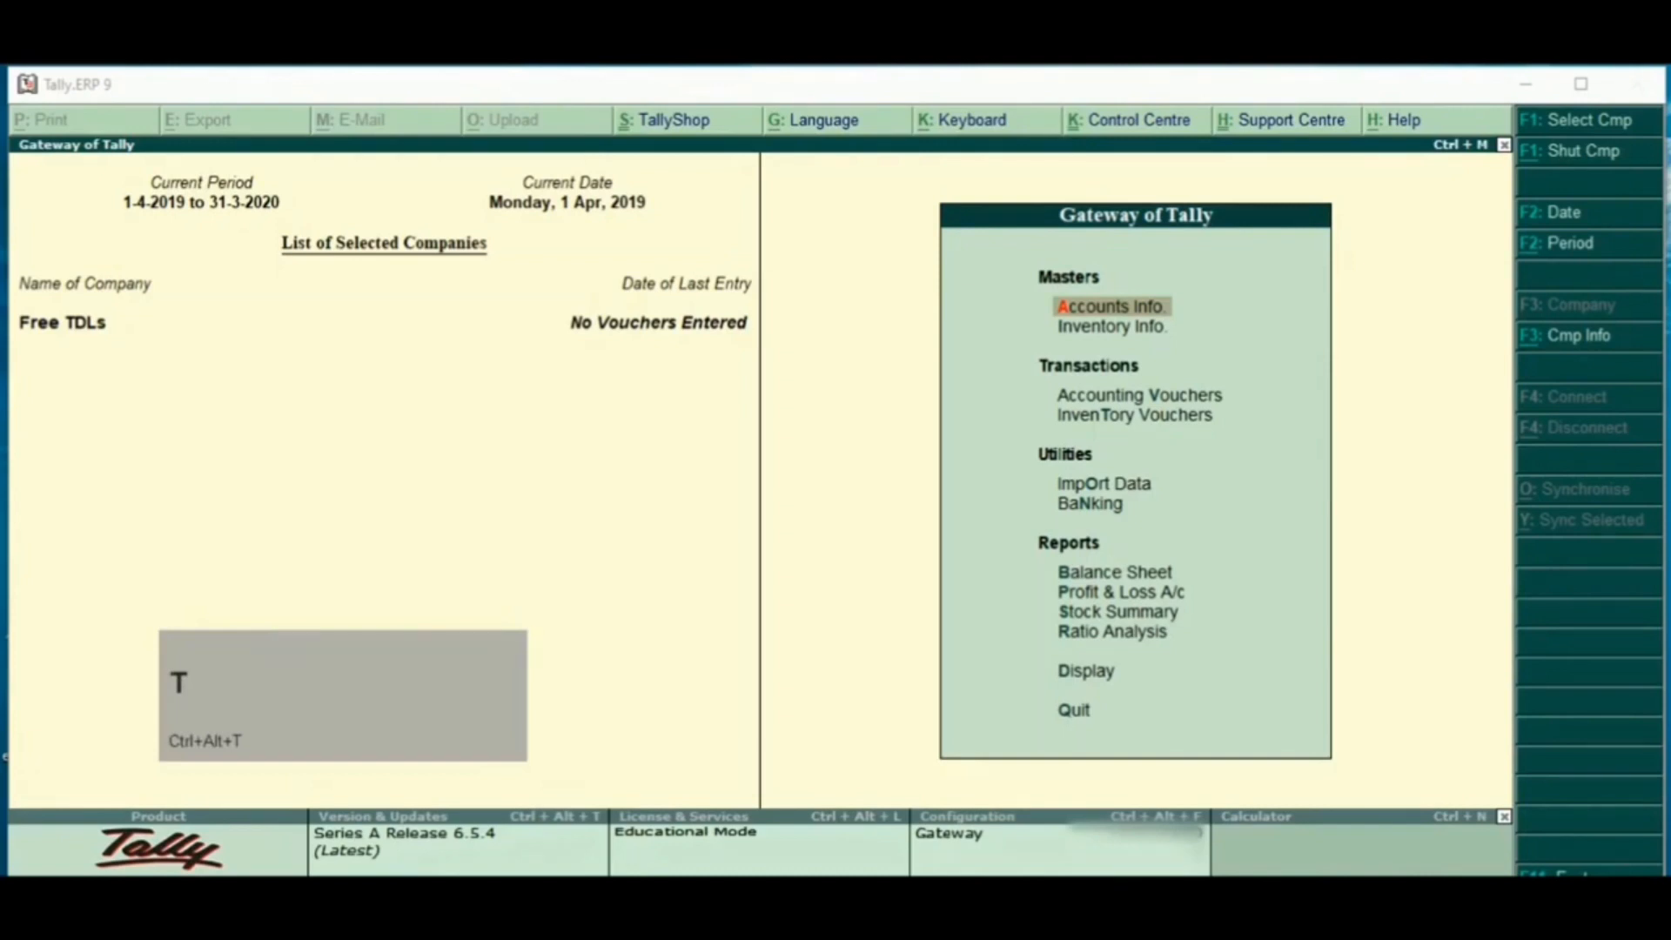
pyautogui.hotkey('ctrl', 'alt', 't')
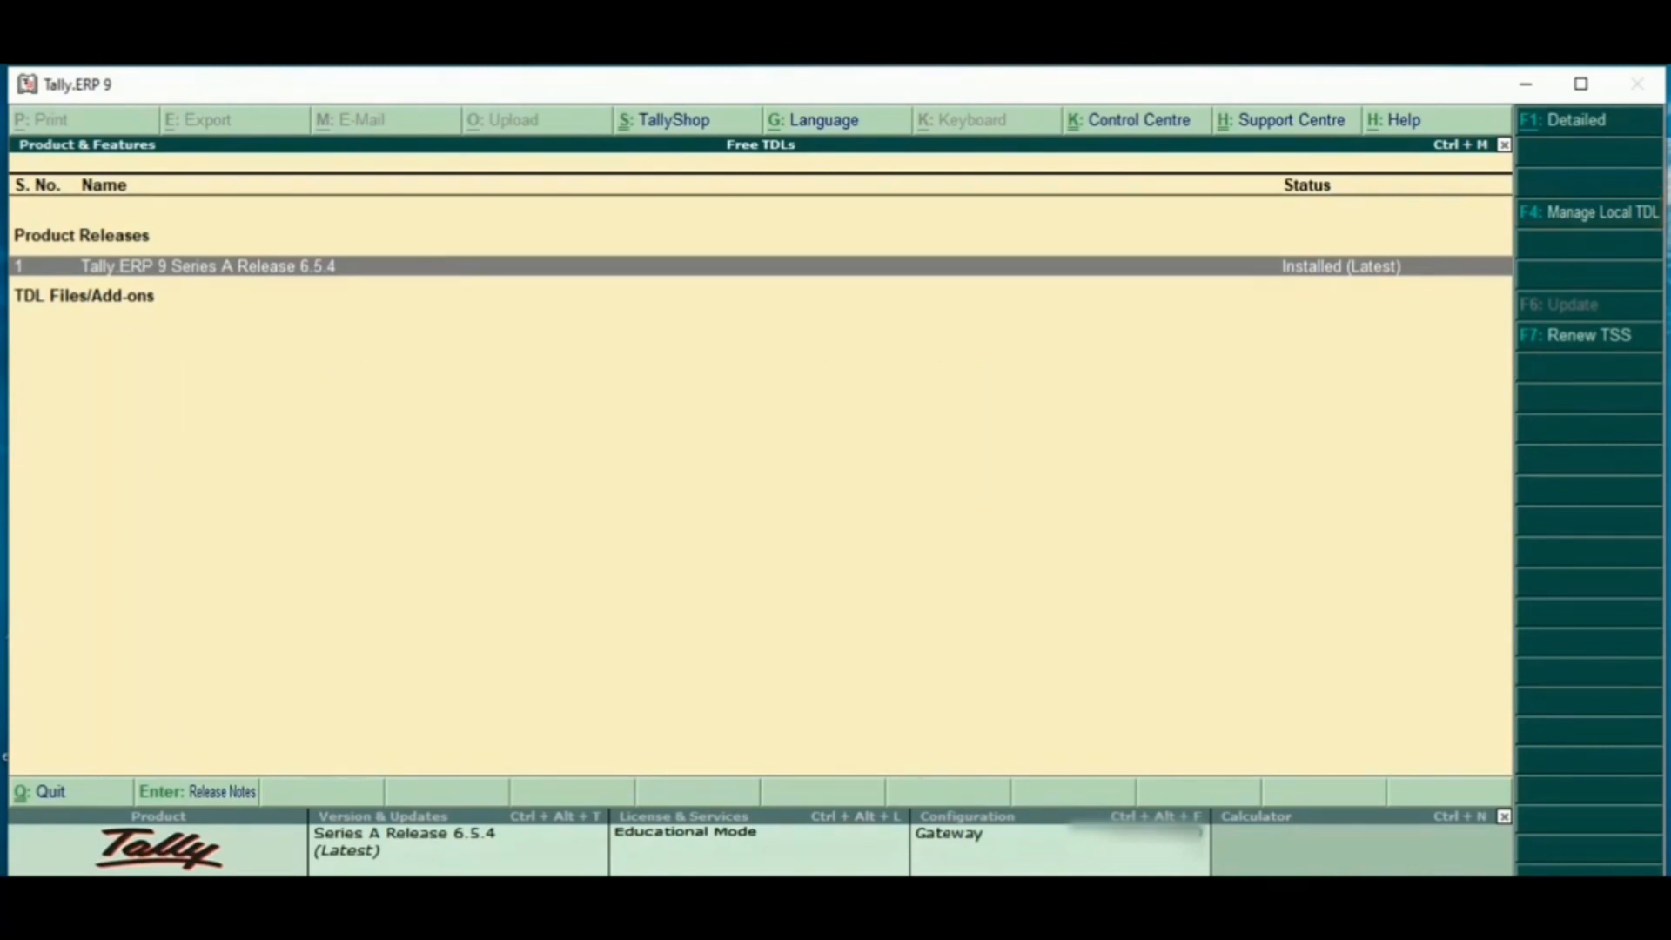
pyautogui.press('F4')
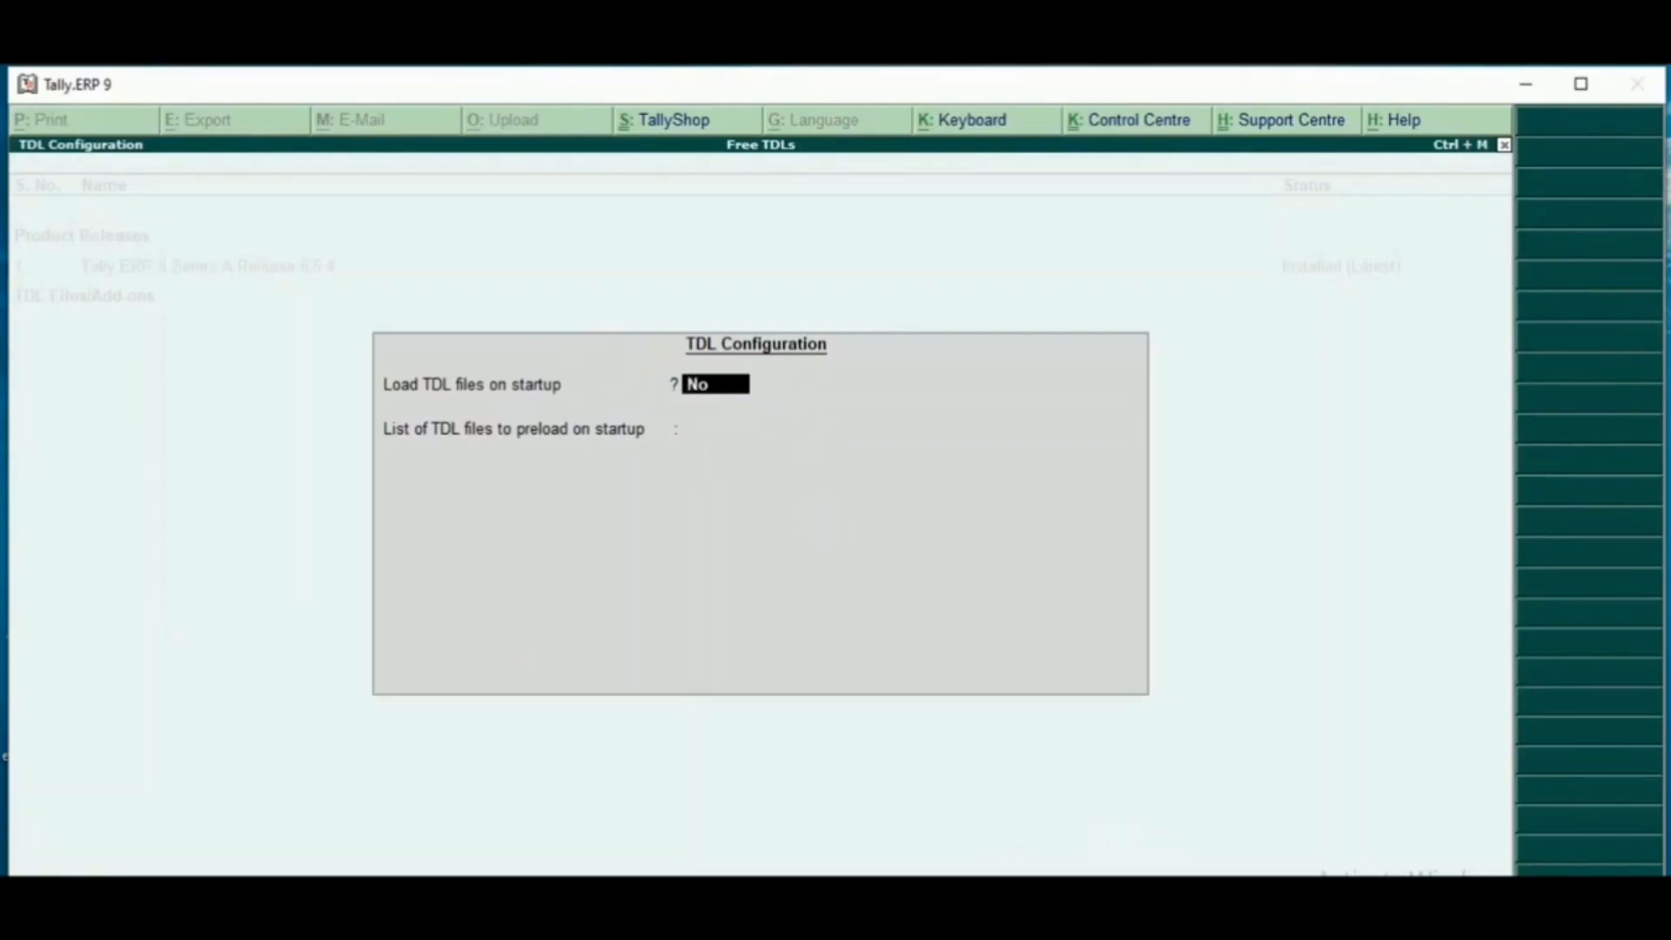
pyautogui.write('y')
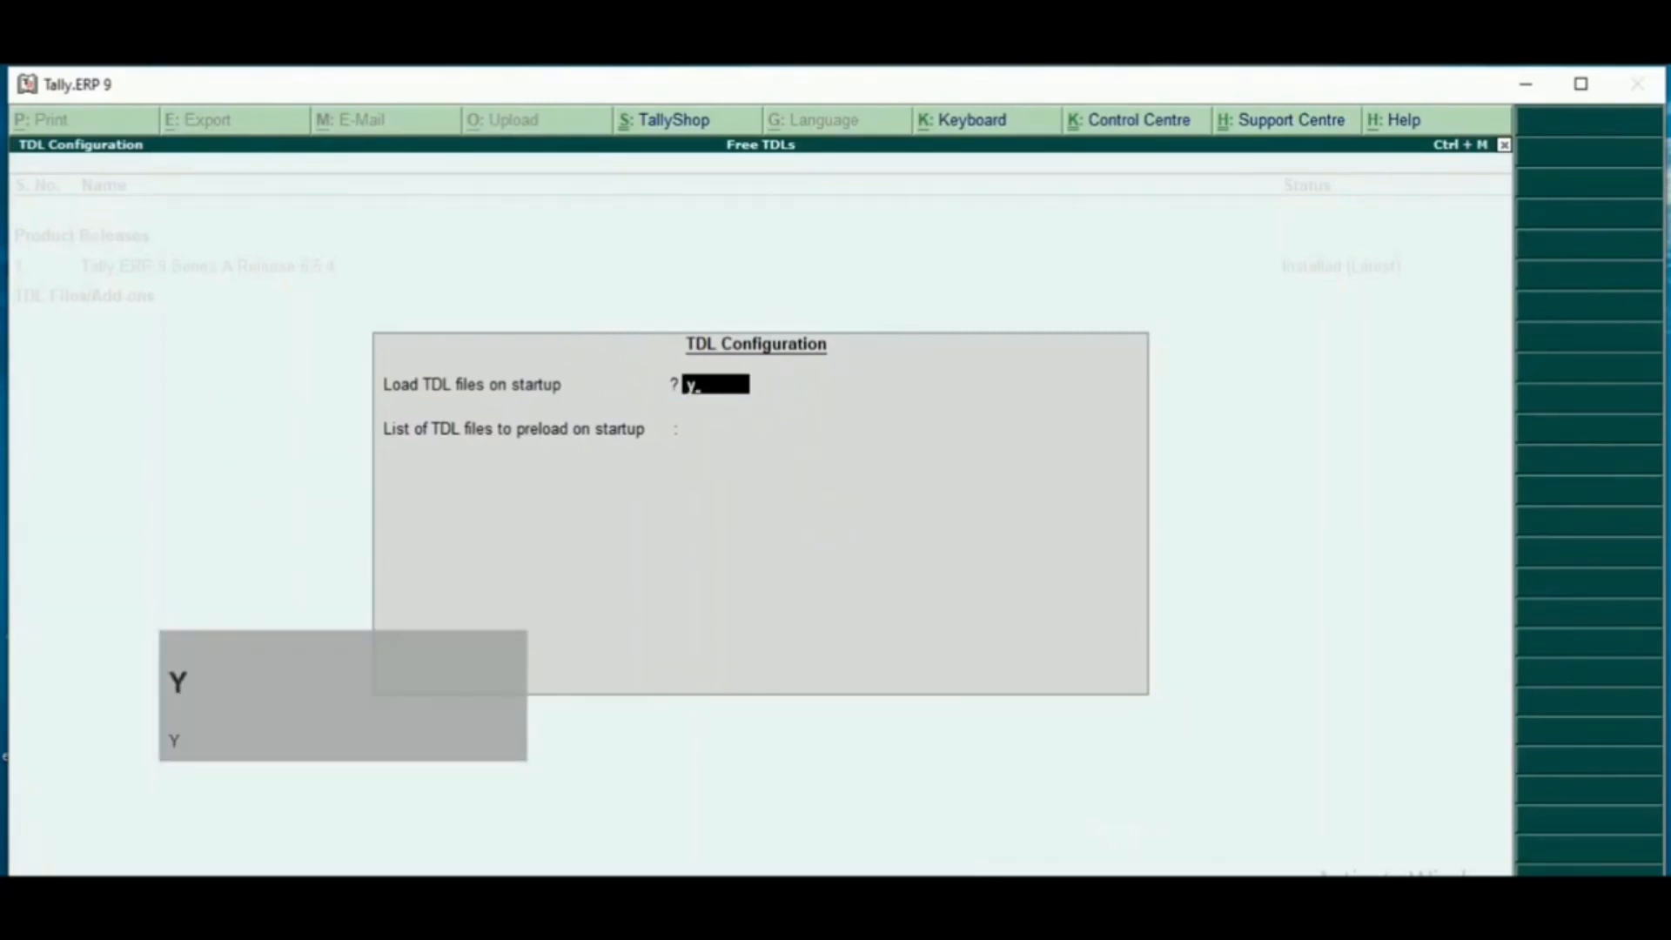
pyautogui.press('Return')
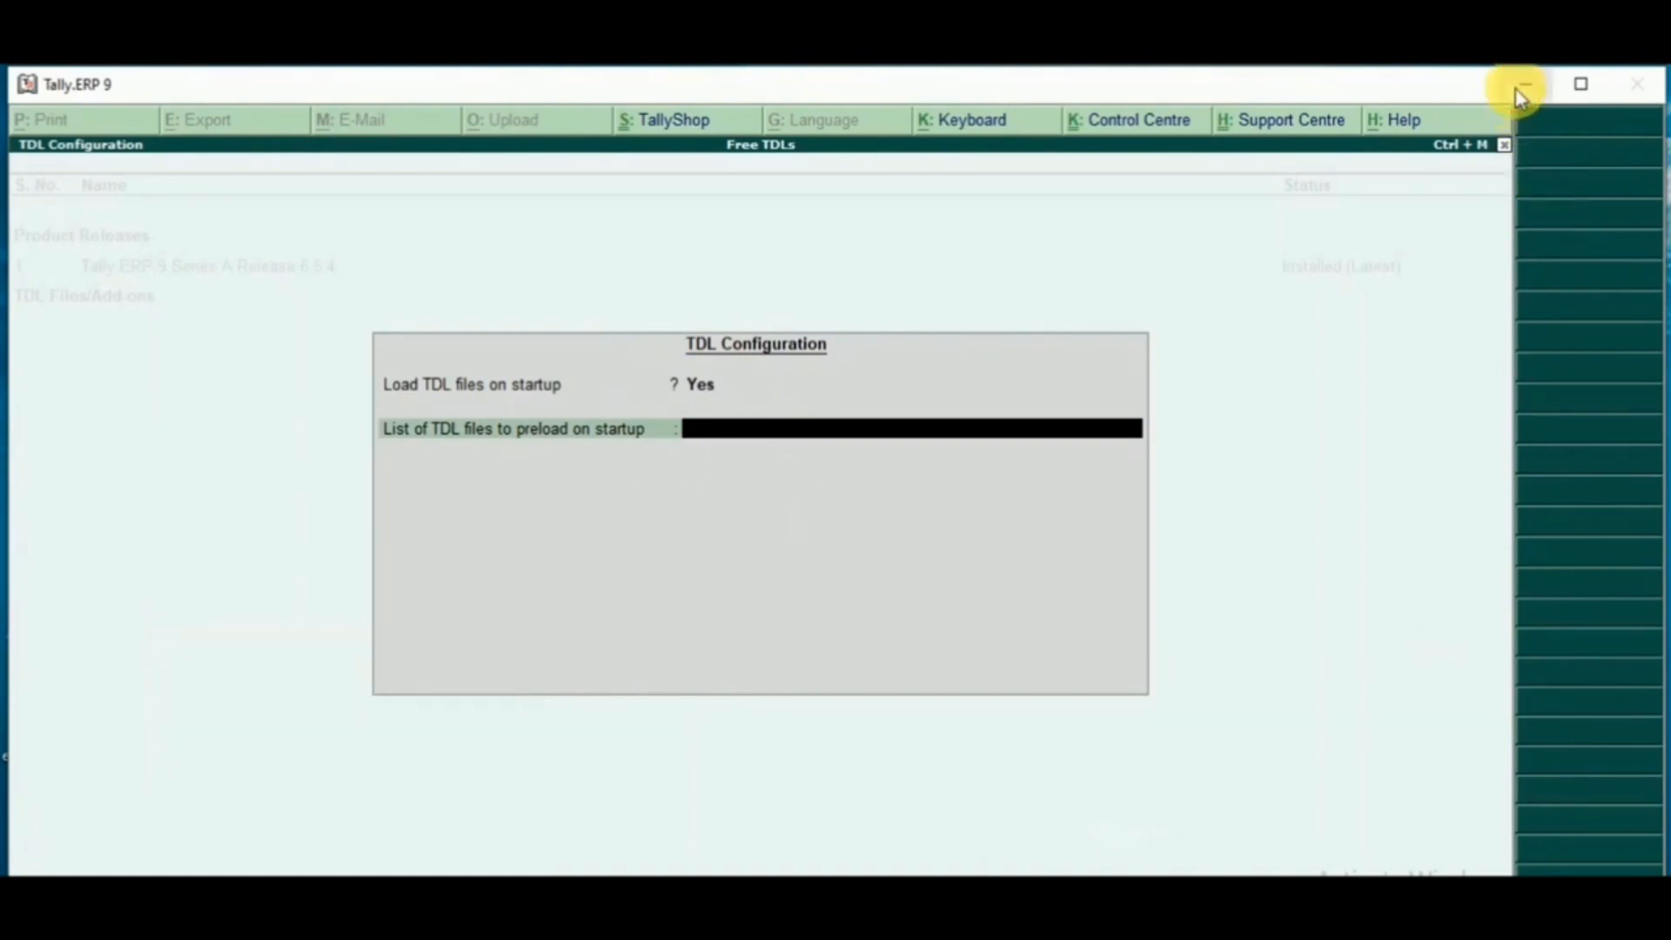
# - Switch to the desktop and copy the full object path of shortcut.txt from its security properties
pyautogui.press('super+d')
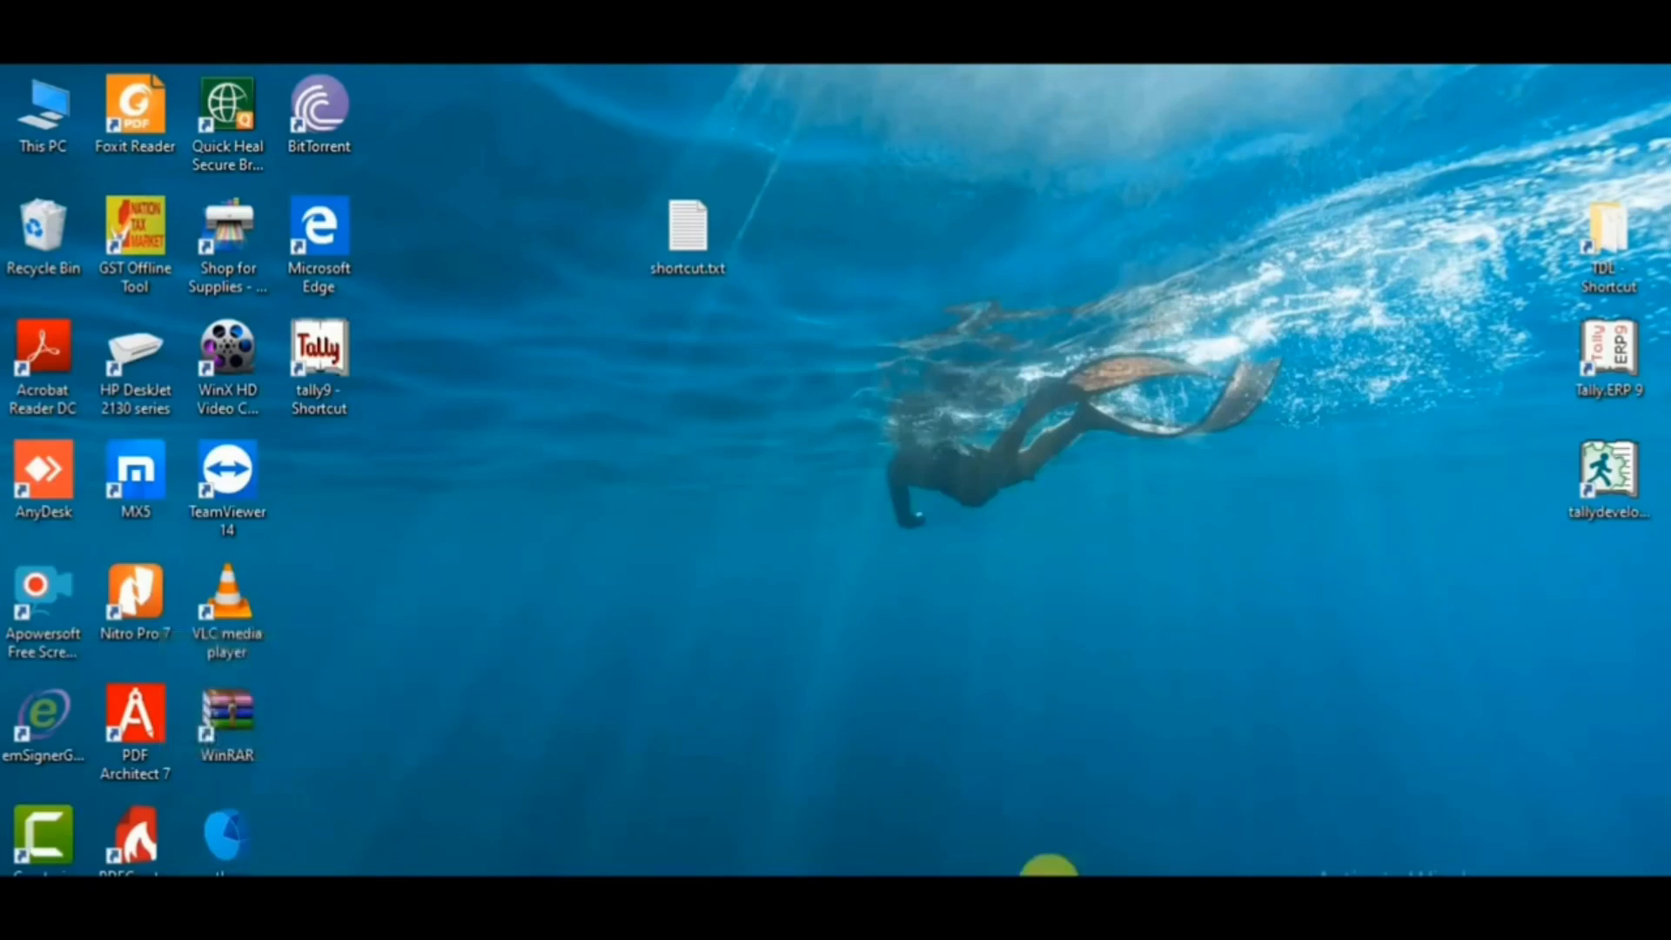
pyautogui.moveTo(613, 147); pyautogui.dragTo(792, 335)
pyautogui.rightClick(676, 112)
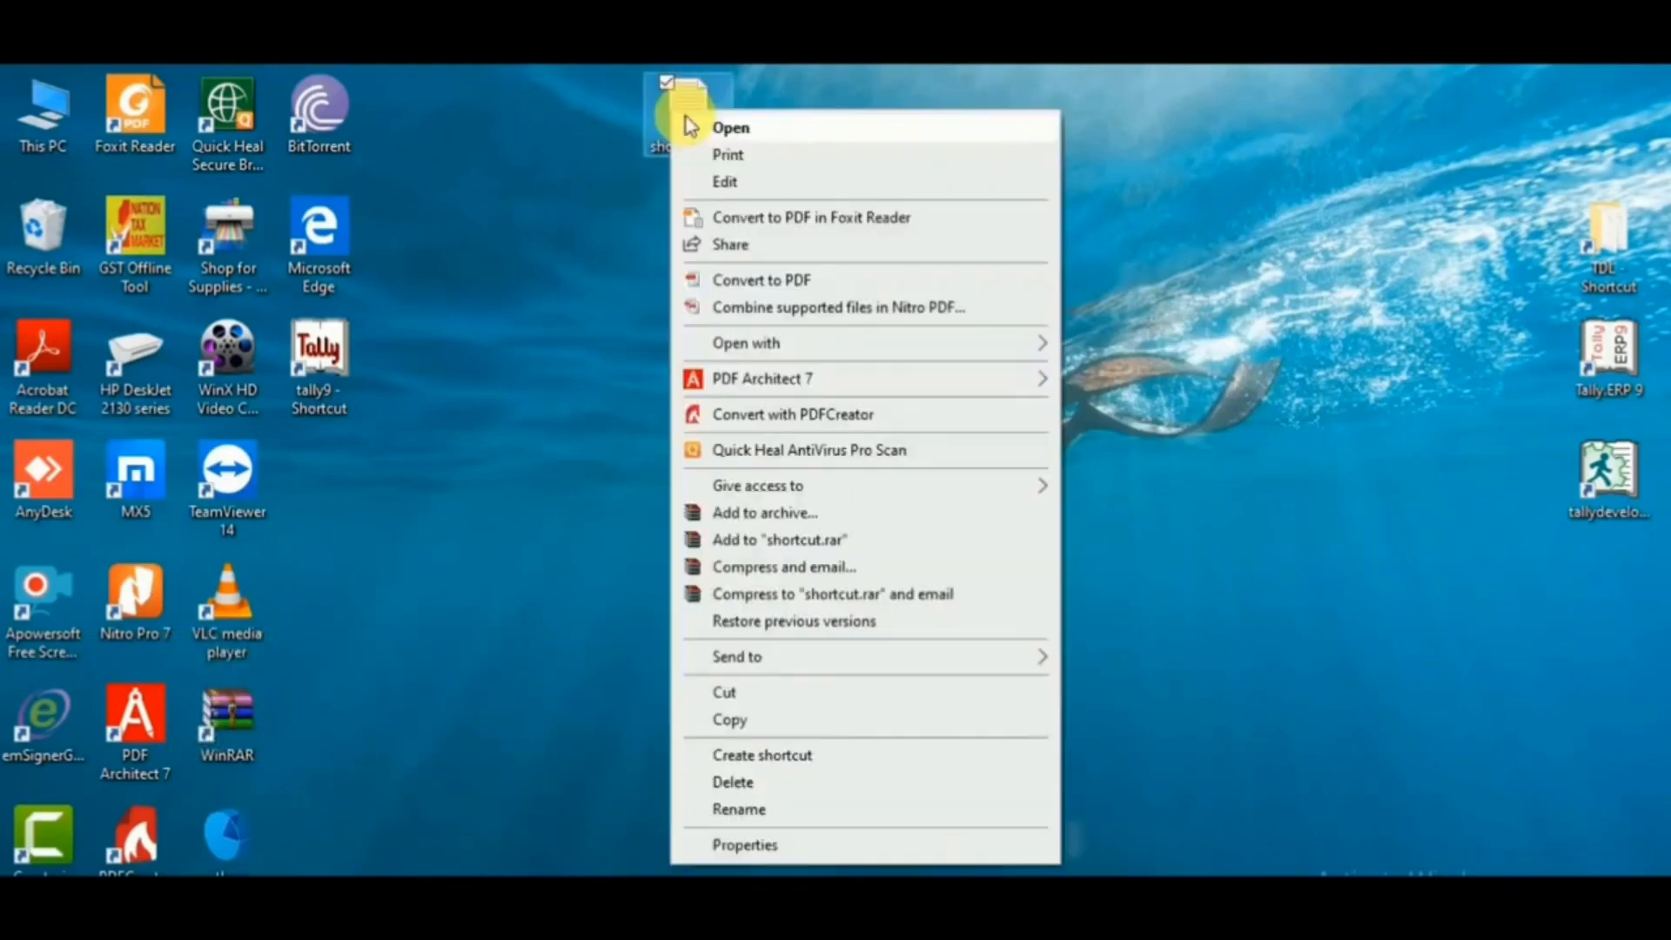
pyautogui.click(797, 848)
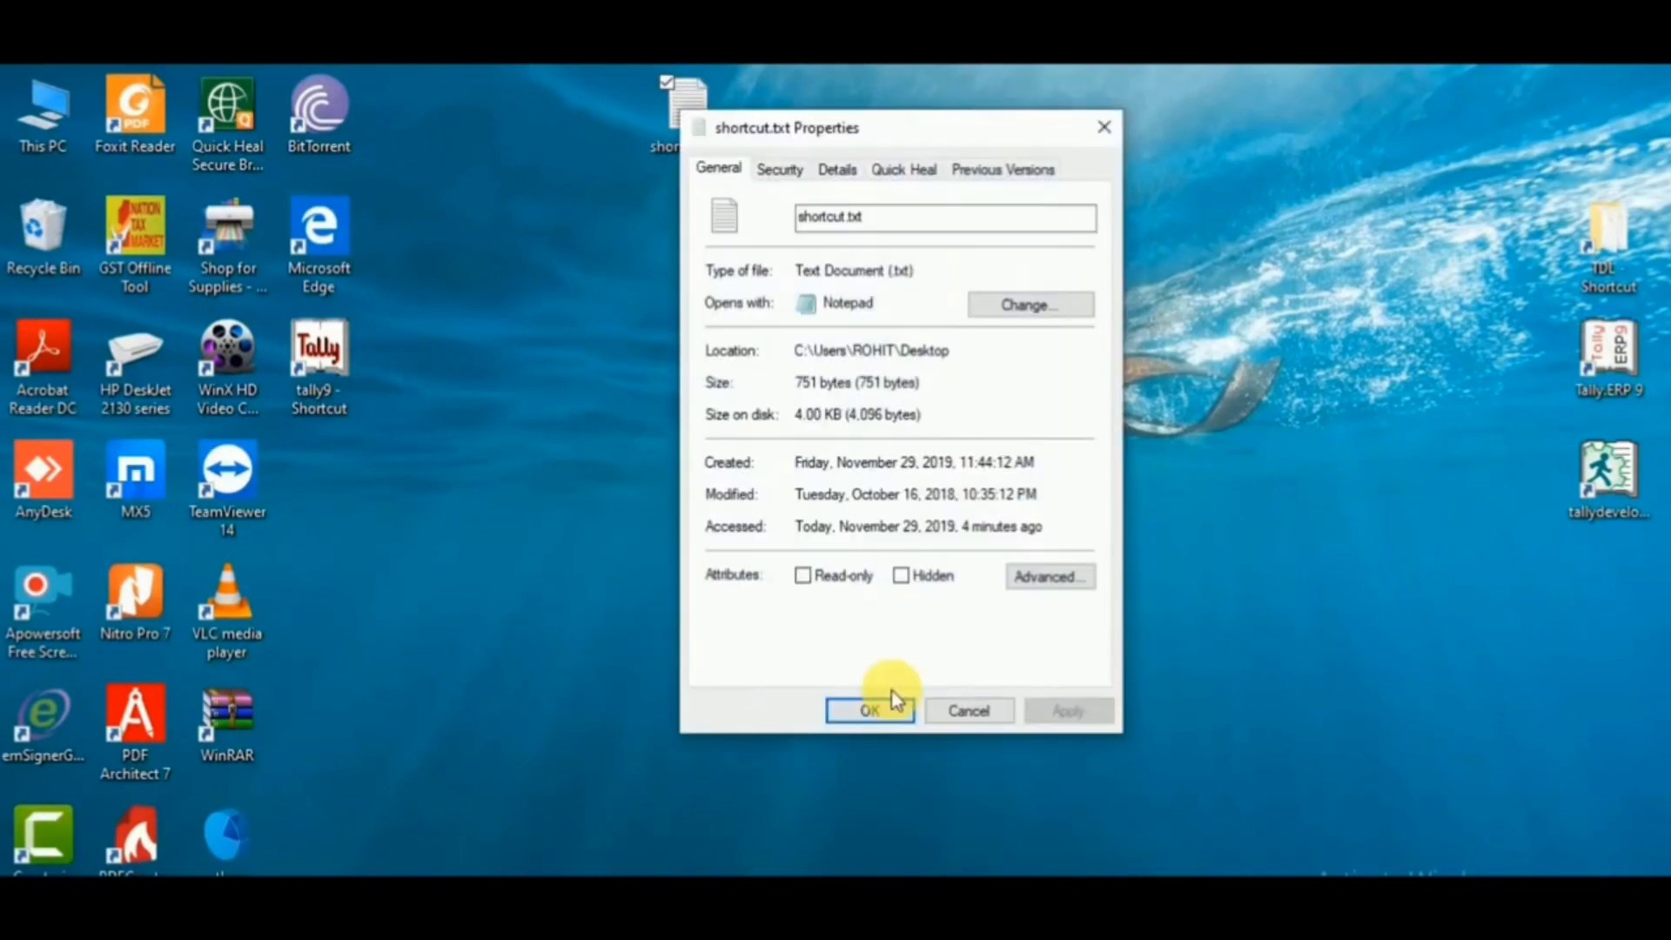
pyautogui.click(777, 171)
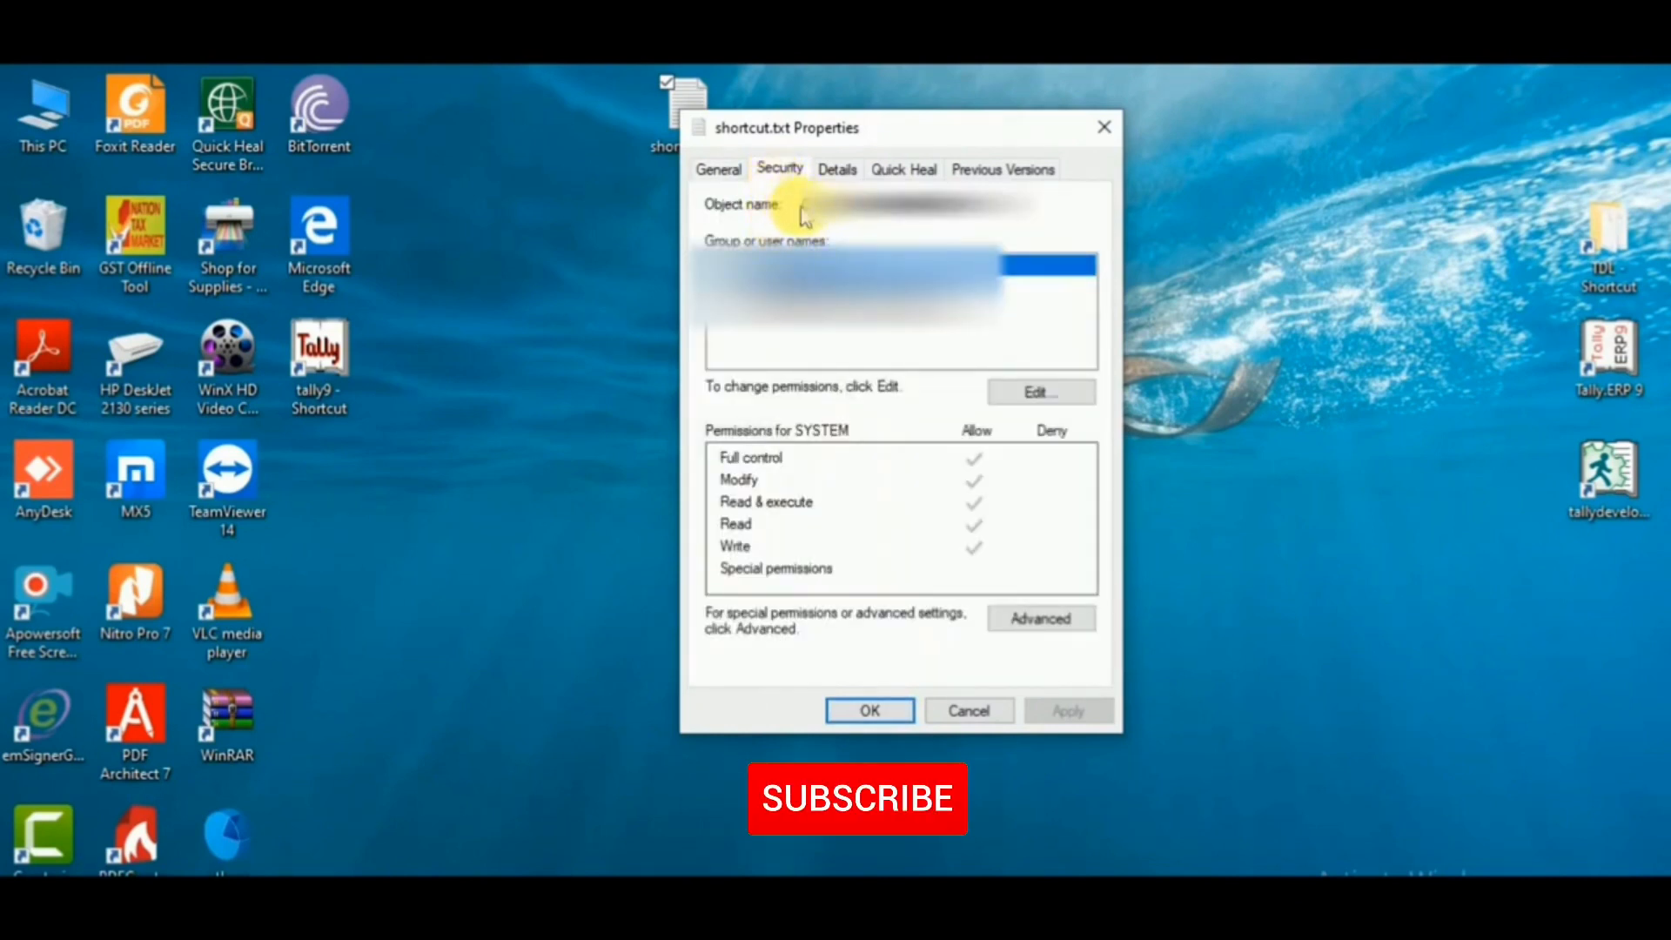
pyautogui.moveTo(813, 213); pyautogui.dragTo(1045, 215)
pyautogui.hotkey('ctrl', 'c')
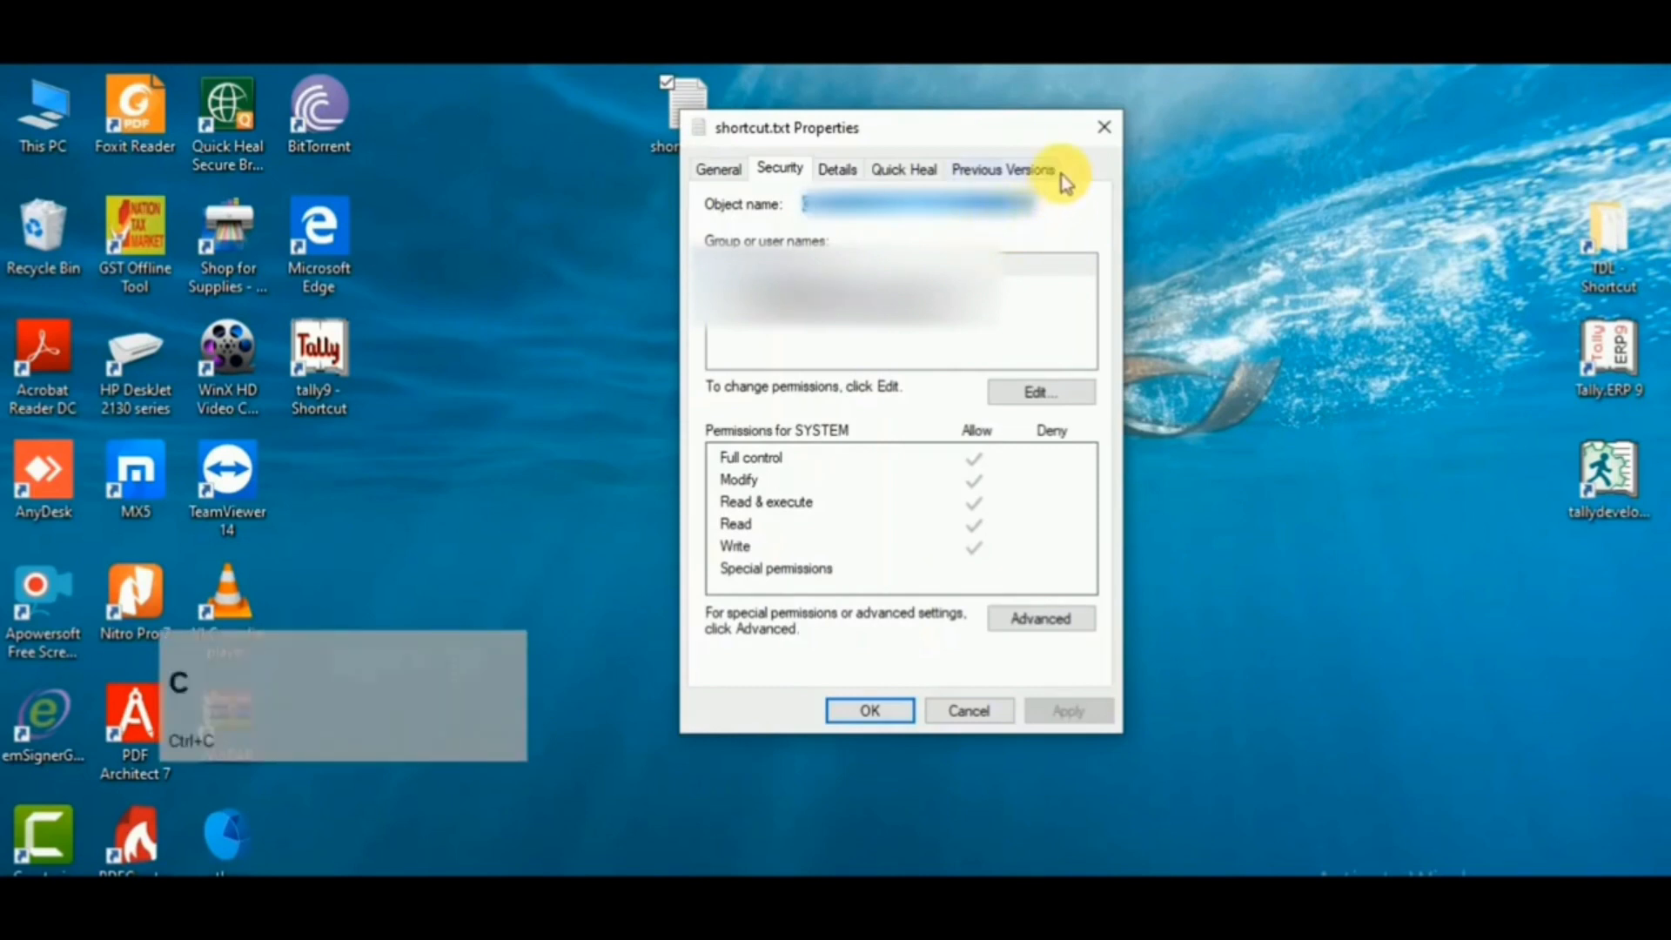
# - Return to Tally.ERP 9, paste the copied path into the list of TDL files to preload, and accept the configuration
pyautogui.hotkey('alt', 'Tab')
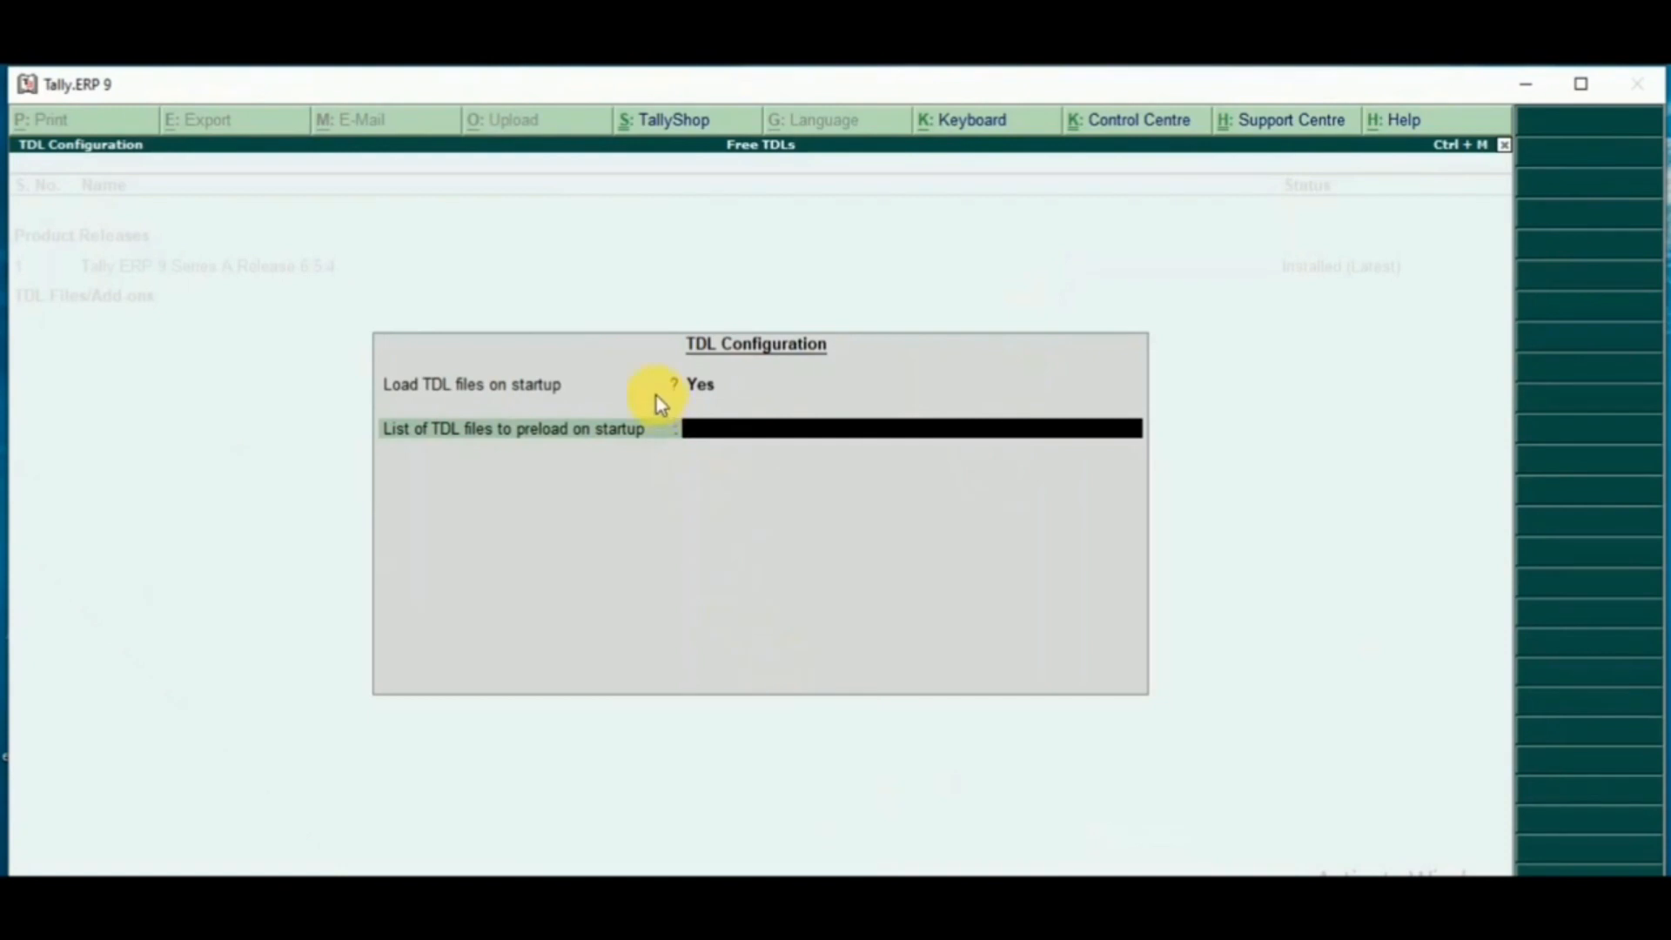
pyautogui.moveTo(650, 395)
pyautogui.mouseDown()
pyautogui.moveTo(728, 452)
pyautogui.moveTo(1150, 483)
pyautogui.mouseUp()
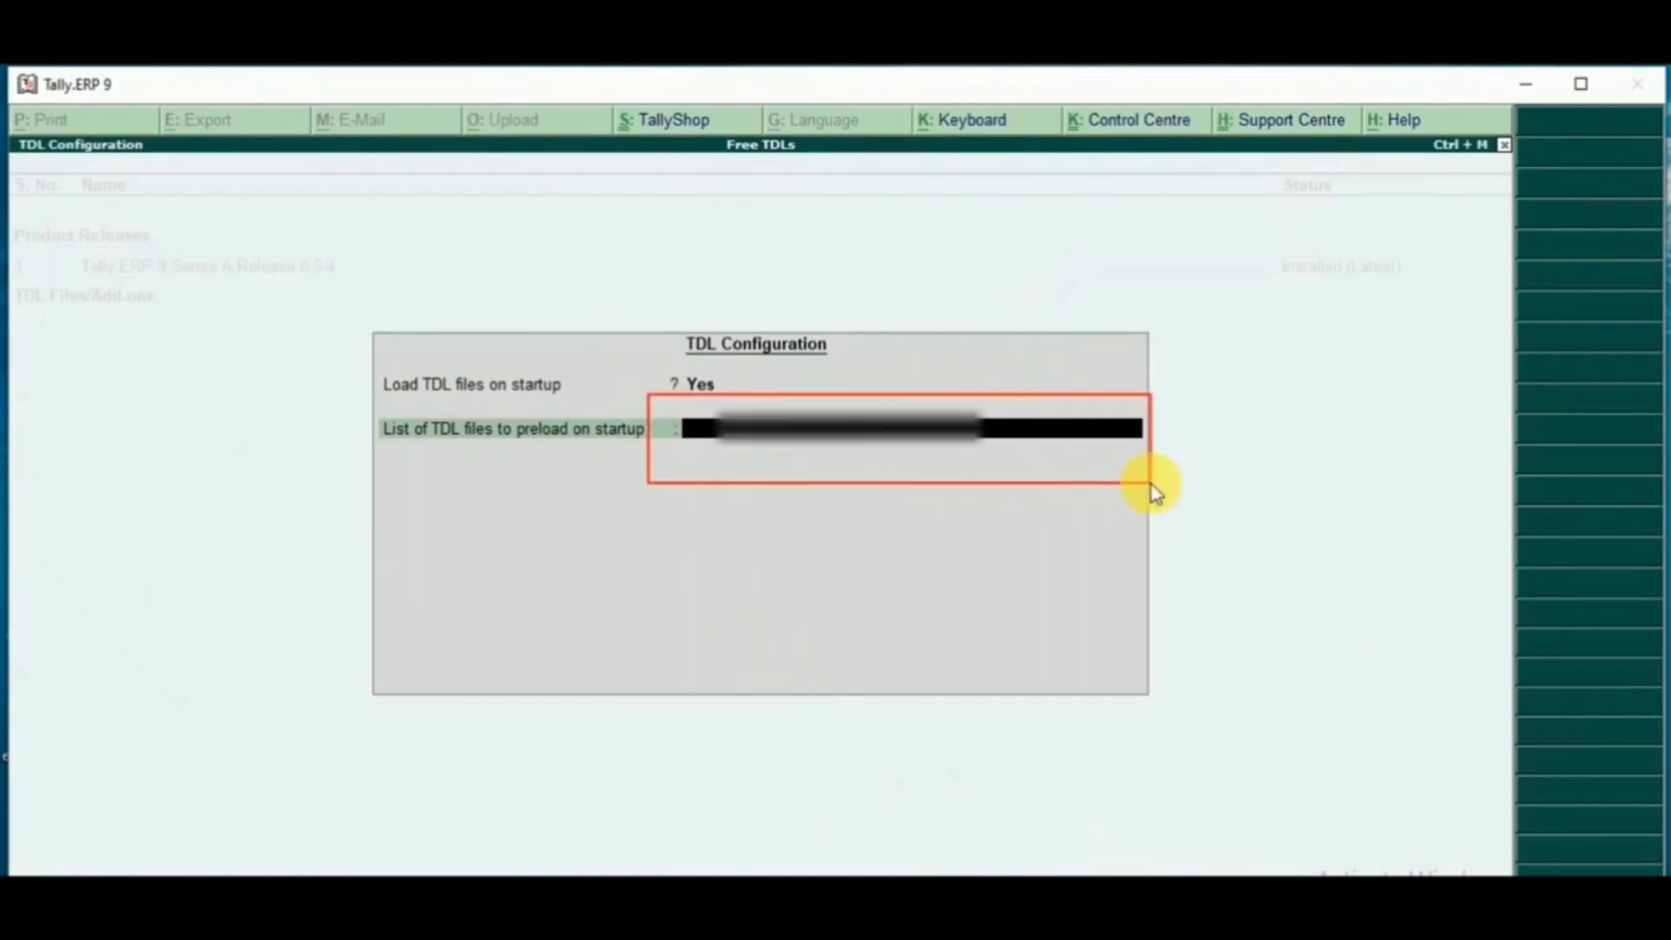
pyautogui.press('ctrl')
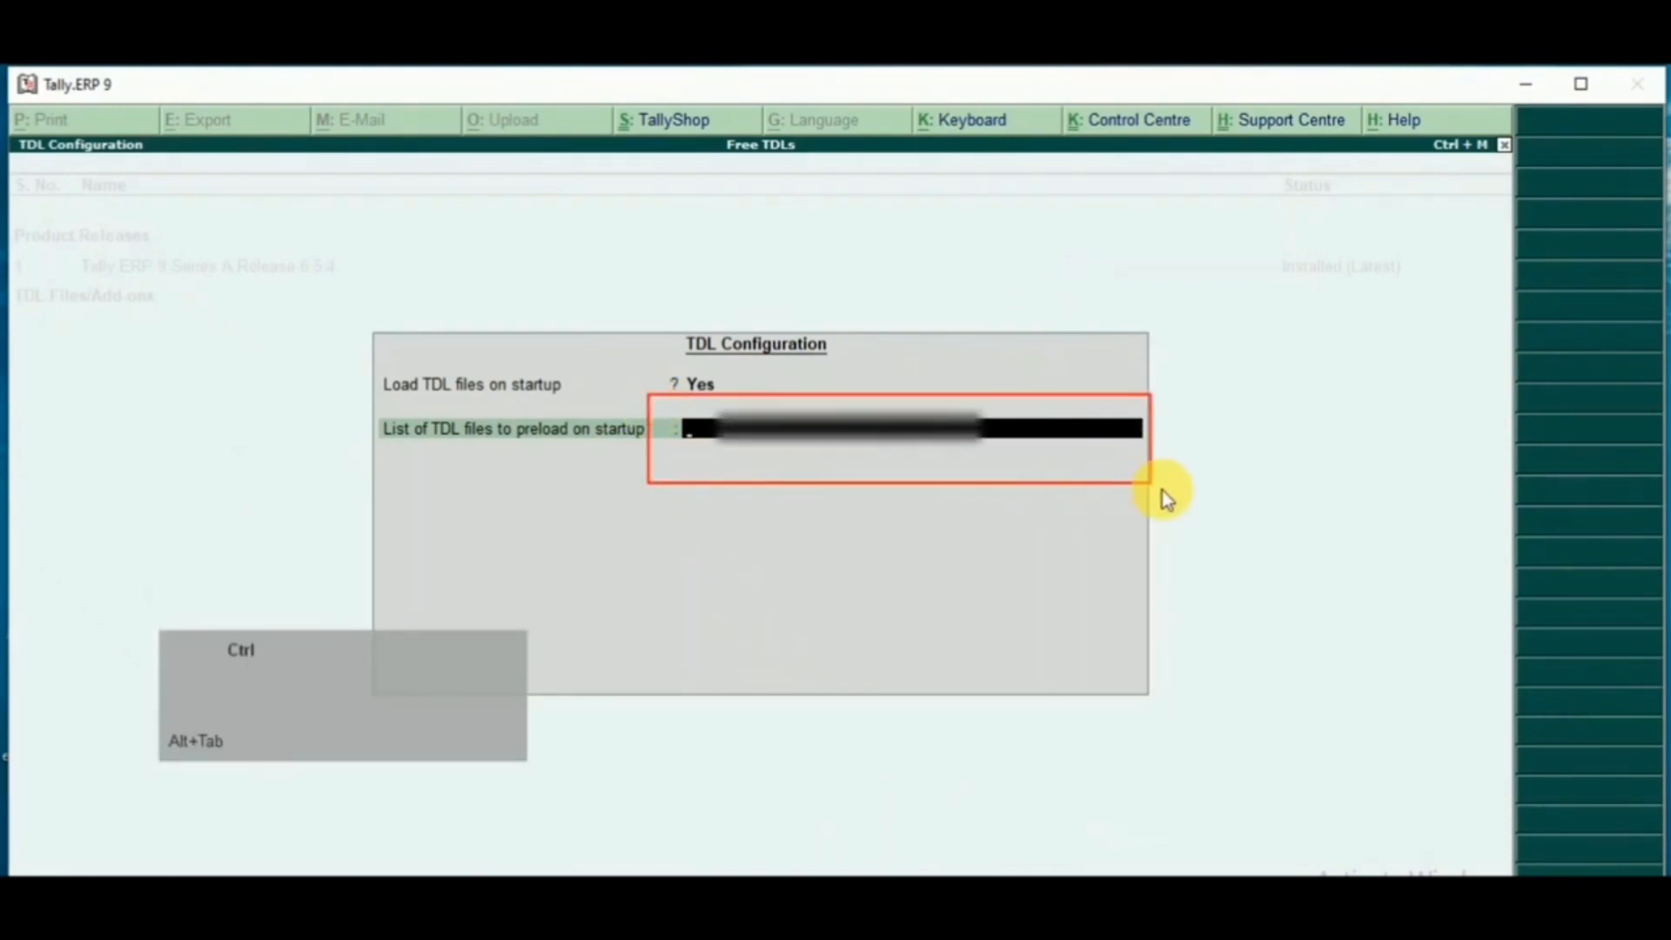
pyautogui.hotkey('ctrl', 'alt', 'v')
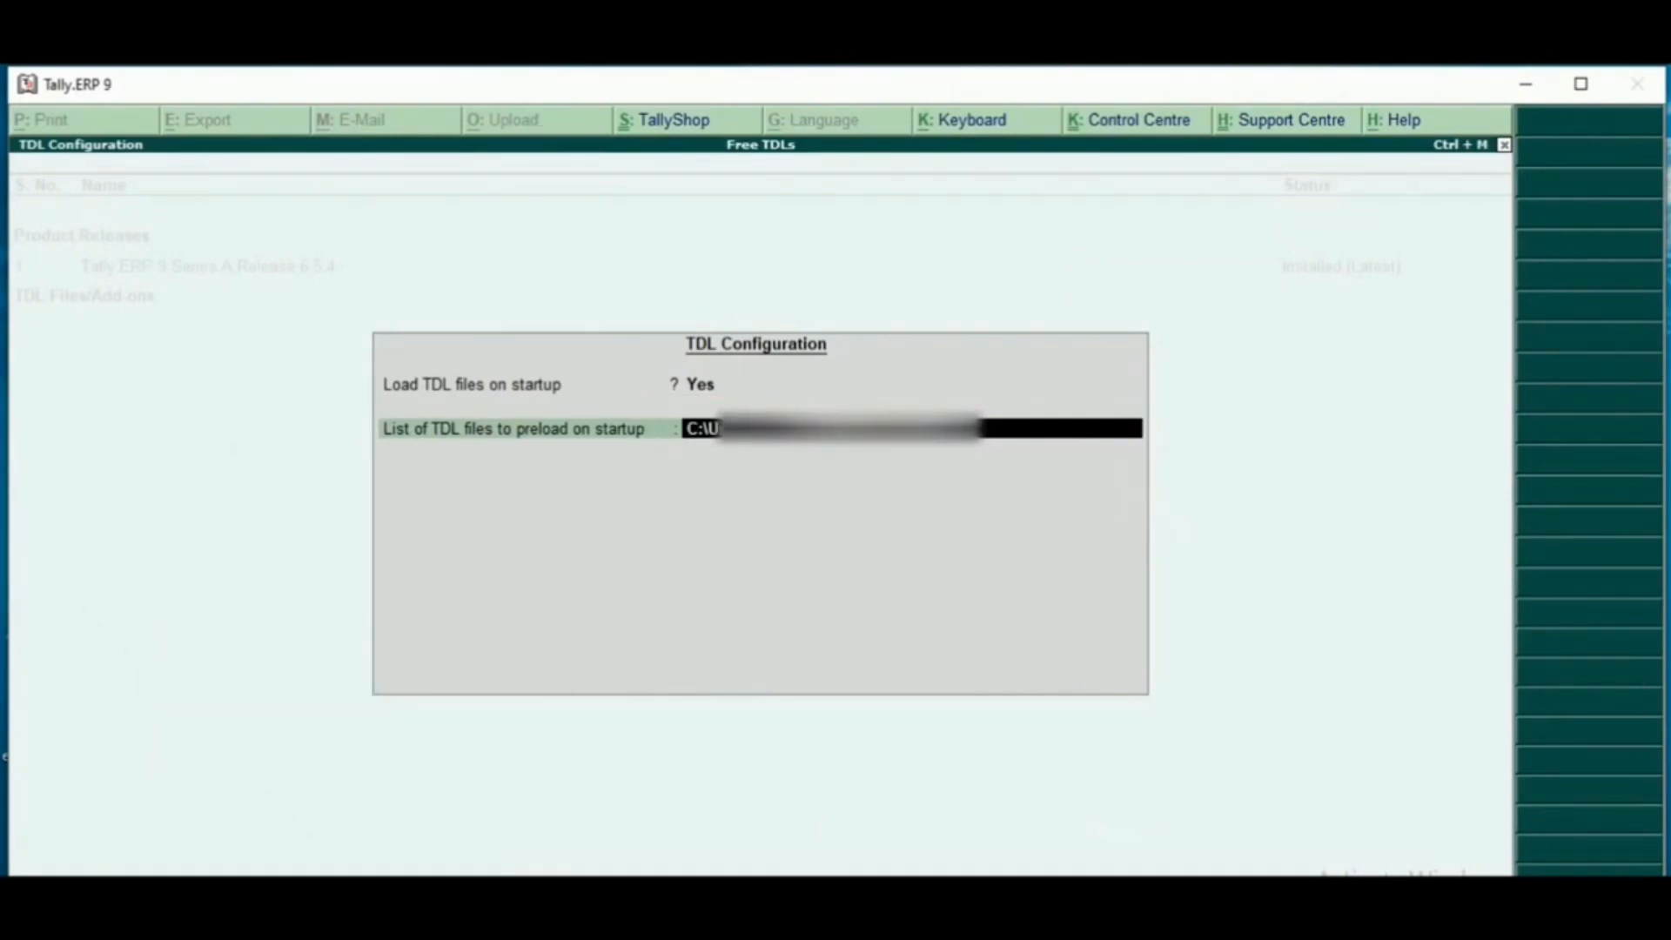
pyautogui.press('Return')
pyautogui.press('Return')
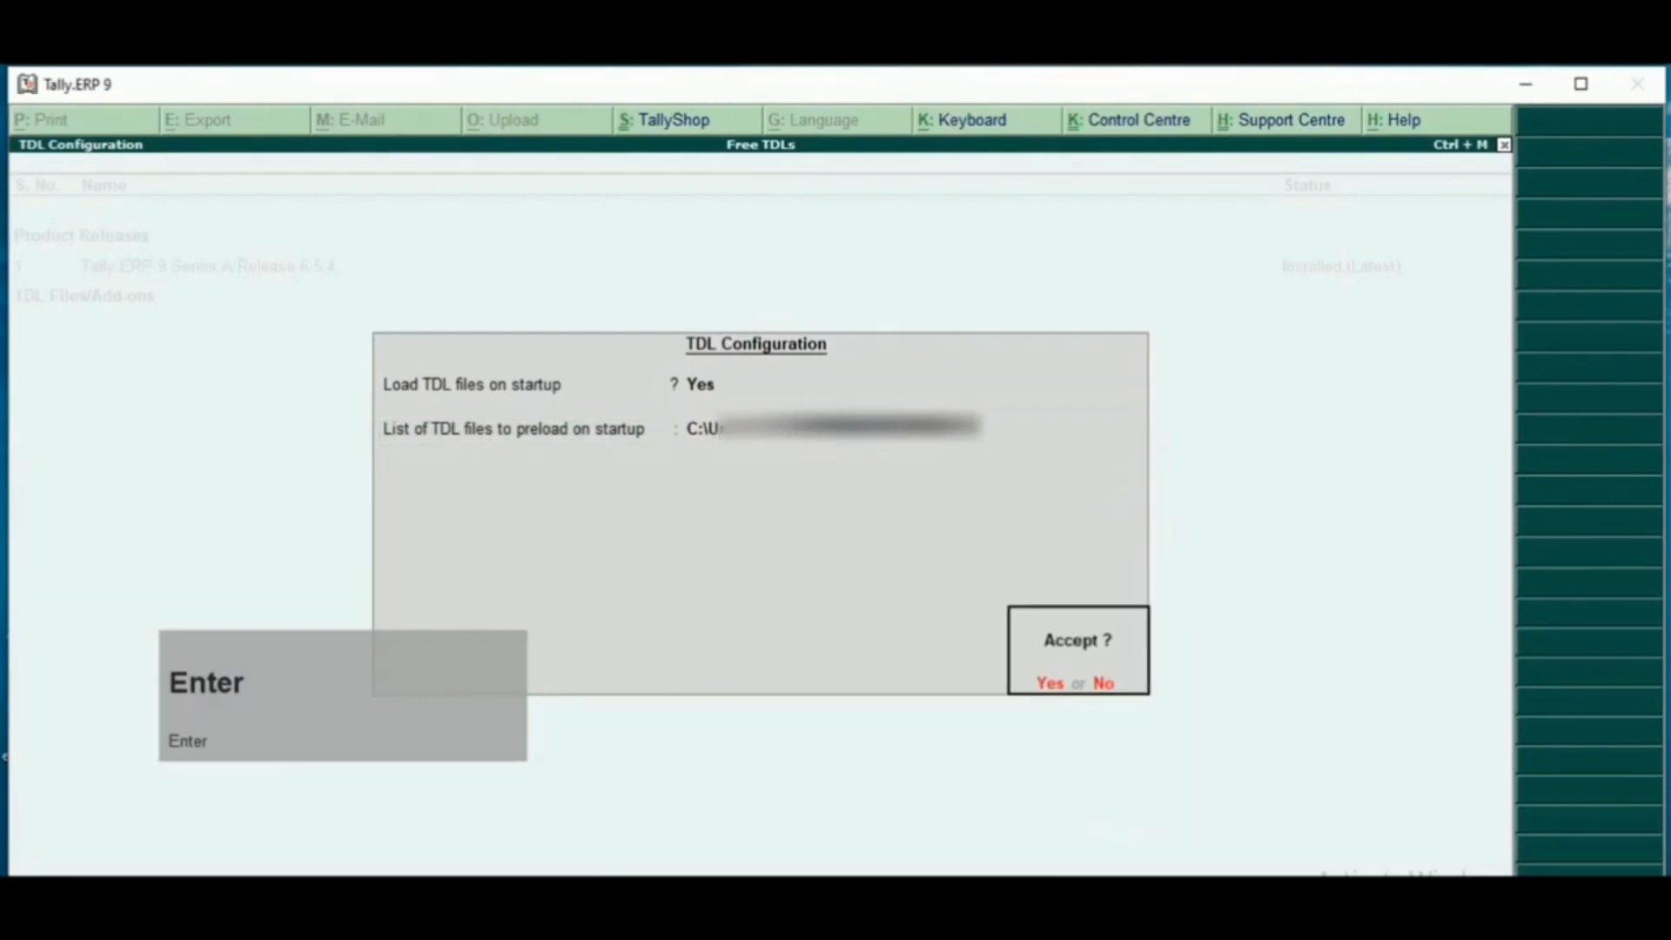
pyautogui.press('Return')
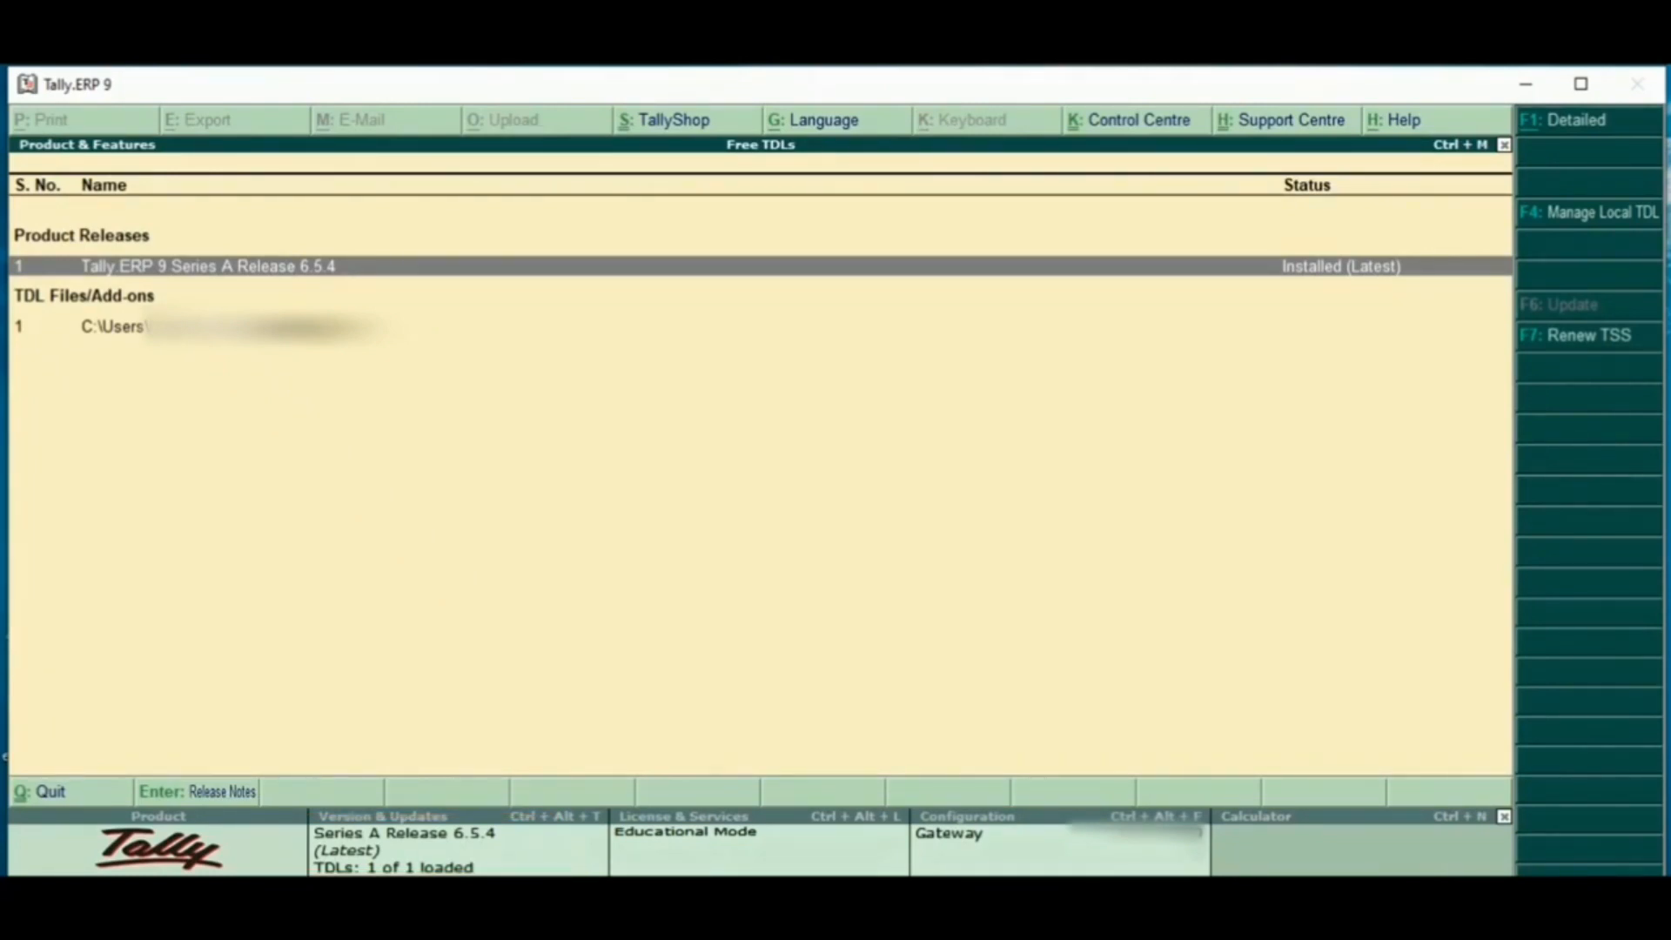
pyautogui.press('Escape')
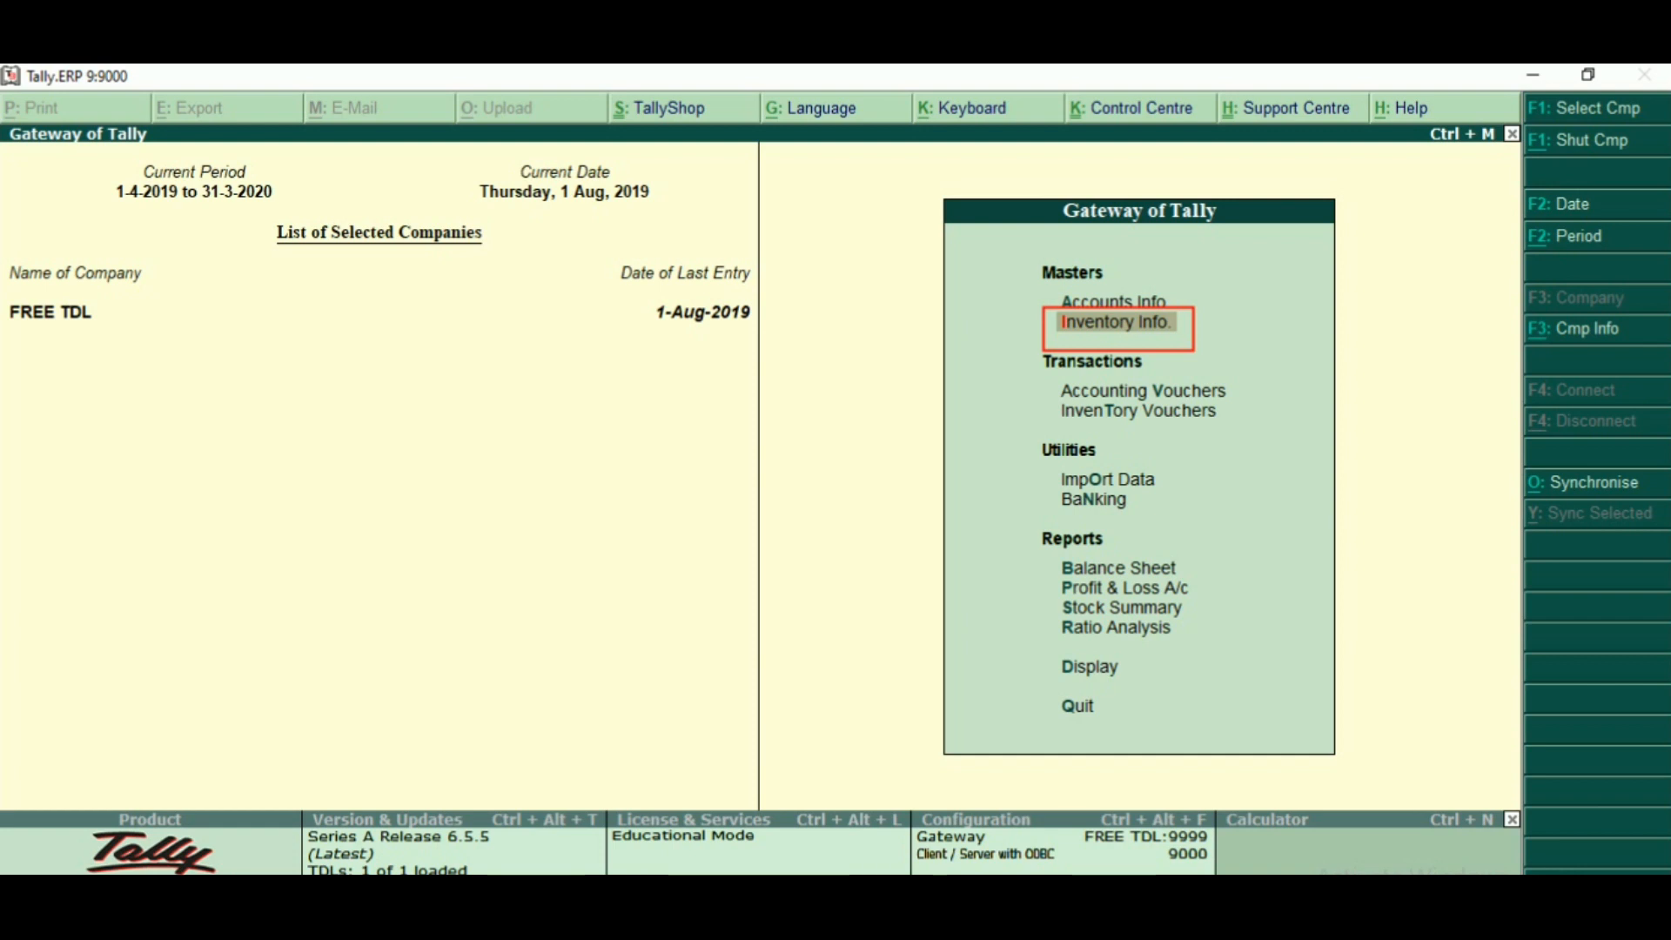
# - View the Import Stock Items form under Inventory Info, then close it without importing
pyautogui.press('Return')
pyautogui.press('Down')
pyautogui.press('Down')
pyautogui.press('Down')
pyautogui.press('Down')
pyautogui.press('Down')
pyautogui.press('Down')
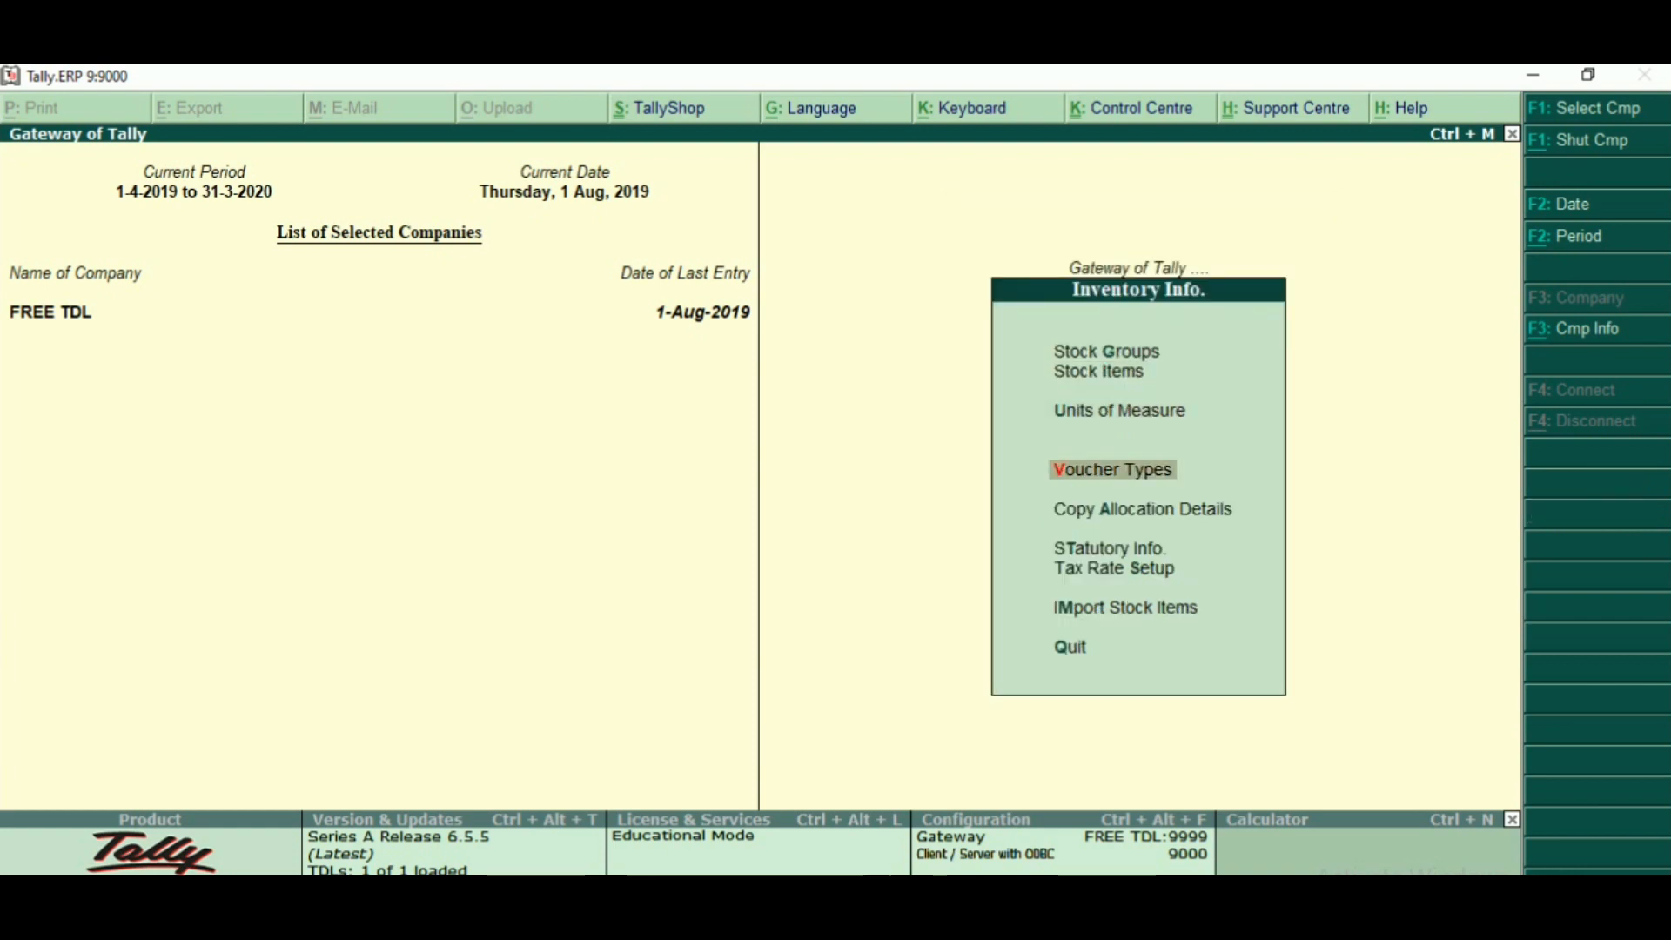
pyautogui.press('Down')
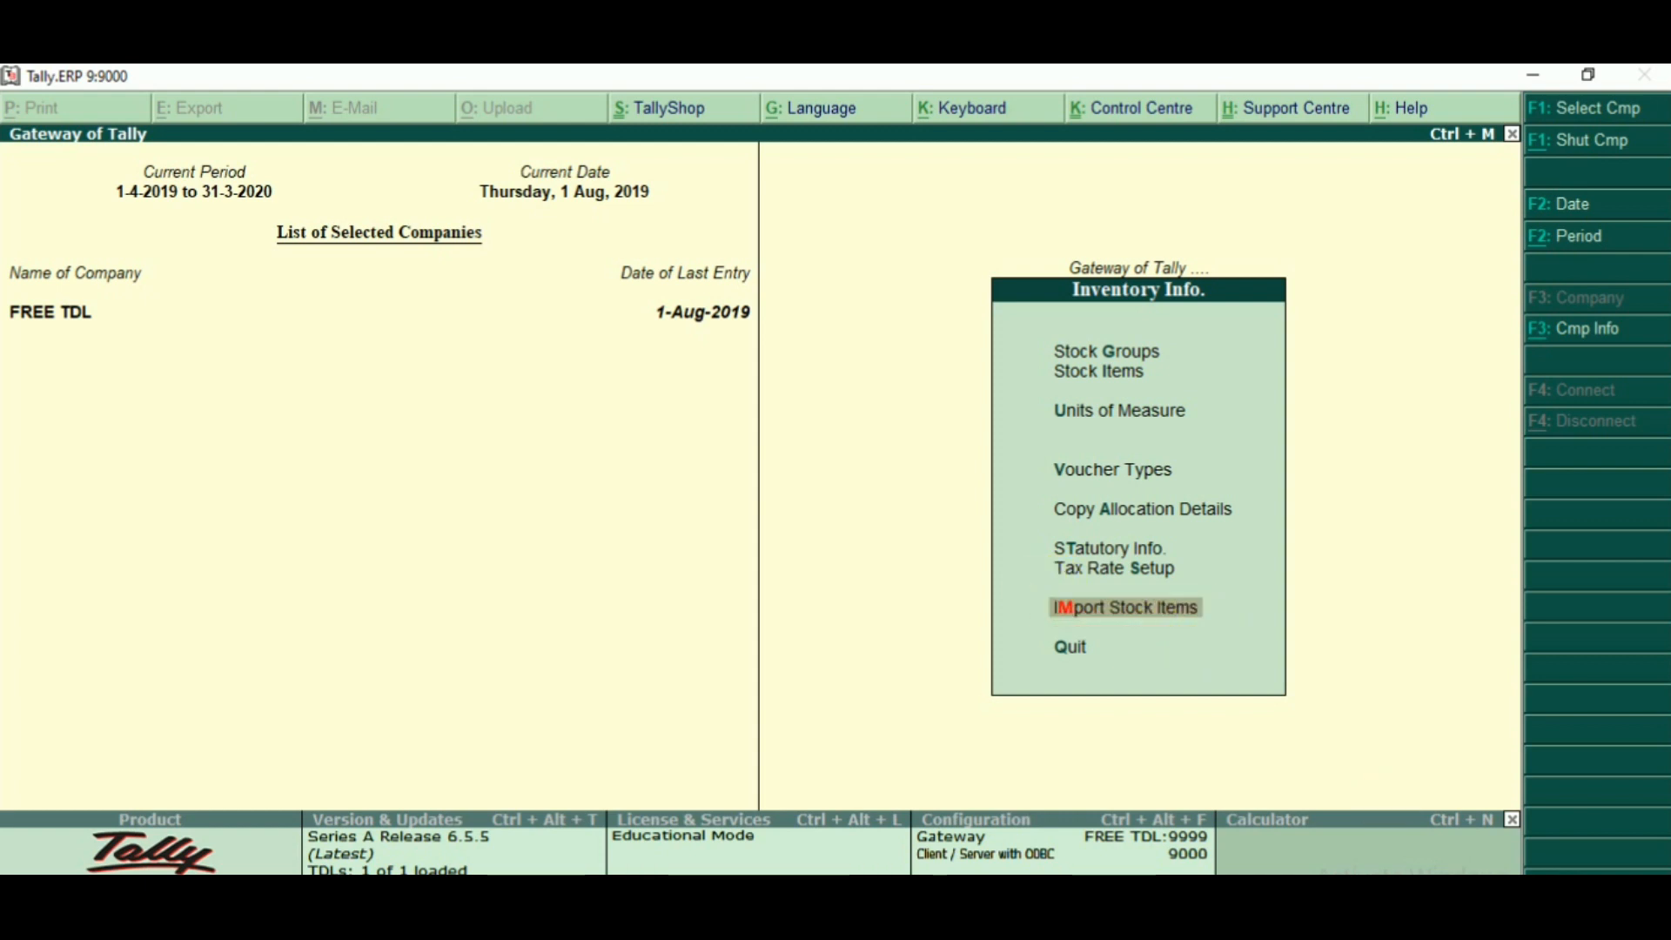
pyautogui.press('Return')
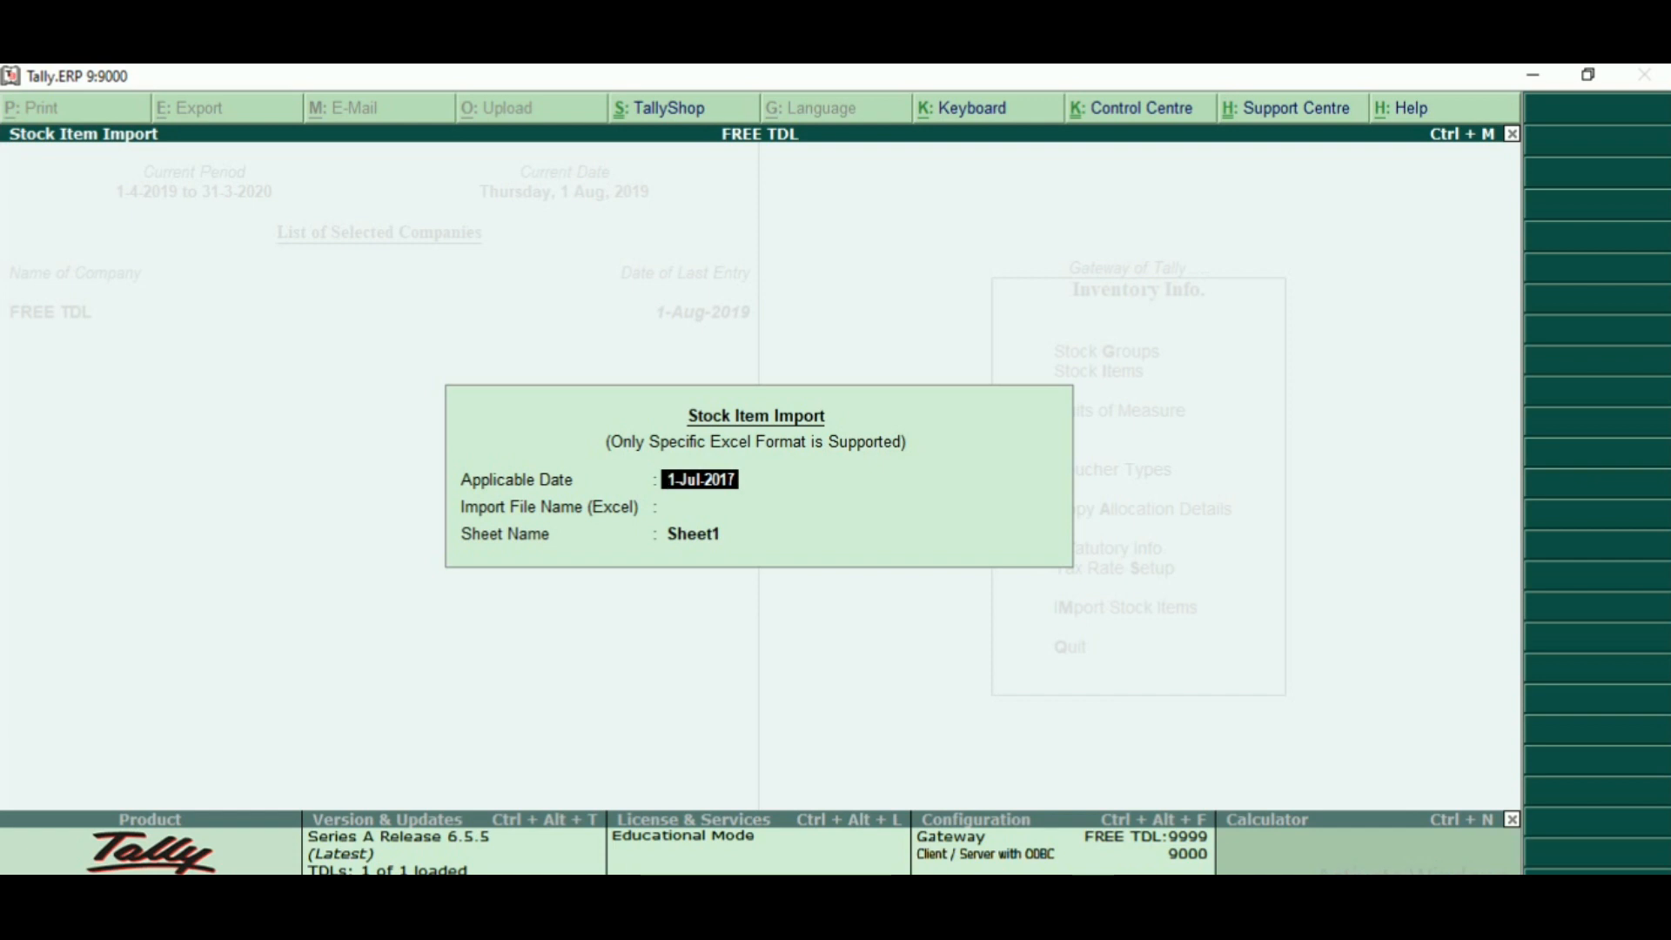
pyautogui.press('Escape')
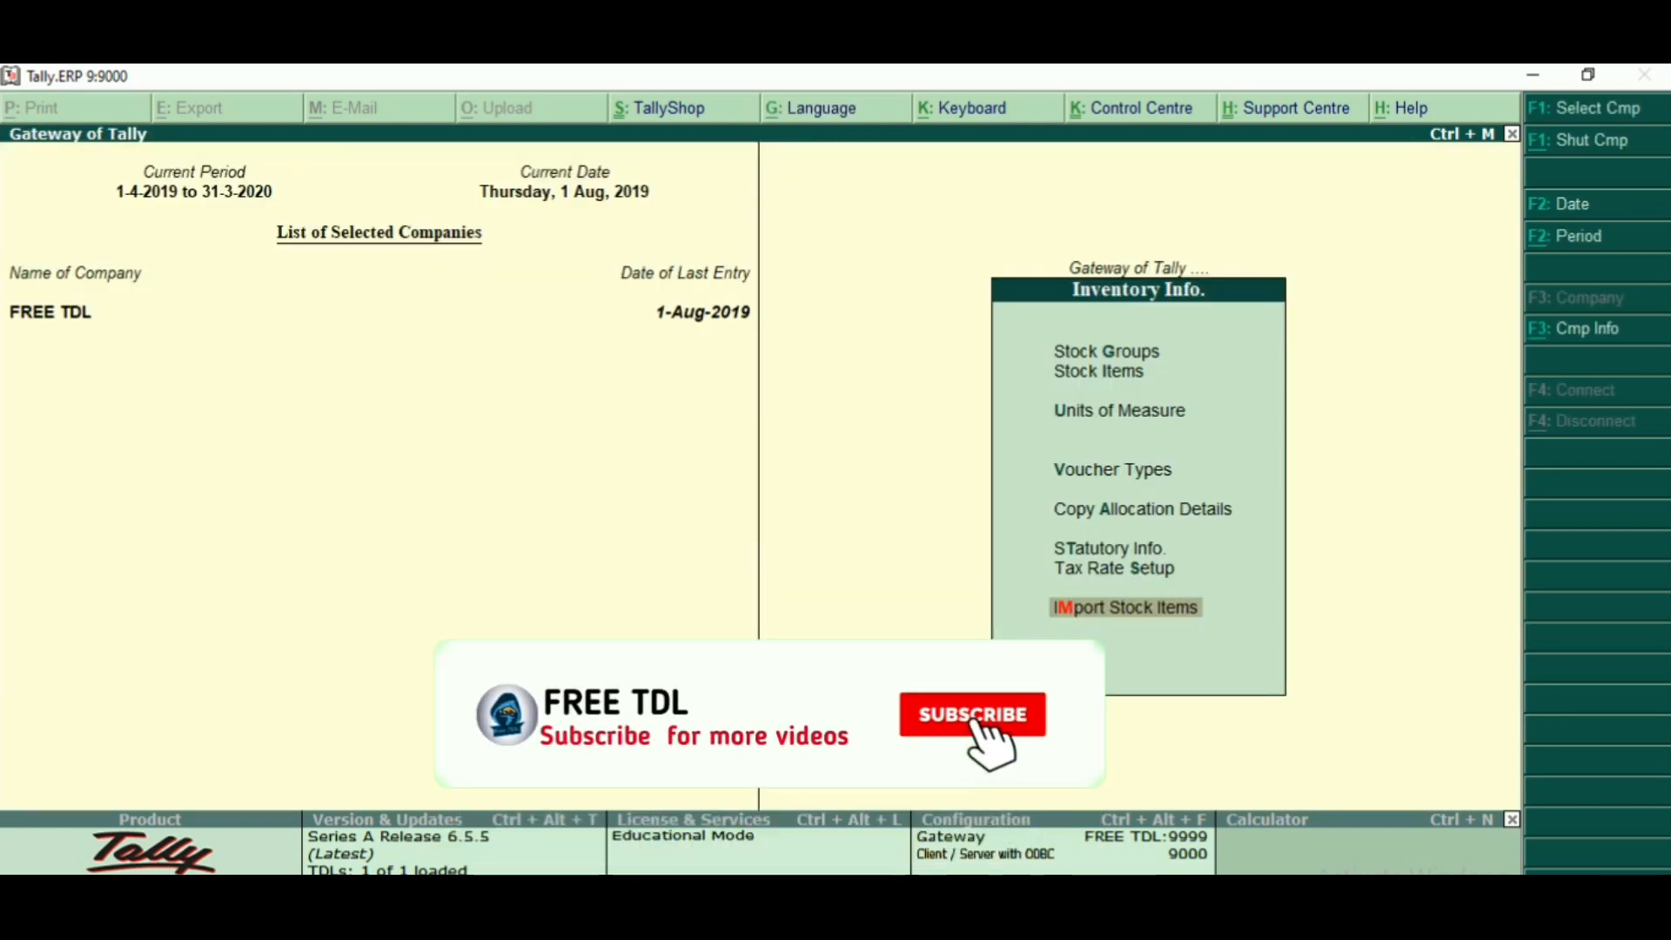
# - Bring up the list of existing stock items through the single stock item display
pyautogui.press('Up')
pyautogui.press('Up')
pyautogui.press('Up')
pyautogui.press('Up')
pyautogui.press('Up')
pyautogui.press('Up')
pyautogui.press('Up')
pyautogui.press('Down')
pyautogui.press('Return')
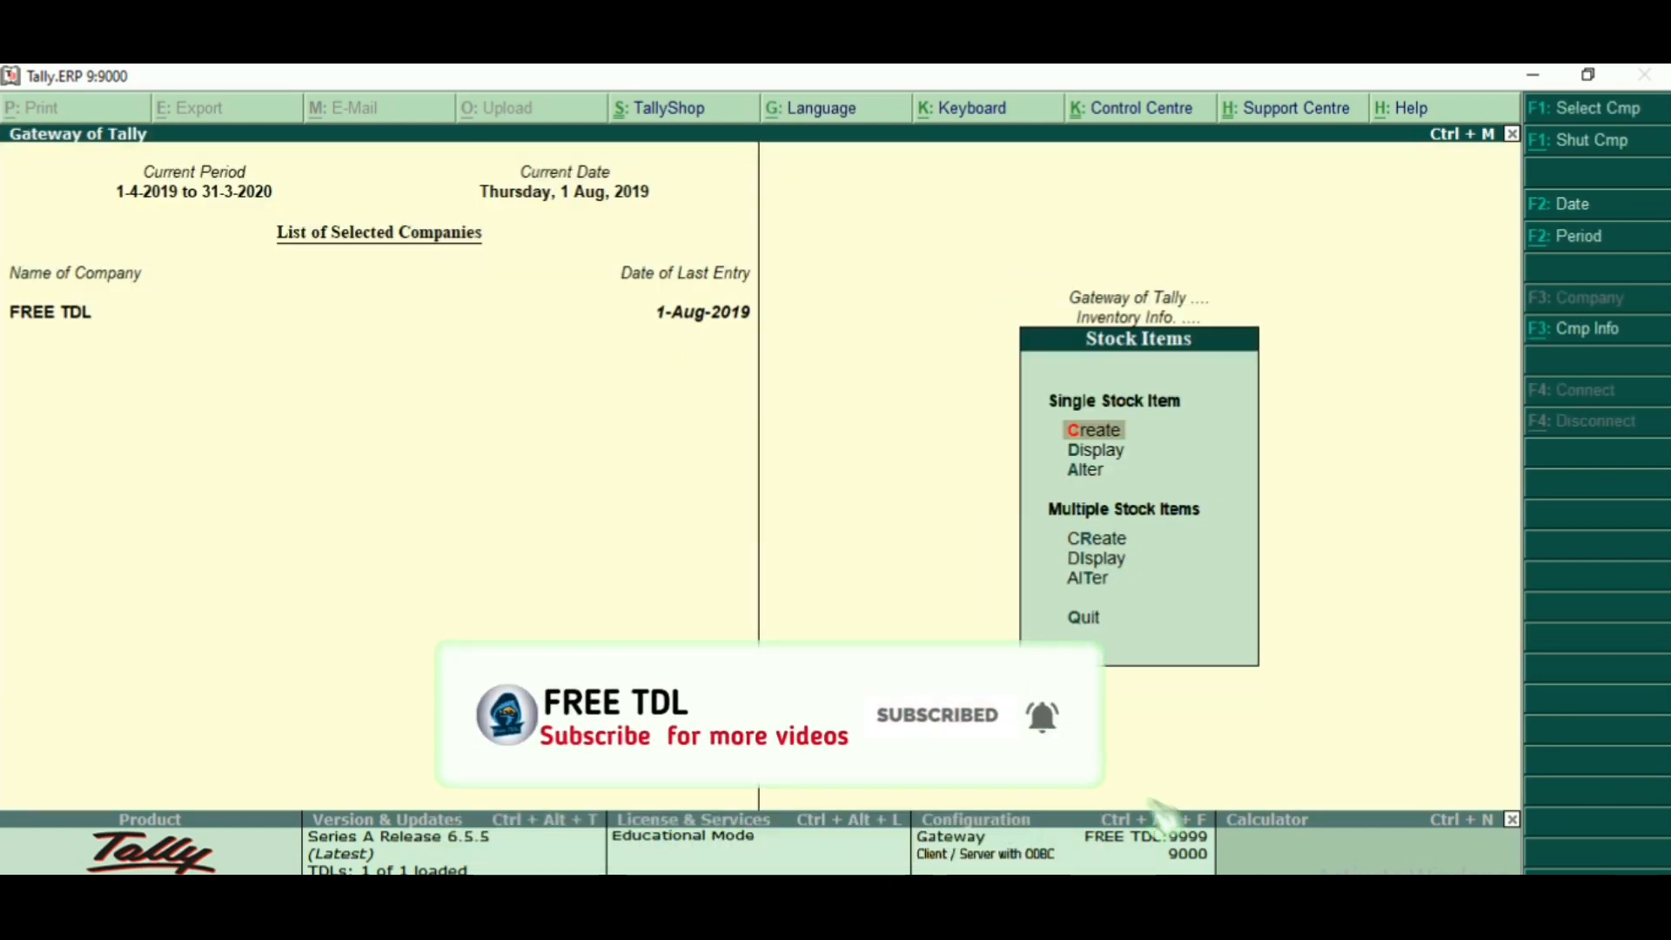
pyautogui.press('Down')
pyautogui.press('Return')
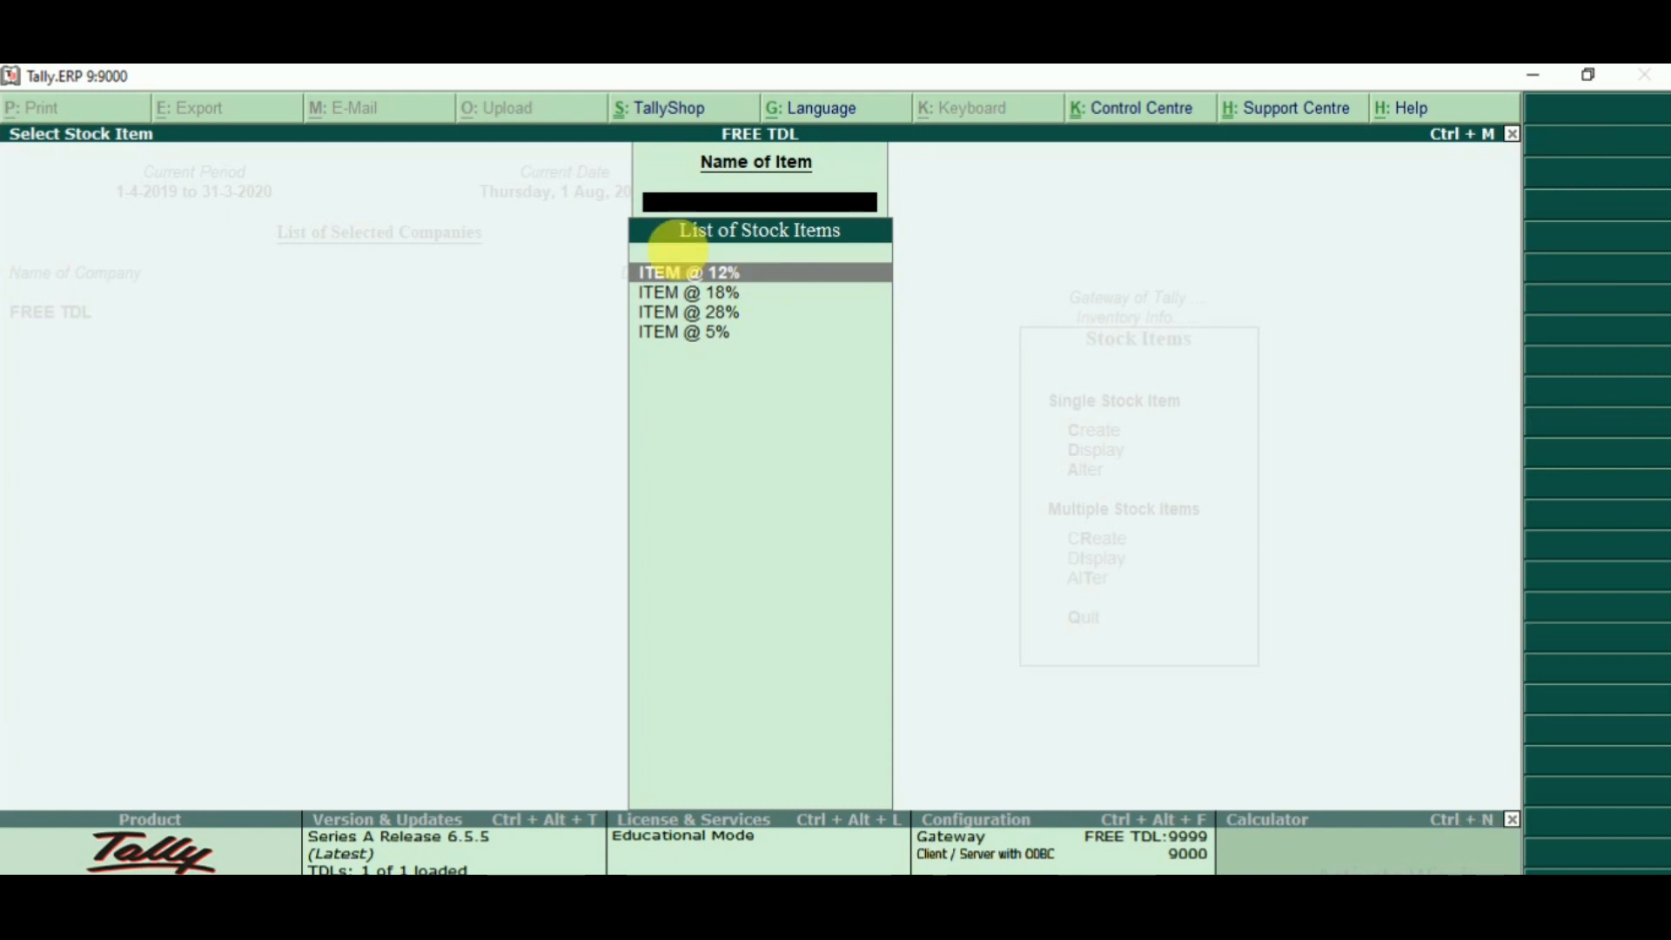
pyautogui.moveTo(496, 173); pyautogui.dragTo(932, 496)
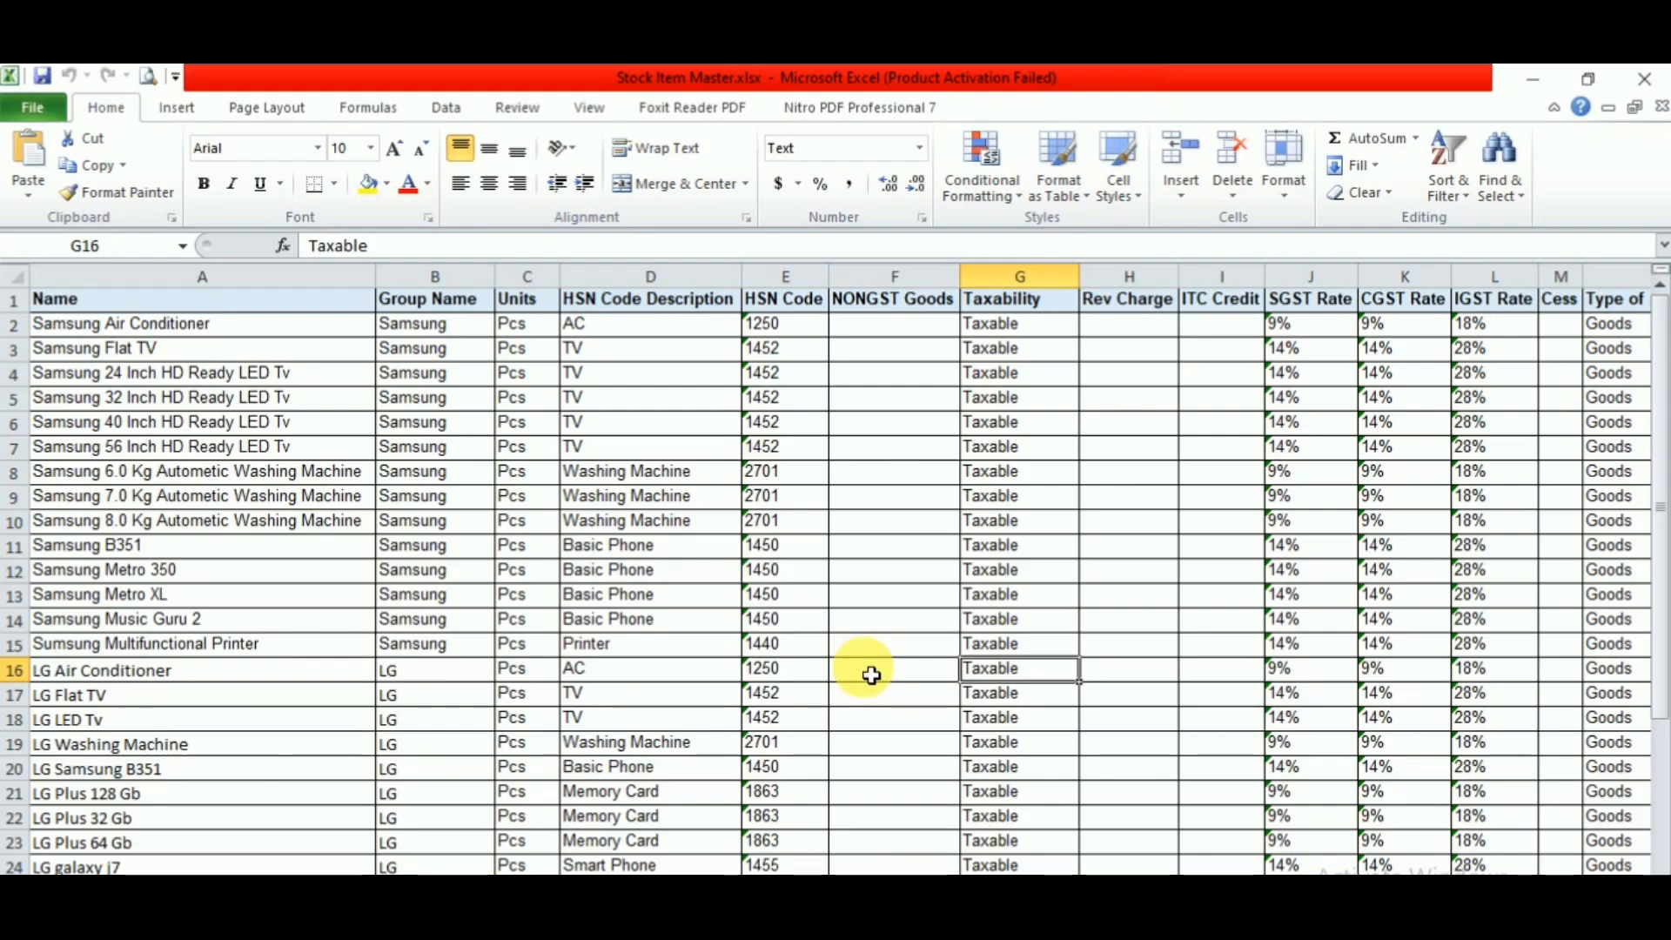
# - Switch to Stock Item Master.xlsx in Excel and examine its Name, Group Name, HSN Code, Taxability and GST rate columns
pyautogui.press('Right')
pyautogui.press('Right')
pyautogui.press('Right')
pyautogui.press('Right')
pyautogui.press('Right')
pyautogui.press('Right')
pyautogui.press('Right')
pyautogui.press('Right')
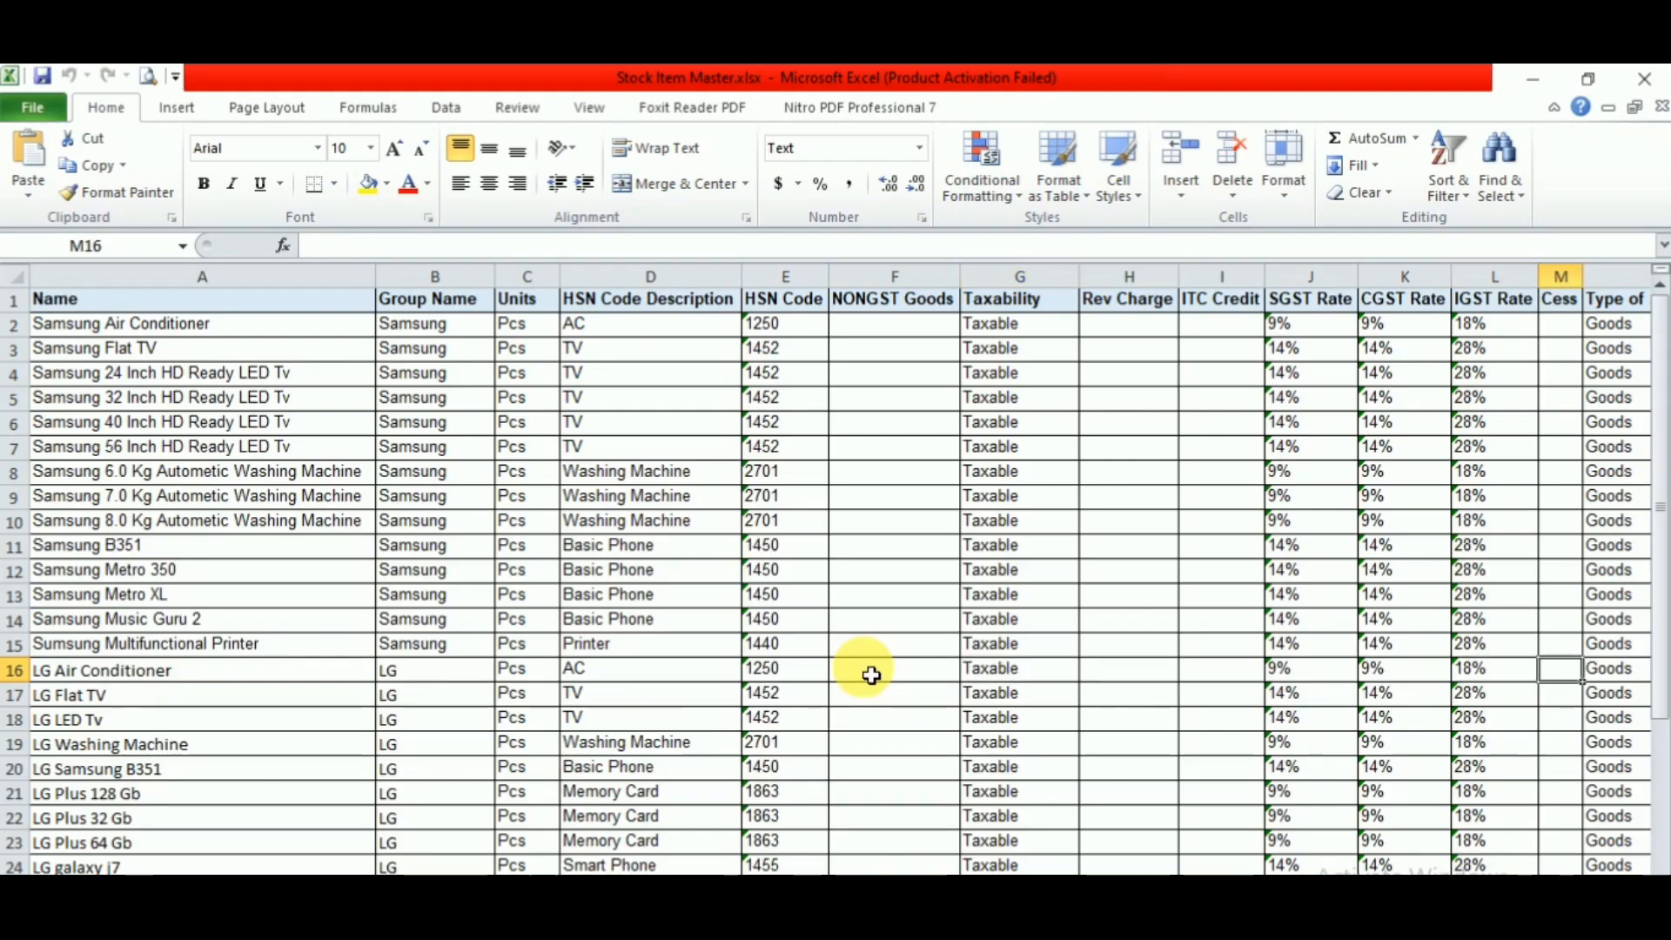
pyautogui.press('Left')
pyautogui.press('Home')
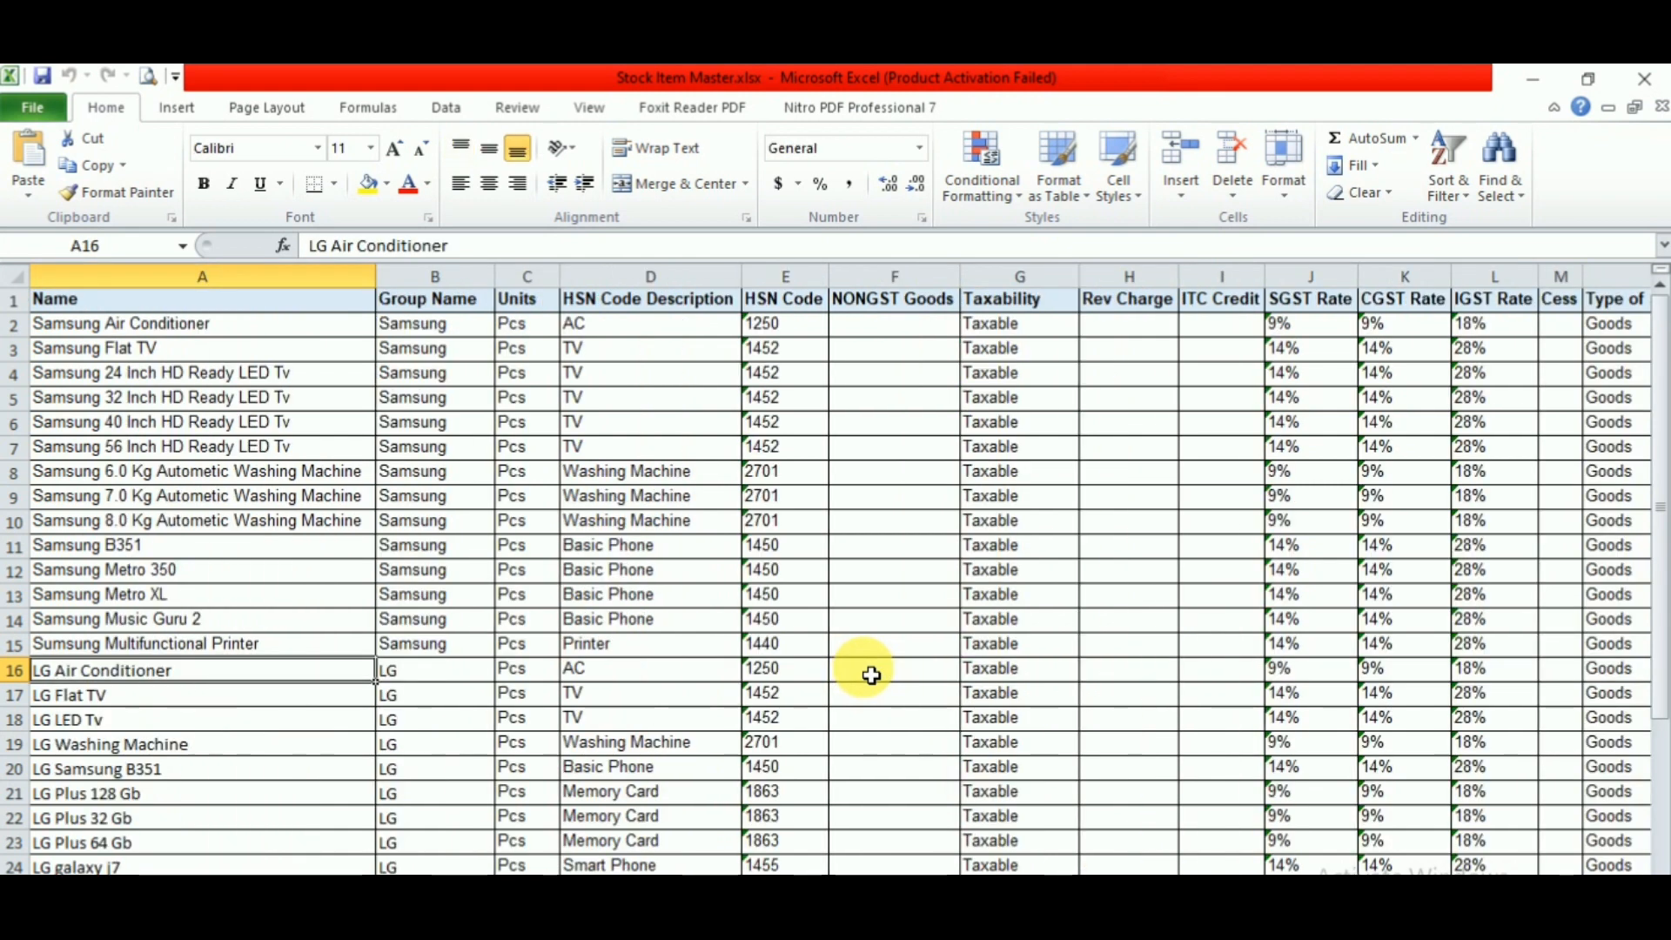
pyautogui.moveTo(161, 305); pyautogui.dragTo(2, 285)
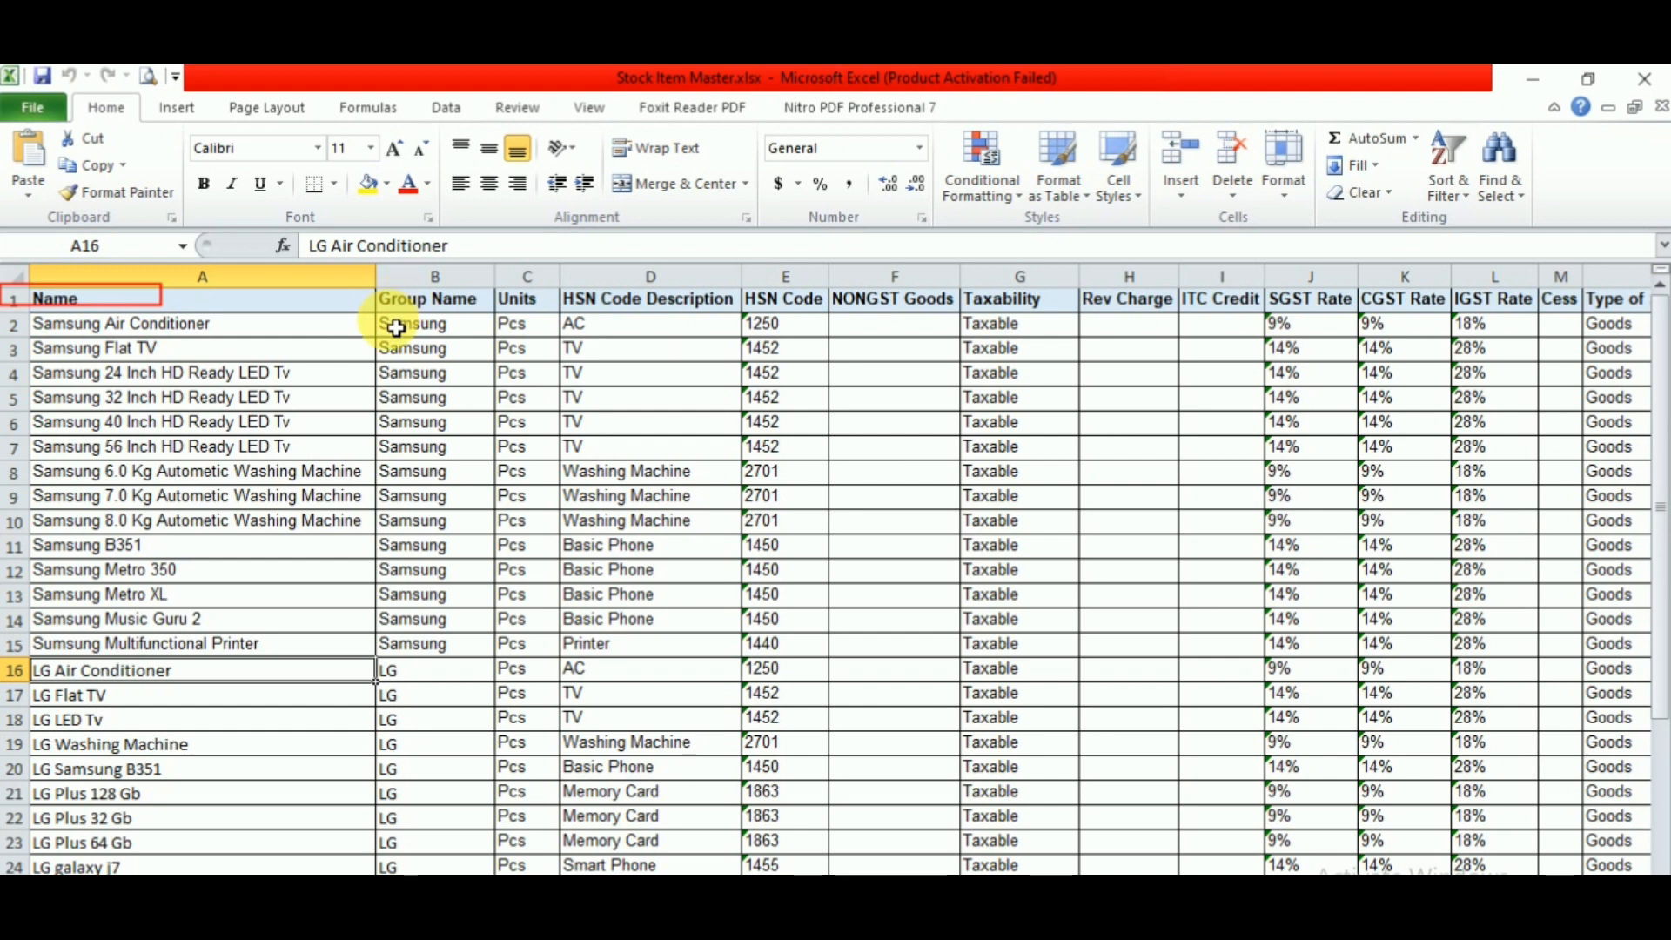
pyautogui.moveTo(370, 315); pyautogui.dragTo(487, 492)
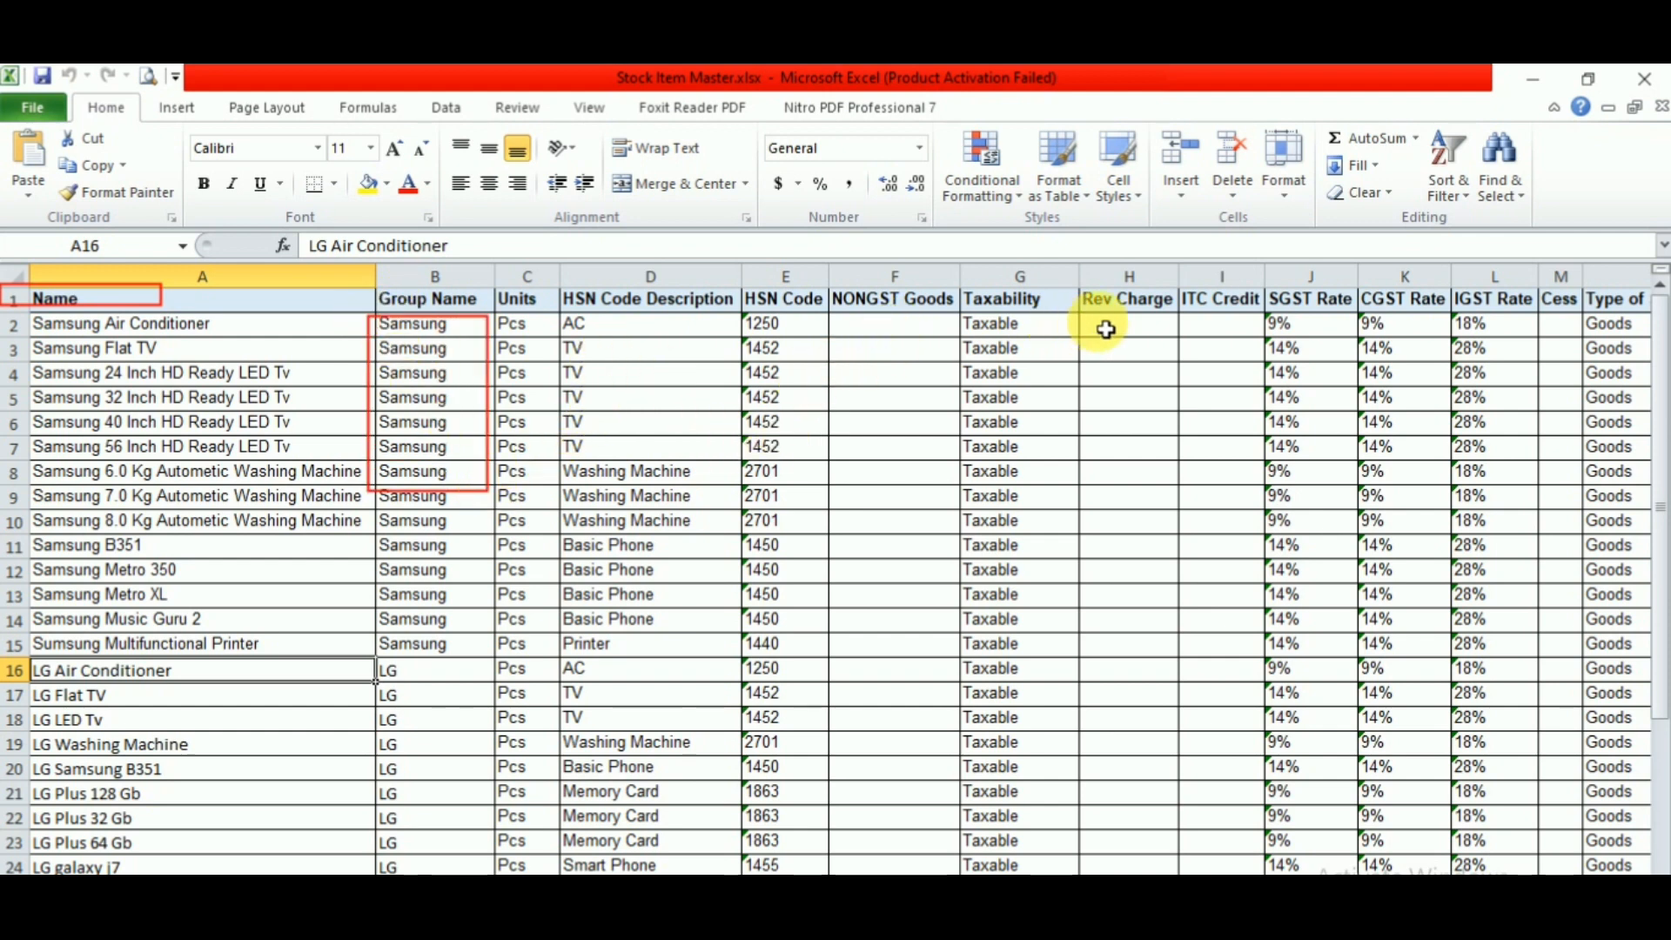
pyautogui.moveTo(1268, 285); pyautogui.dragTo(1521, 352)
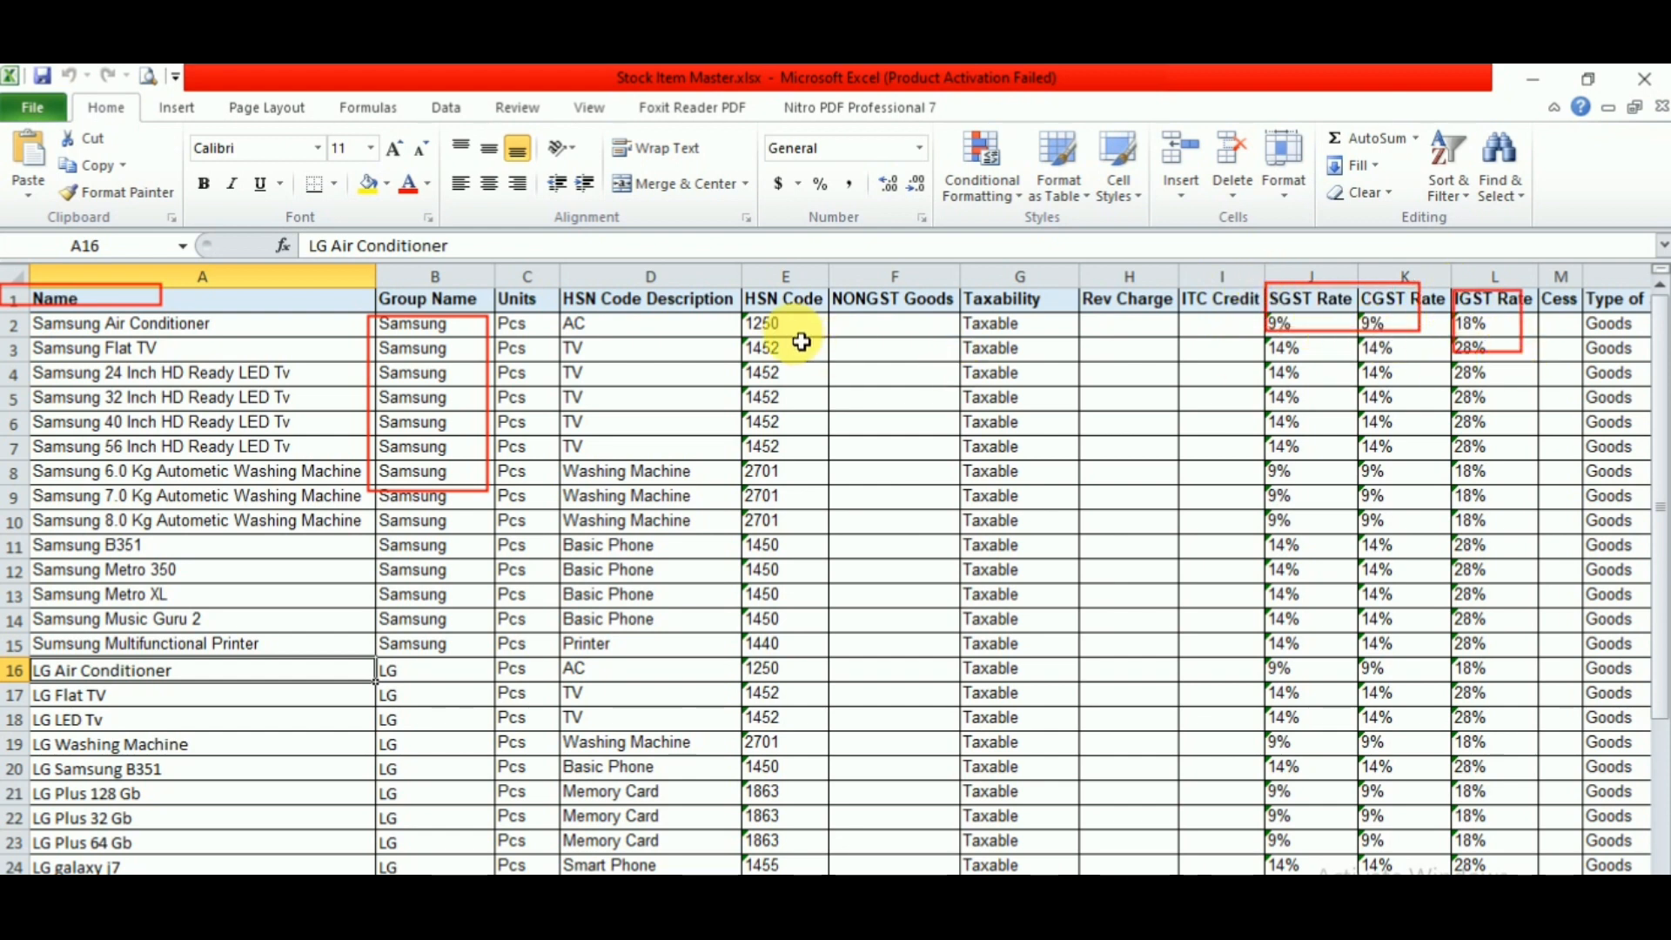
pyautogui.moveTo(740, 289)
pyautogui.mouseDown()
pyautogui.moveTo(897, 486)
pyautogui.moveTo(919, 595)
pyautogui.moveTo(981, 590)
pyautogui.moveTo(1128, 636)
pyautogui.mouseUp()
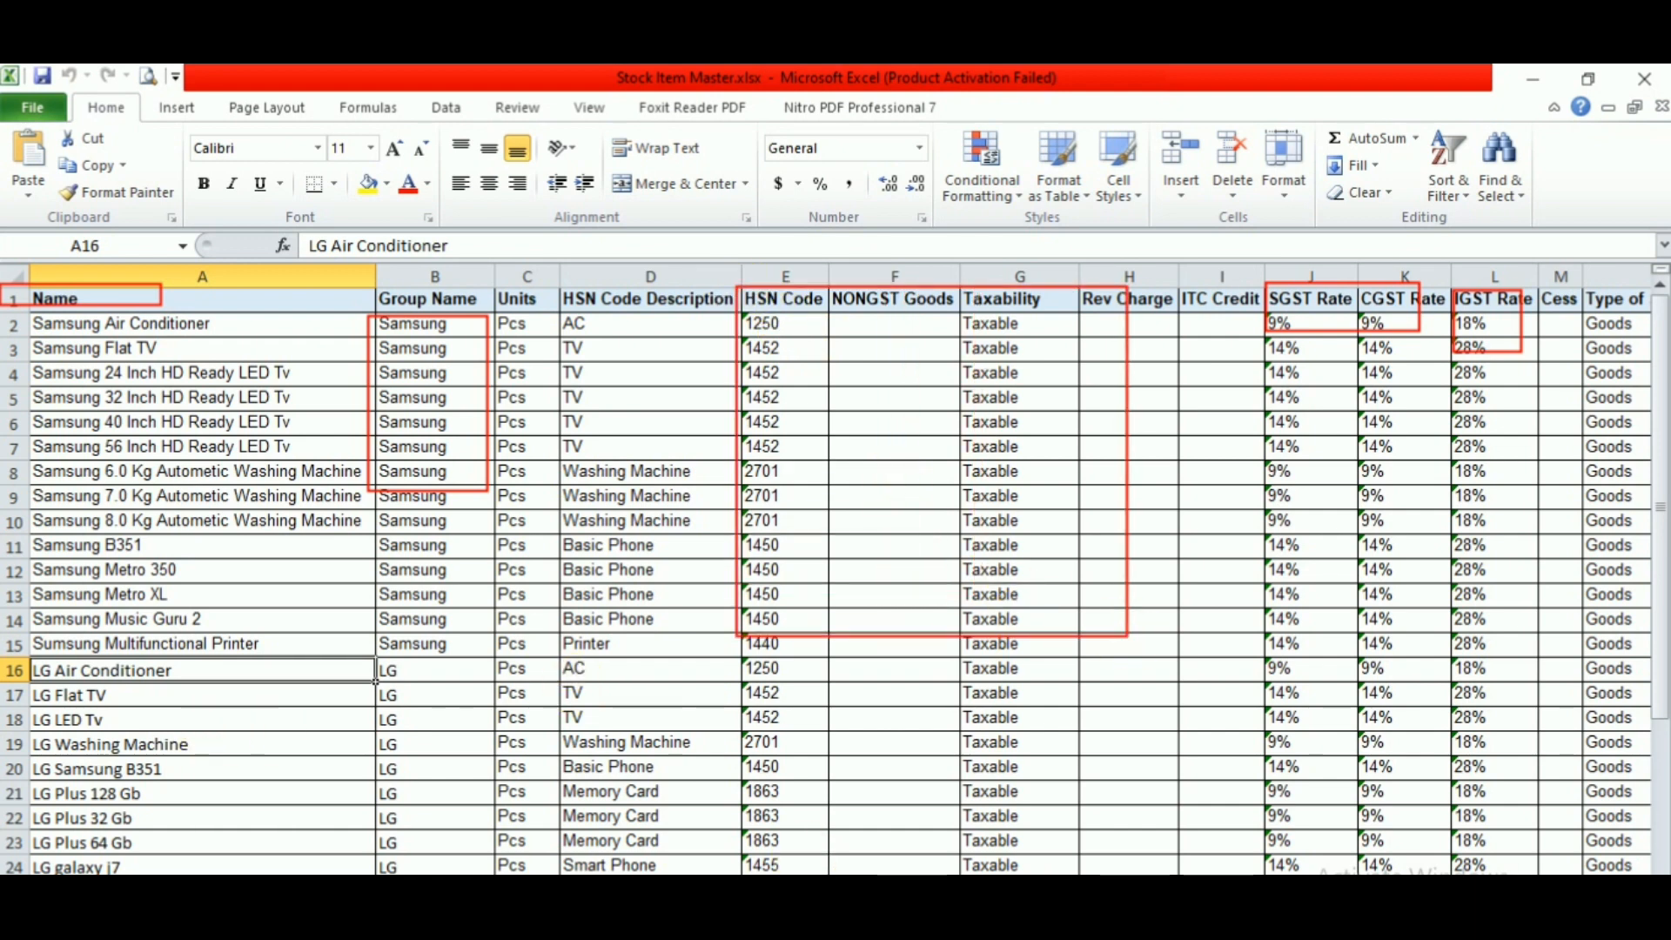
pyautogui.press('Escape')
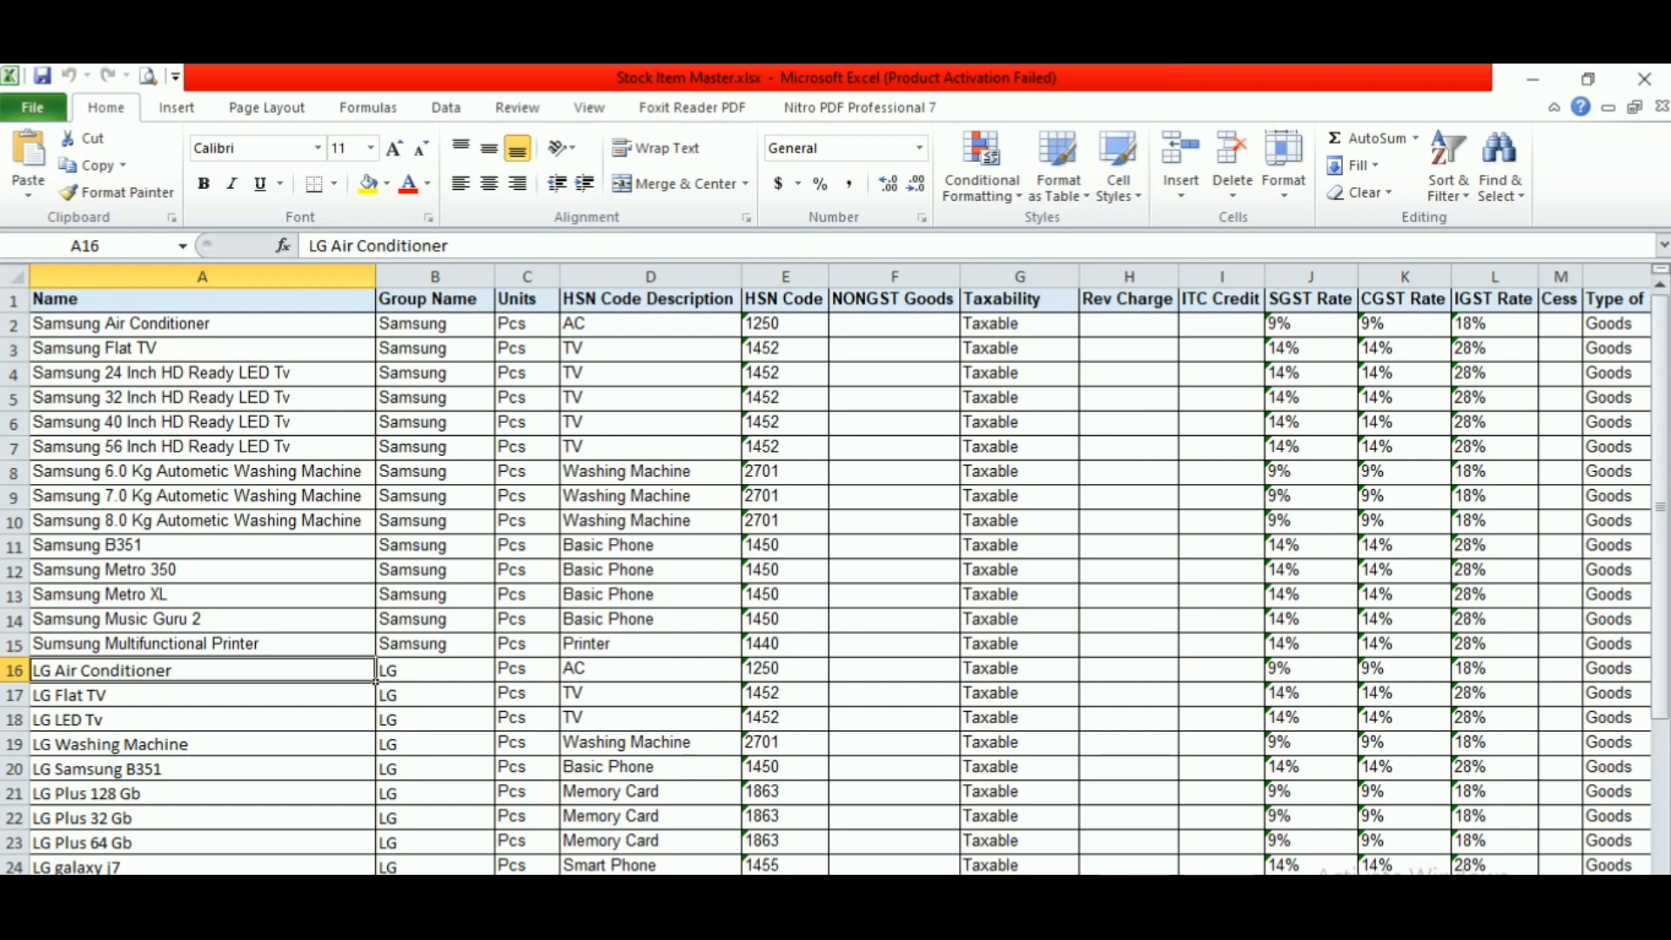
# - Look through all stock item rows down to the end of the sheet, and review the column headings in row 1
pyautogui.press('Up')
pyautogui.press('Up')
pyautogui.press('Up')
pyautogui.press('Up')
pyautogui.press('Up')
pyautogui.press('Up')
pyautogui.press('Up')
pyautogui.press('Up')
pyautogui.press('Up')
pyautogui.press('Up')
pyautogui.press('Up')
pyautogui.press('Up')
pyautogui.press('Up')
pyautogui.press('Down')
pyautogui.press('Down')
pyautogui.press('Down')
pyautogui.press('Down')
pyautogui.press('Down')
pyautogui.press('Down')
pyautogui.press('Down')
pyautogui.press('Down')
pyautogui.press('Down')
pyautogui.press('Down')
pyautogui.press('Down')
pyautogui.press('Down')
pyautogui.press('Down')
pyautogui.press('Down')
pyautogui.press('Down')
pyautogui.press('Down')
pyautogui.press('Down')
pyautogui.press('Down')
pyautogui.press('Down')
pyautogui.press('Down')
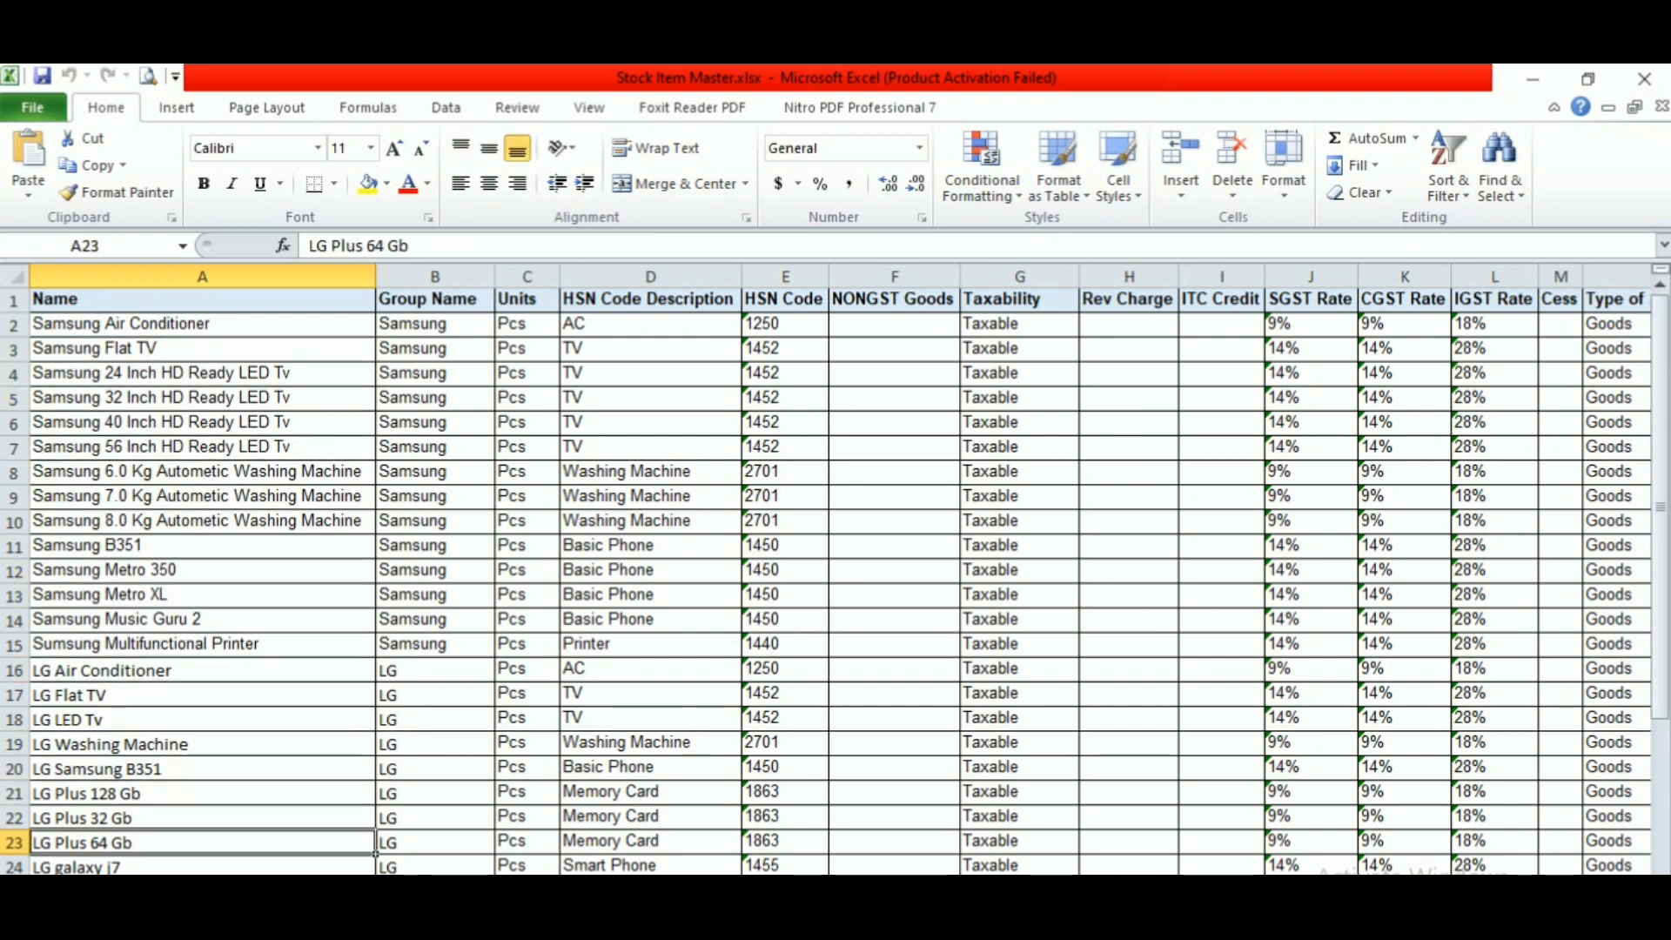
pyautogui.press('Down')
pyautogui.press('Down')
pyautogui.press('Down')
pyautogui.press('Down')
pyautogui.press('Down')
pyautogui.press('Down')
pyautogui.press('Down')
pyautogui.press('Down')
pyautogui.press('Down')
pyautogui.press('Down')
pyautogui.press('Down')
pyautogui.press('Down')
pyautogui.press('Down')
pyautogui.press('Down')
pyautogui.press('Down')
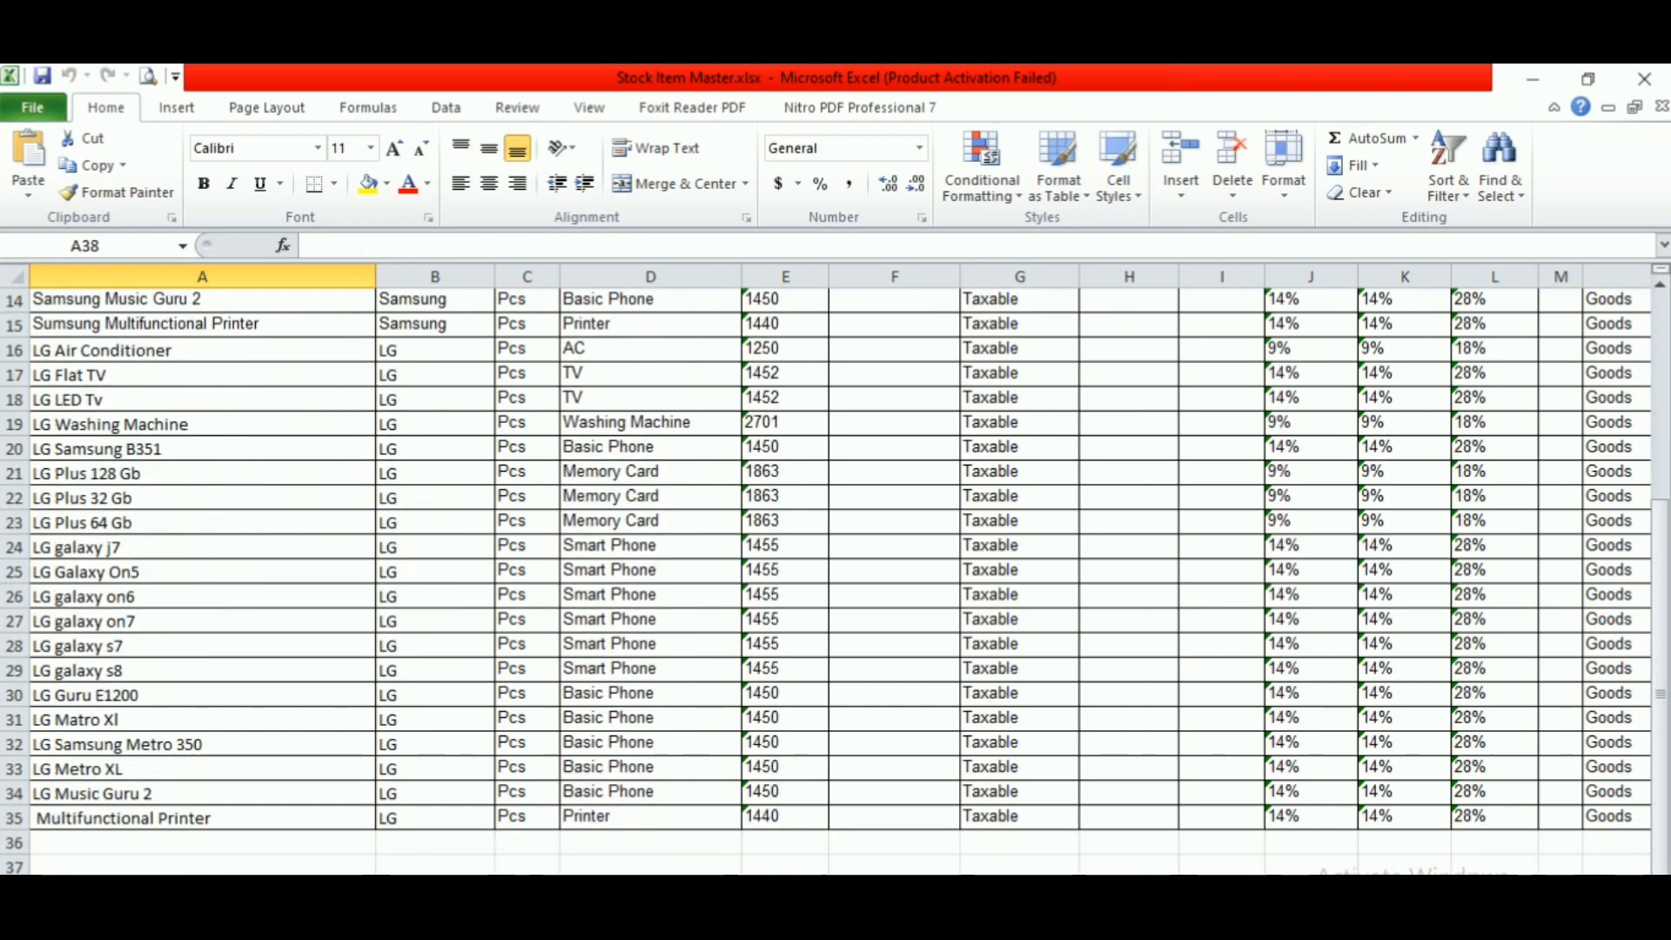
pyautogui.press('Up')
pyautogui.press('Up')
pyautogui.press('Up')
pyautogui.press('Up')
pyautogui.press('Up')
pyautogui.press('Up')
pyautogui.press('Up')
pyautogui.press('Up')
pyautogui.press('Up')
pyautogui.press('Up')
pyautogui.press('Up')
pyautogui.press('Up')
pyautogui.press('Up')
pyautogui.press('Up')
pyautogui.press('Up')
pyautogui.press('Up')
pyautogui.press('Up')
pyautogui.press('Up')
pyautogui.press('Up')
pyautogui.press('Up')
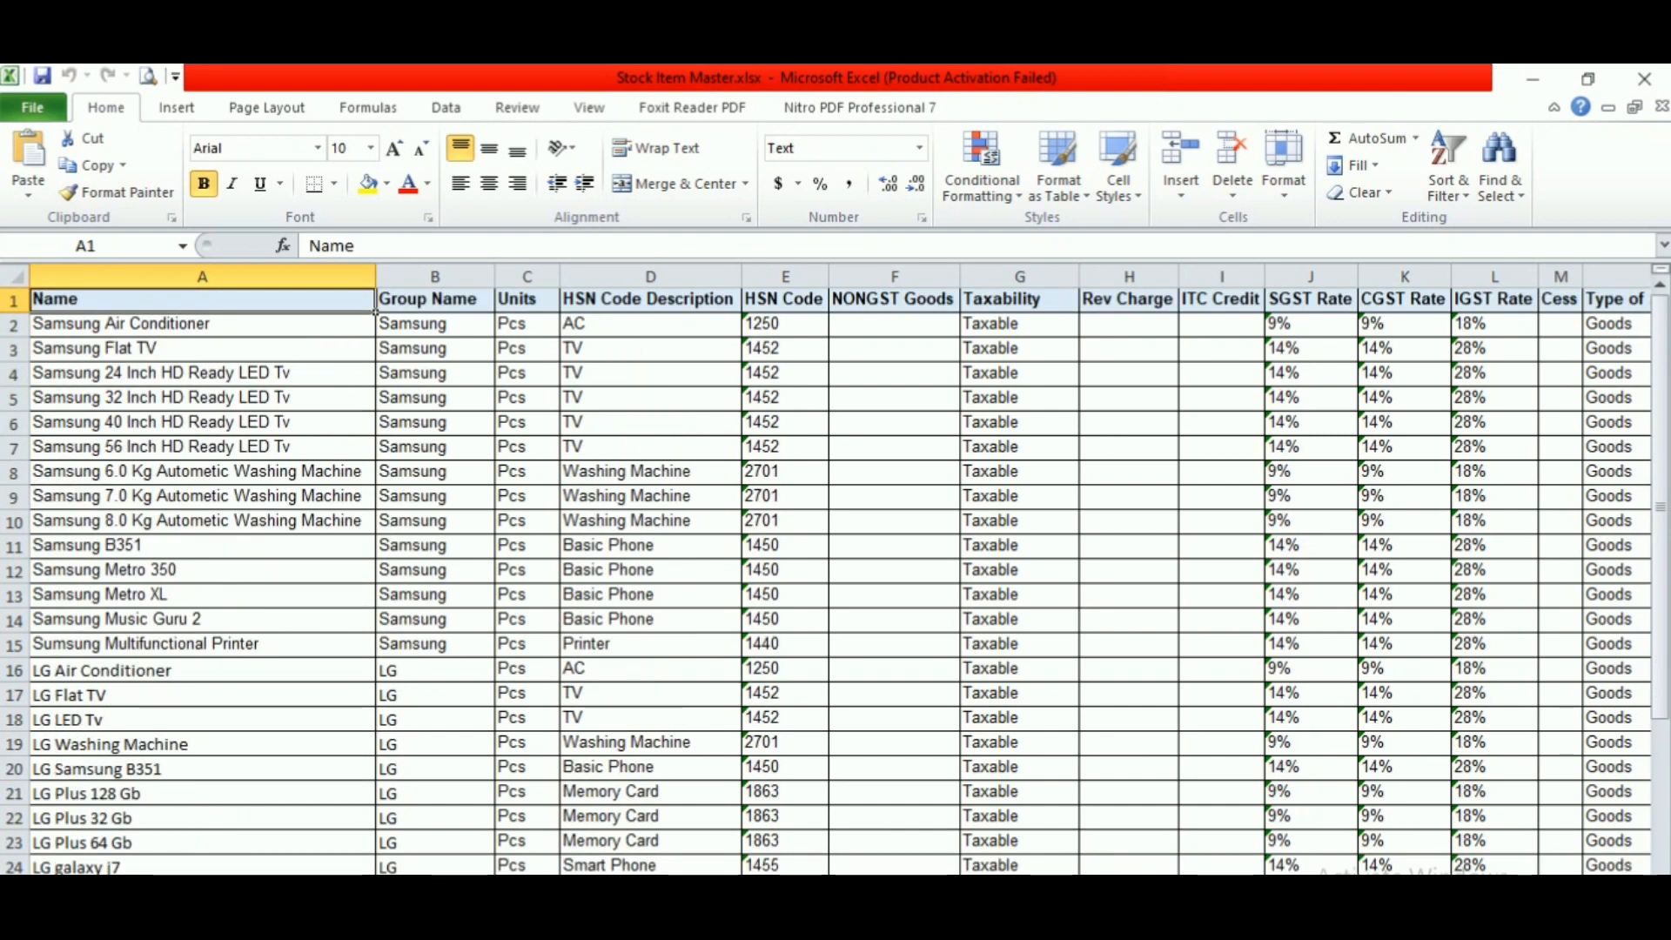
pyautogui.press('Right')
pyautogui.press('Right')
pyautogui.press('Right')
pyautogui.press('Right')
pyautogui.press('Right')
pyautogui.press('Right')
pyautogui.press('Right')
pyautogui.press('Right')
pyautogui.press('Right')
pyautogui.press('Right')
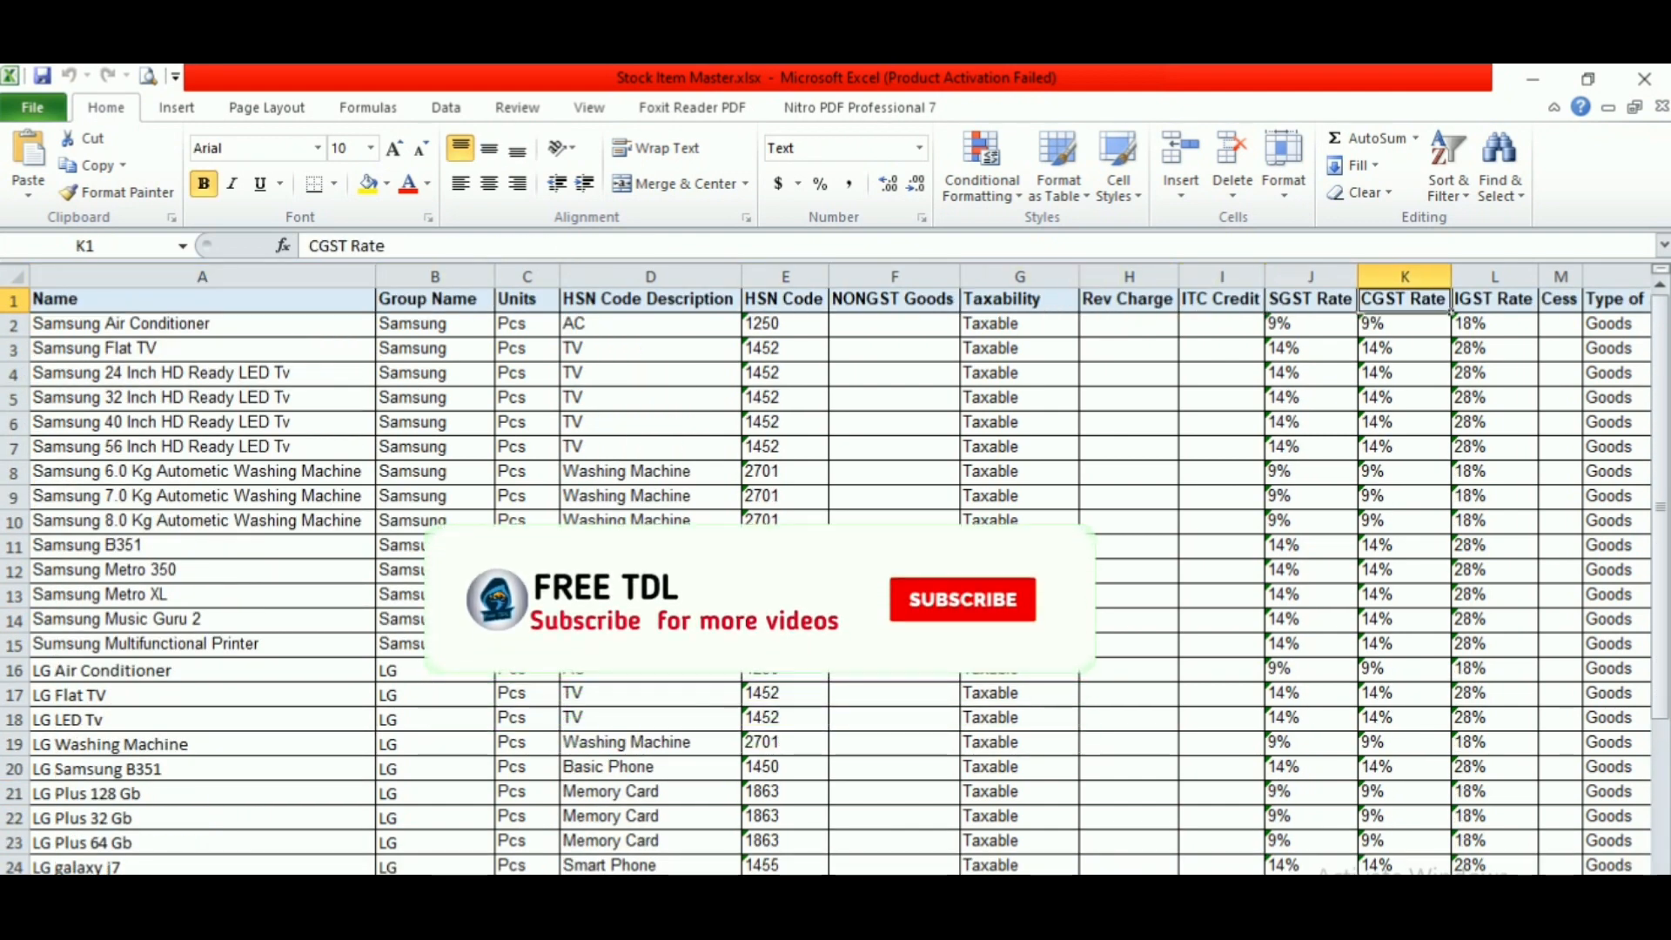
# - Copy the full file path of Stock Item Master.xlsx from the workbook's file information
pyautogui.press('Left')
pyautogui.press('Left')
pyautogui.press('Left')
pyautogui.press('Left')
pyautogui.press('Left')
pyautogui.press('Left')
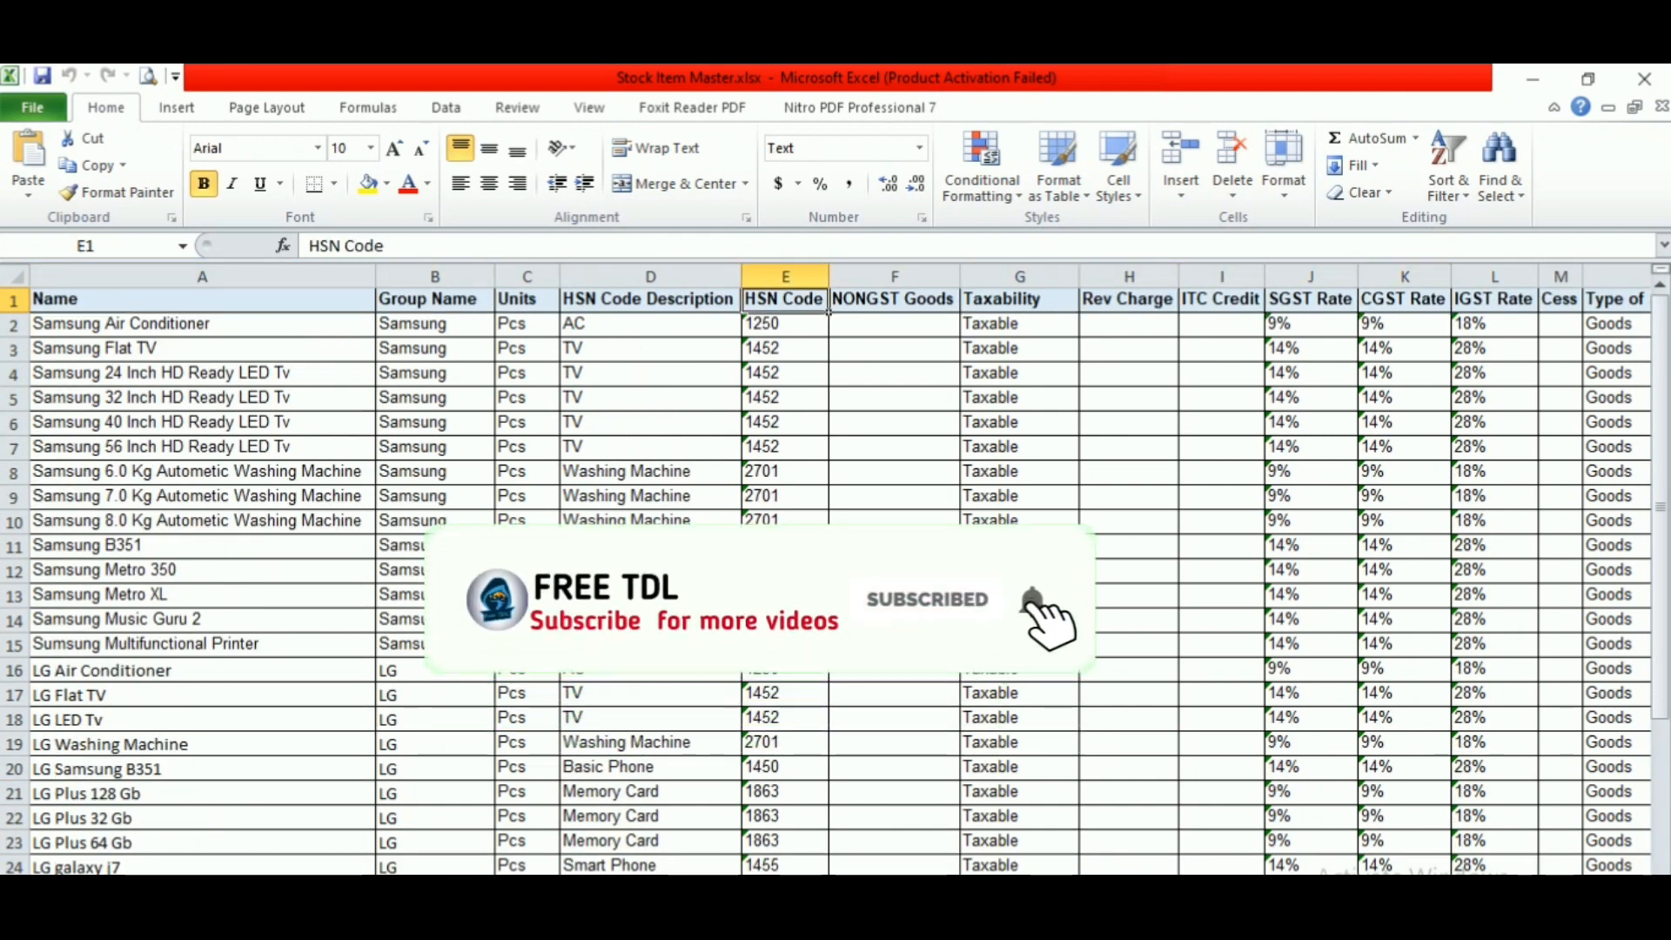
pyautogui.hotkey('alt', 'f')
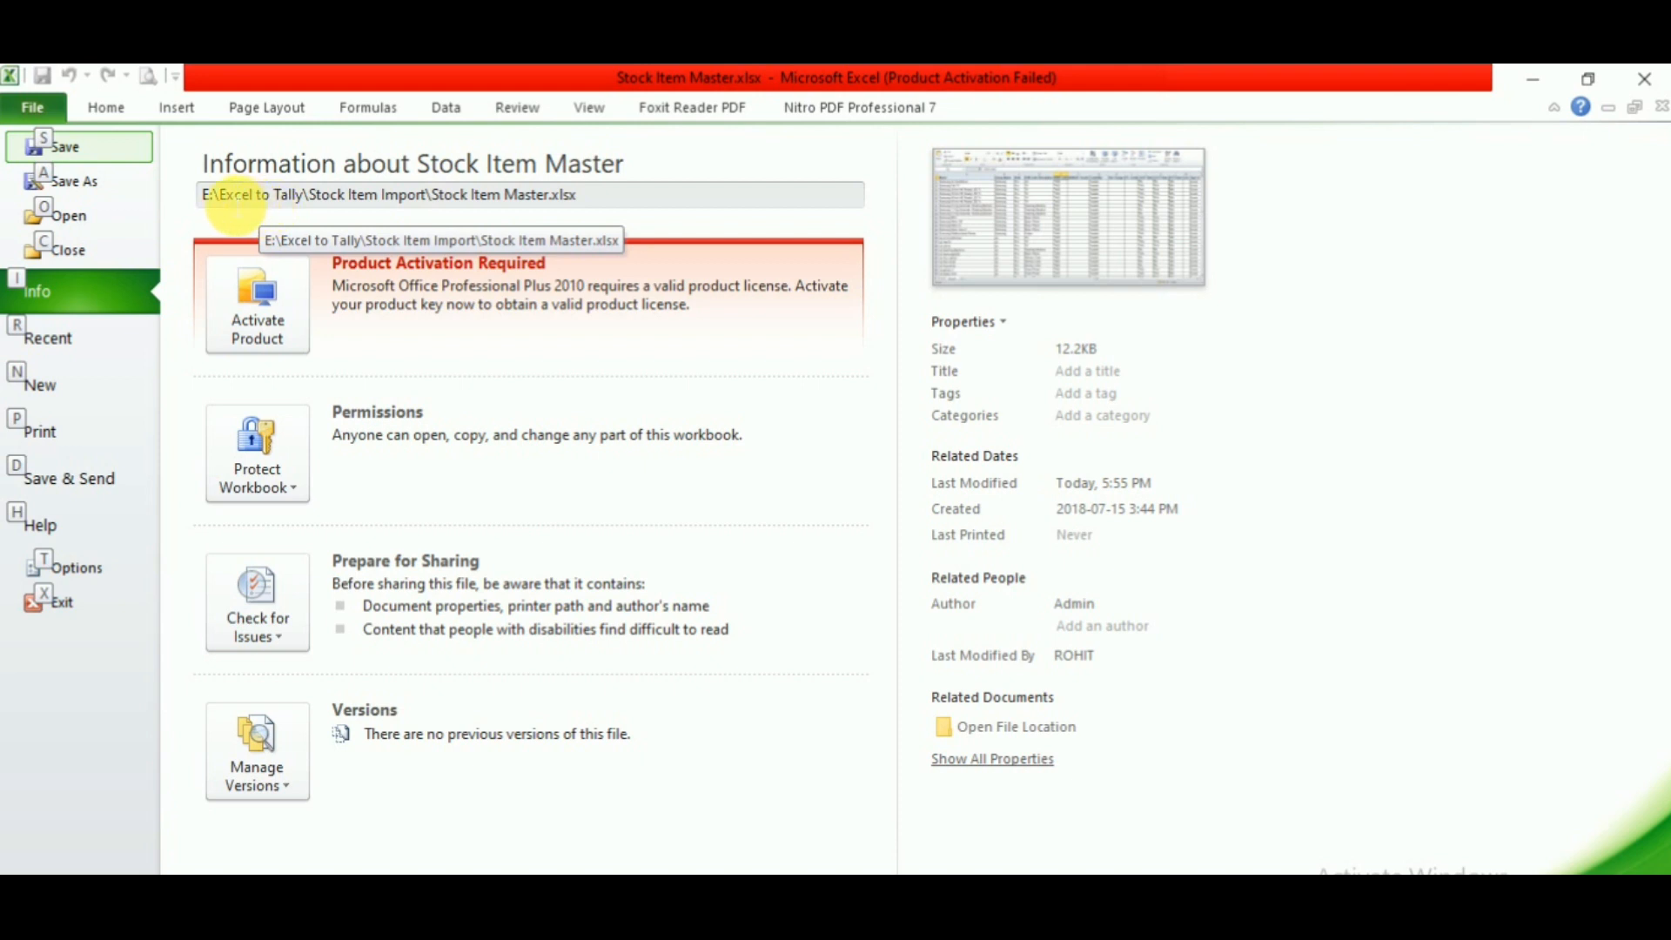
pyautogui.click(215, 207)
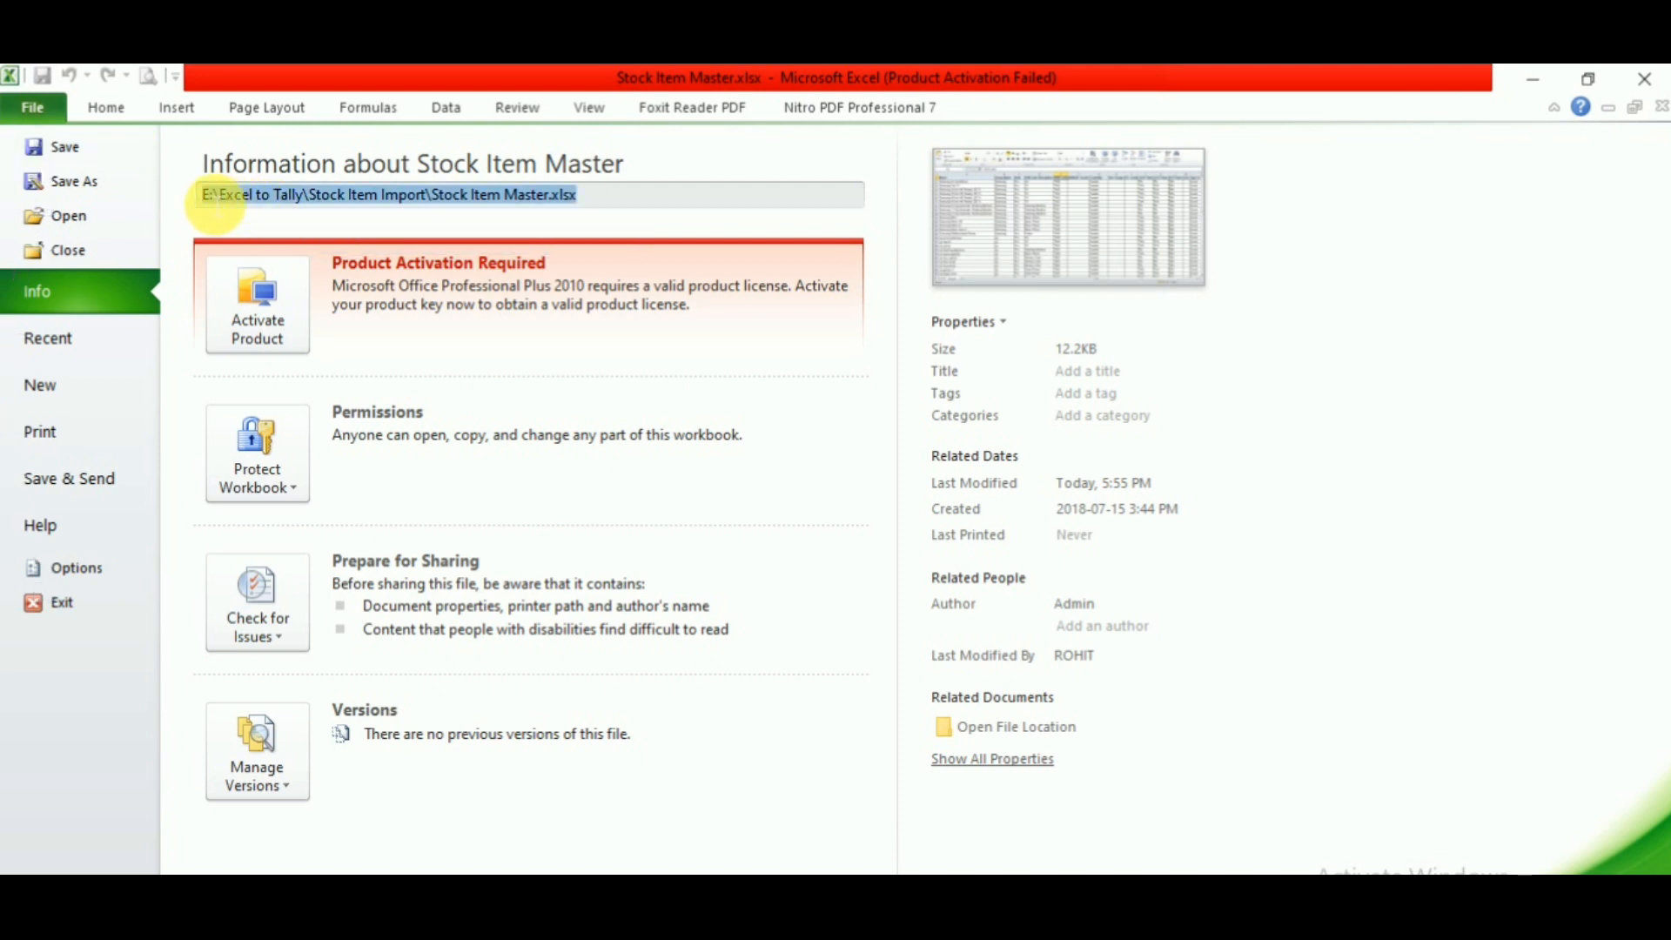
# - Switch to Tally.ERP 9, leave the stock item list and open the Import Stock Items form under Inventory Info
pyautogui.click(819, 913)
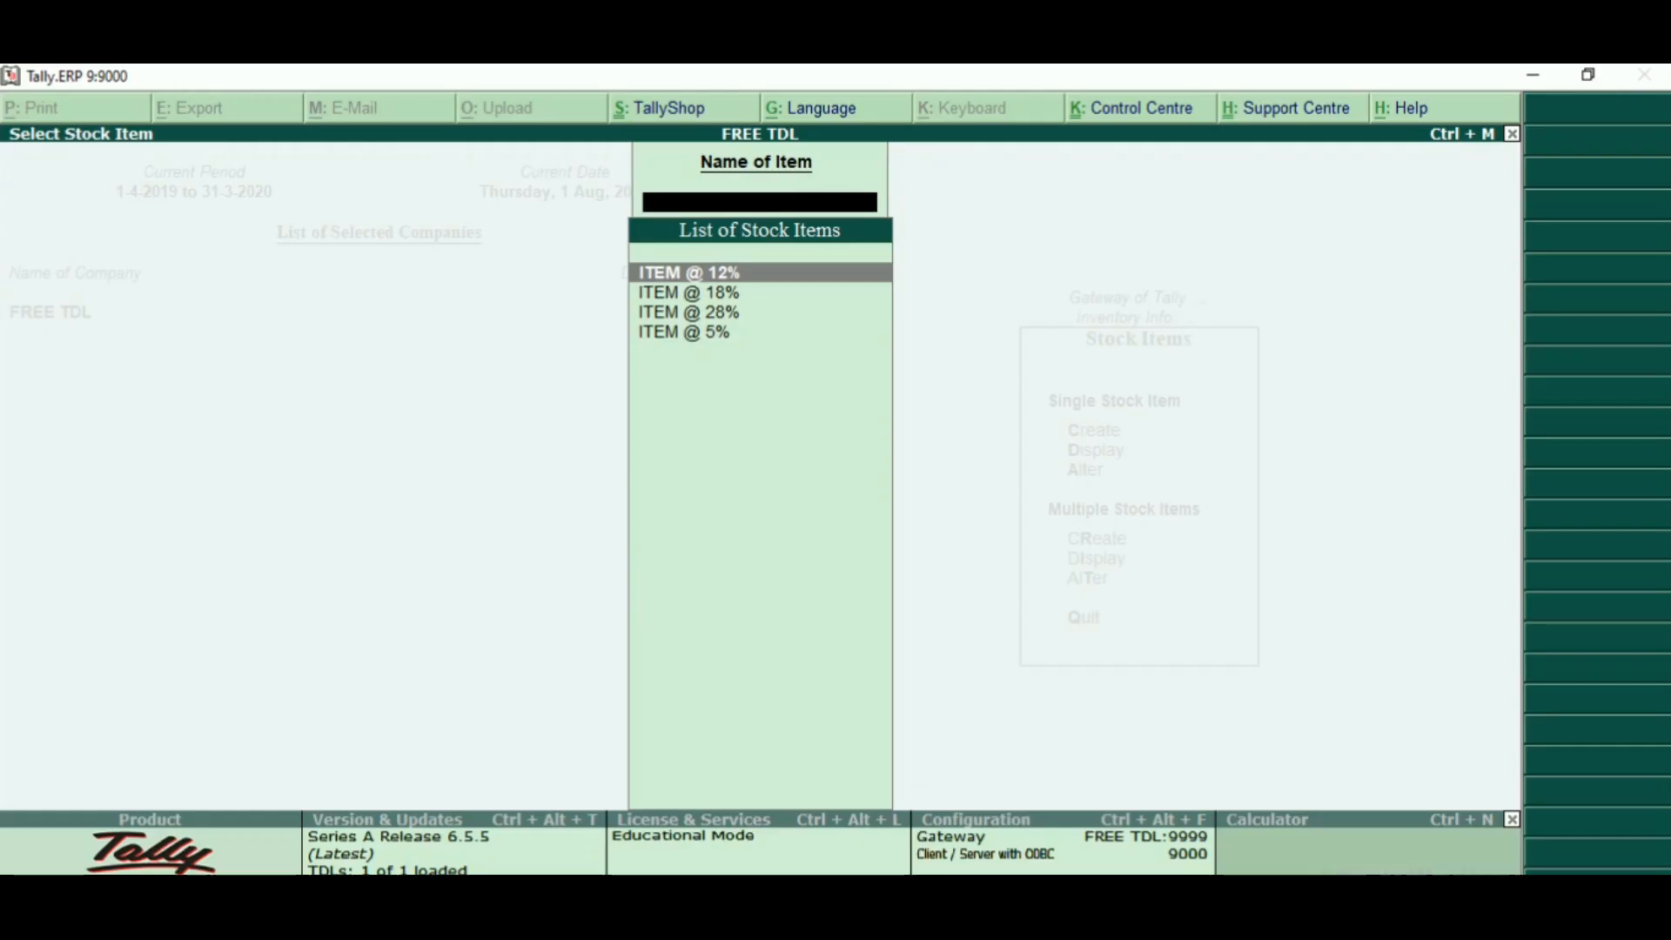
pyautogui.press('Escape')
pyautogui.press('Down')
pyautogui.press('Down')
pyautogui.press('Down')
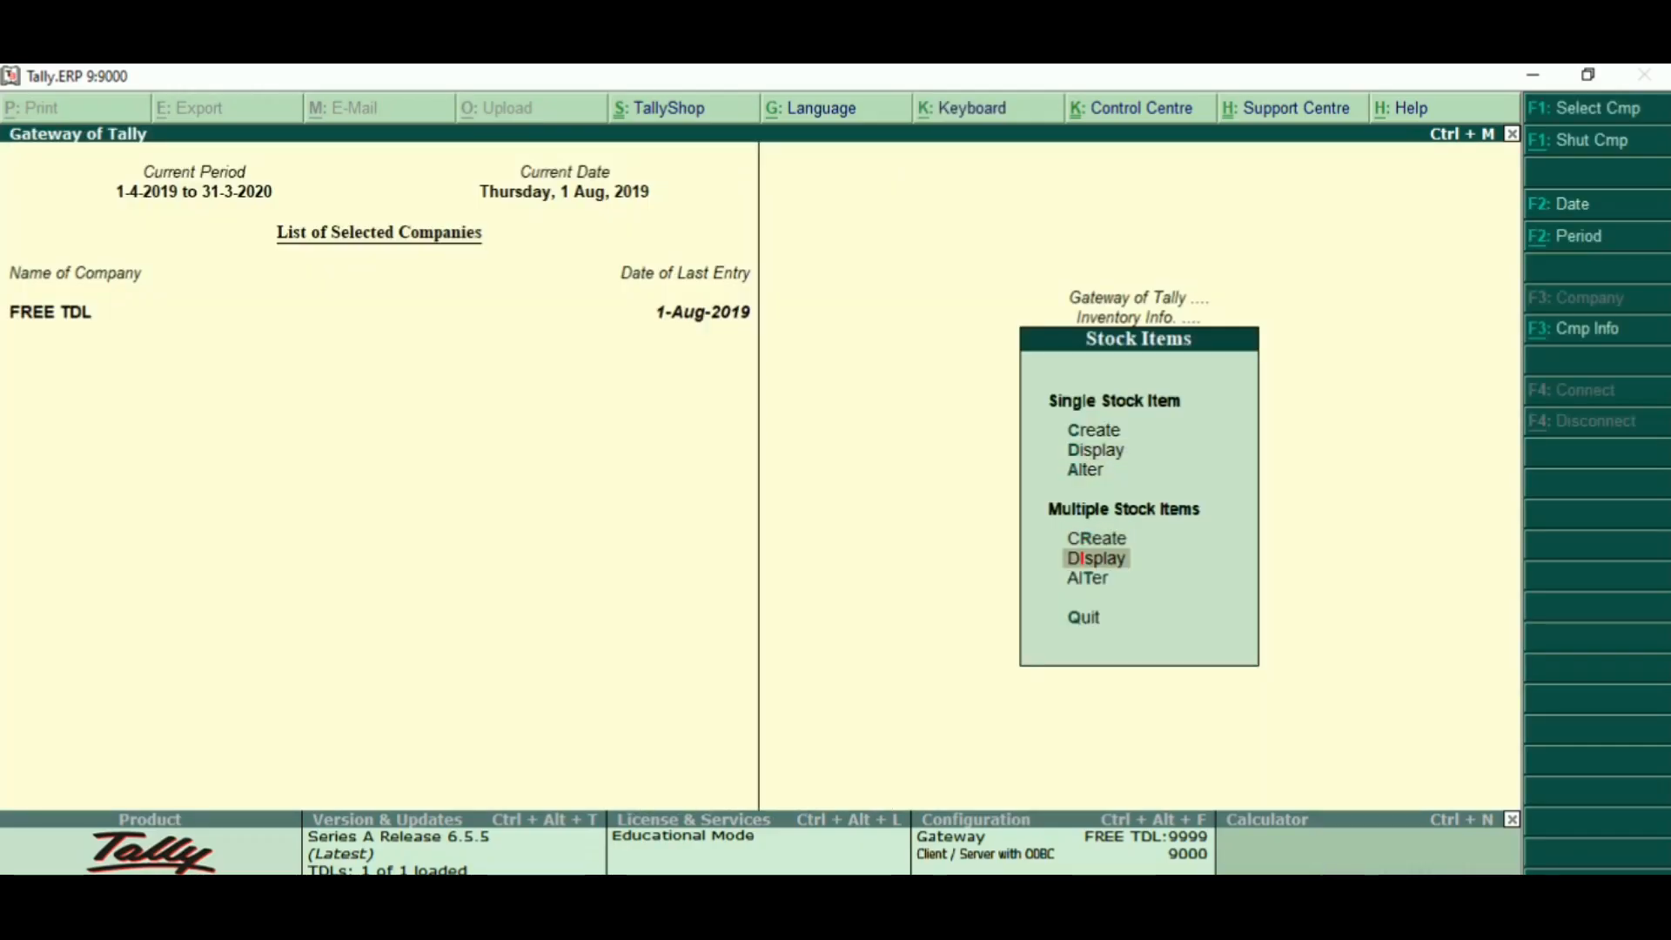
pyautogui.press('Escape')
pyautogui.press('Down')
pyautogui.press('Down')
pyautogui.press('Down')
pyautogui.press('Down')
pyautogui.press('Down')
pyautogui.press('Down')
pyautogui.press('Return')
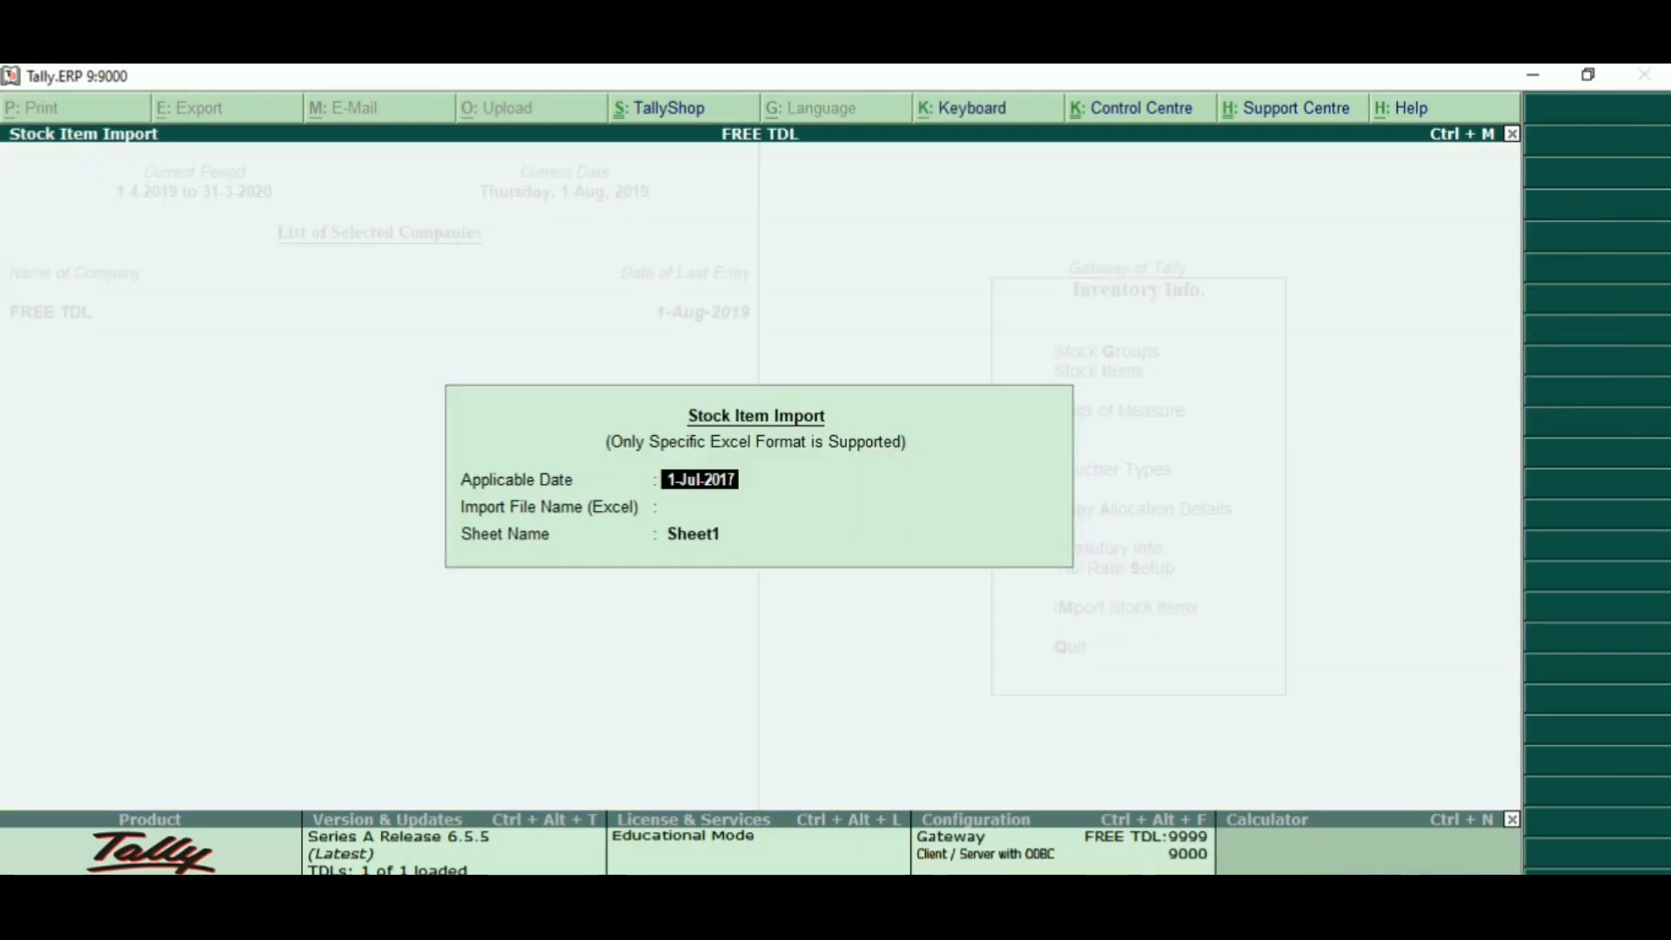
# - Import the stock items from Sheet1 of E:\Excel to Tally\Stock Item Import\Stock Item Master.xlsx with applicable date 1-Jul-2017
pyautogui.press('Return')
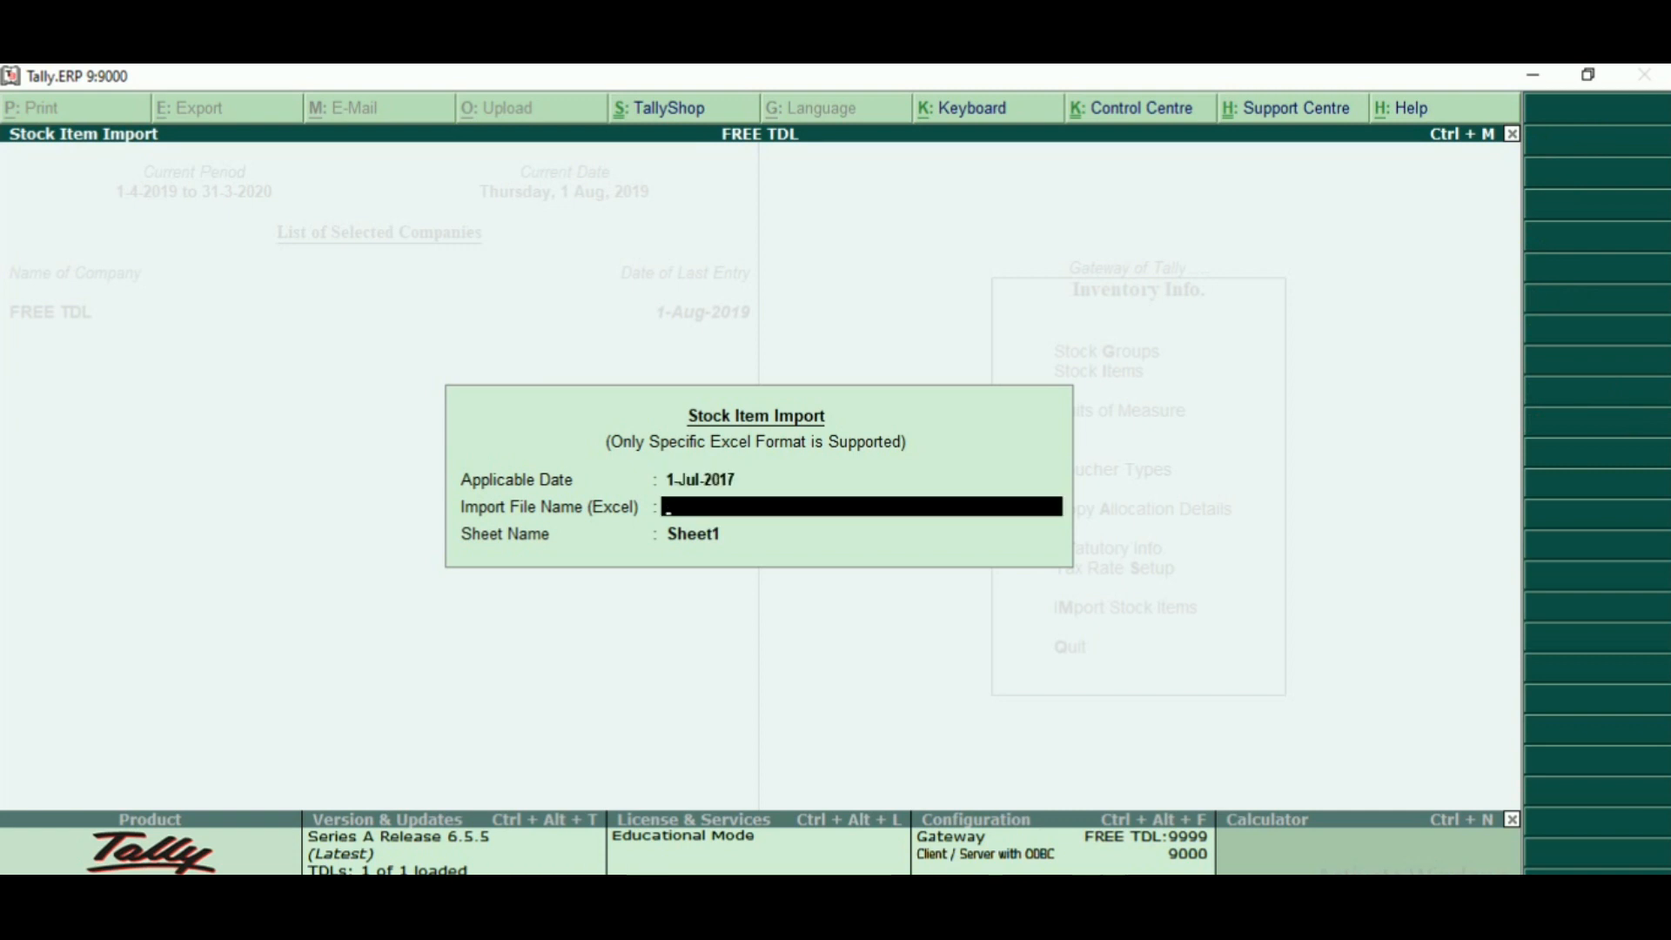
pyautogui.hotkey('ctrl', 'alt', 'v')
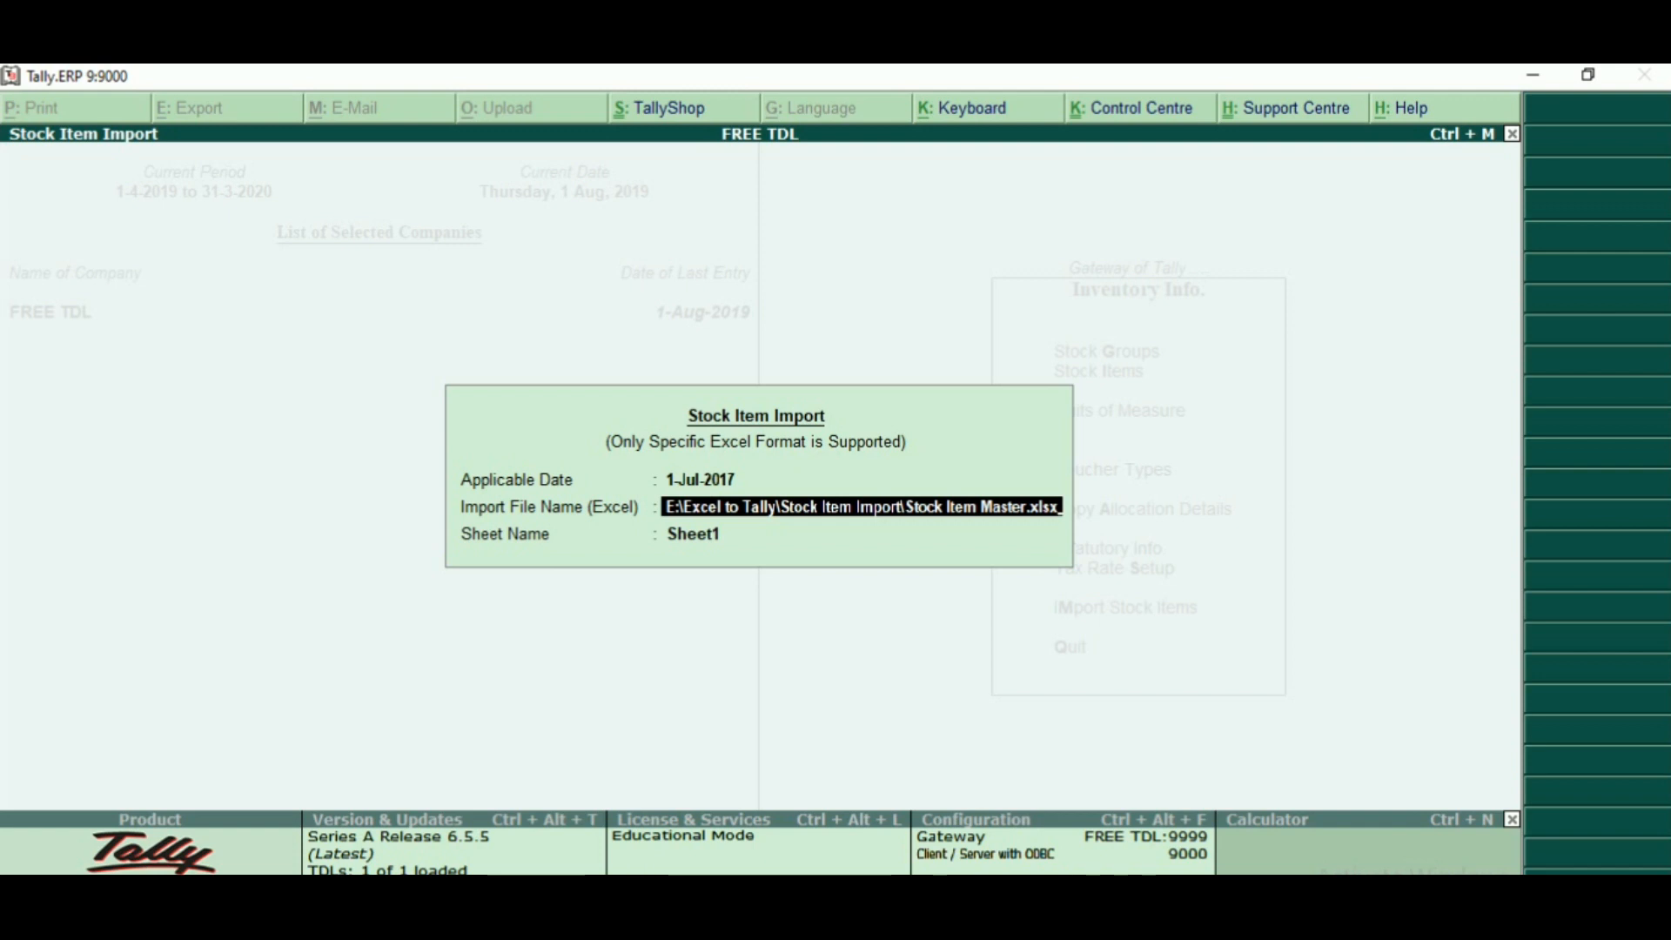
pyautogui.press('Return')
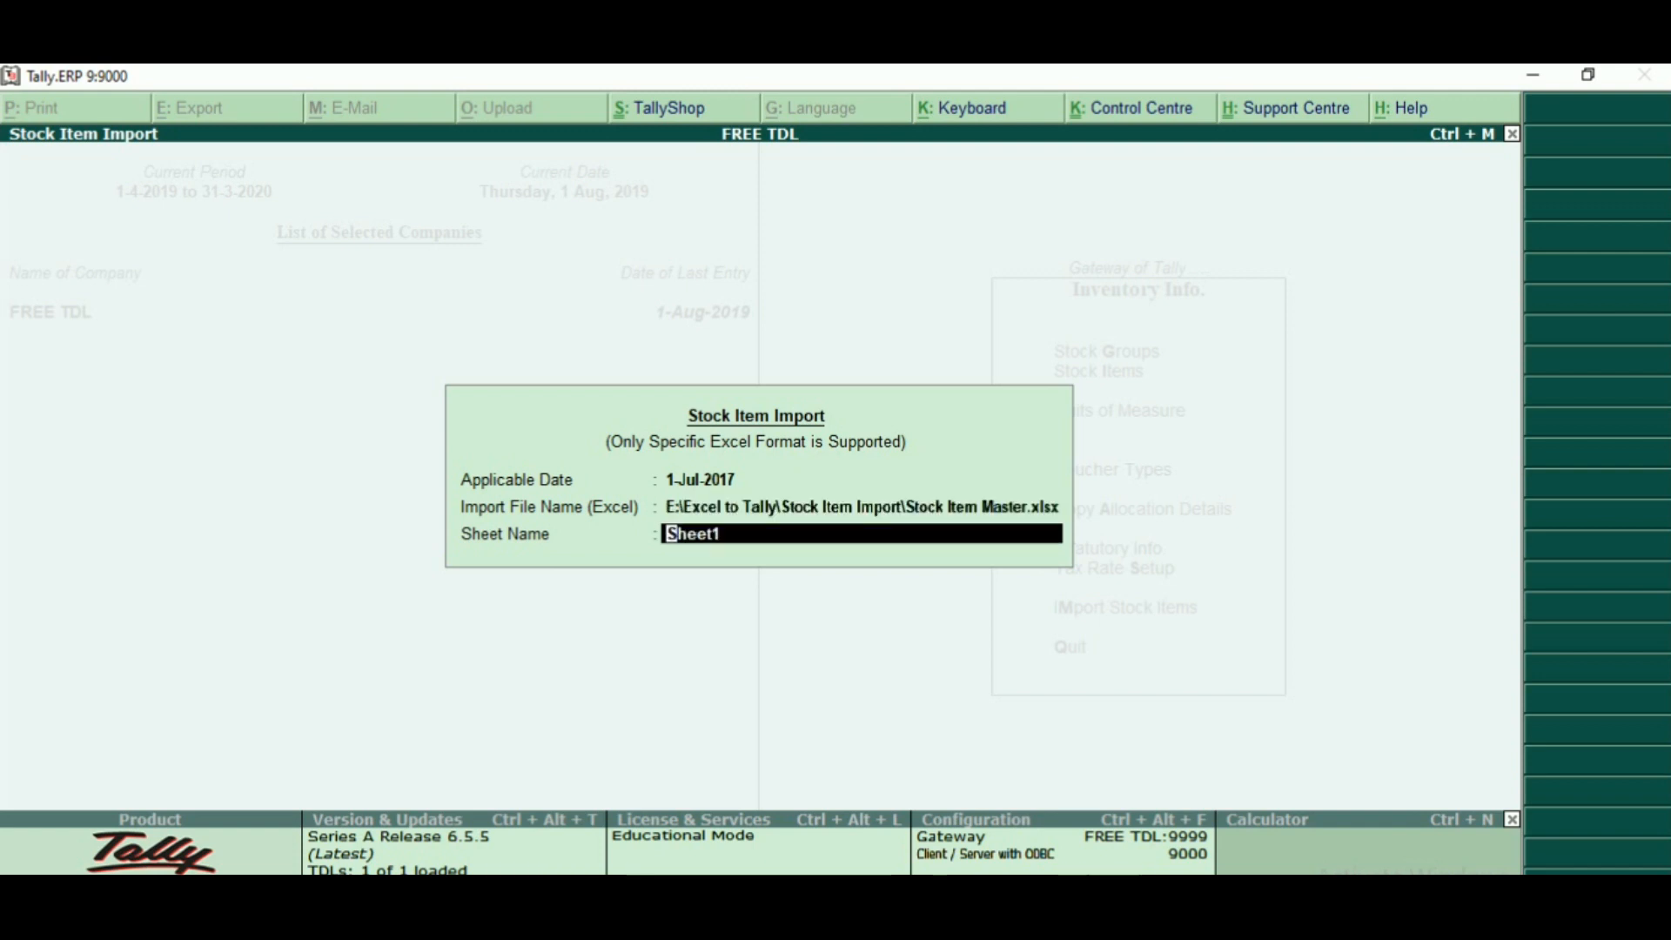
pyautogui.press('Return')
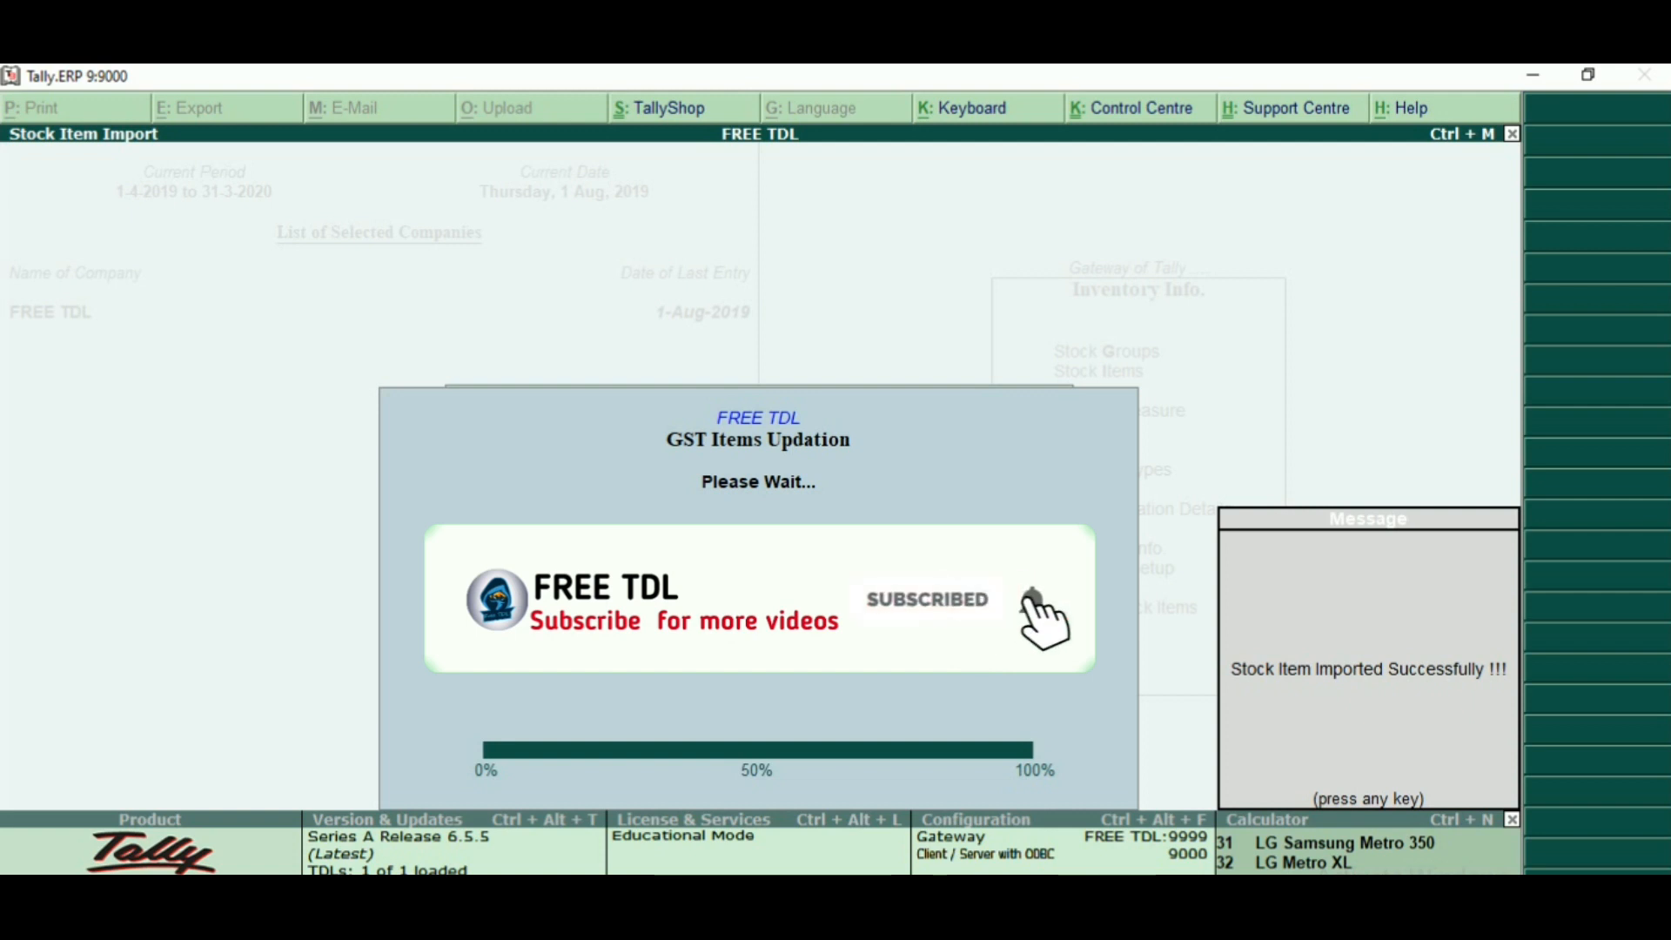
pyautogui.press('Return')
# - Check the imported items in the stock item list through the single stock item display, and close the list
pyautogui.press('Up')
pyautogui.press('Up')
pyautogui.press('Up')
pyautogui.press('Up')
pyautogui.press('Up')
pyautogui.press('Up')
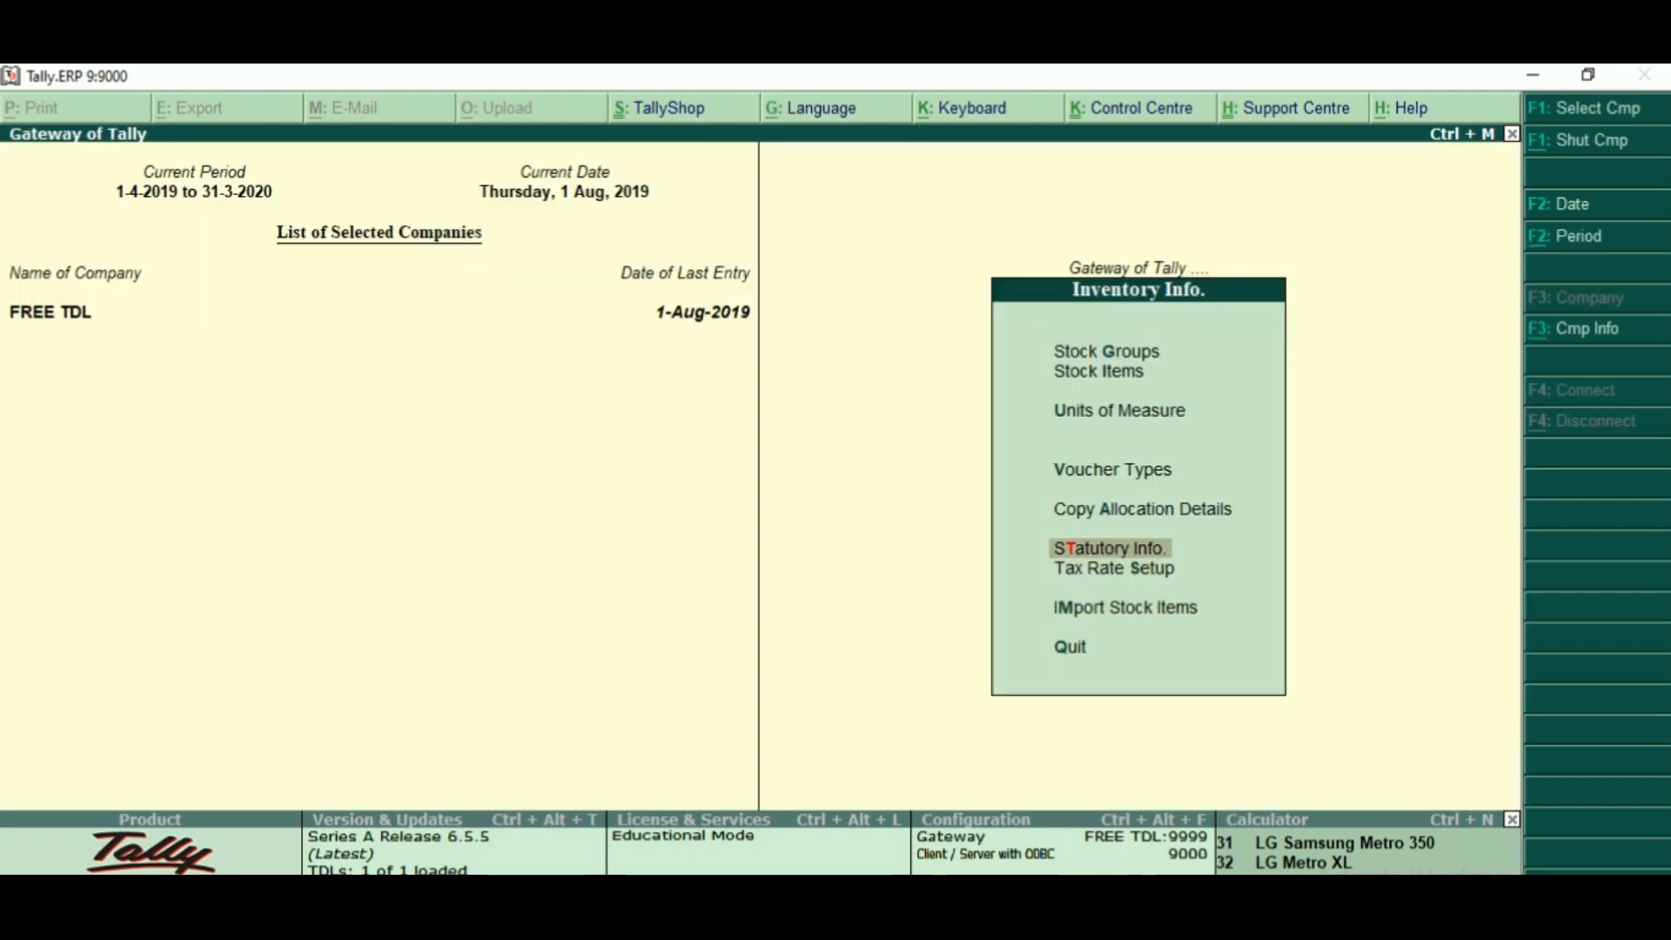
pyautogui.press('Return')
pyautogui.press('Down')
pyautogui.press('Down')
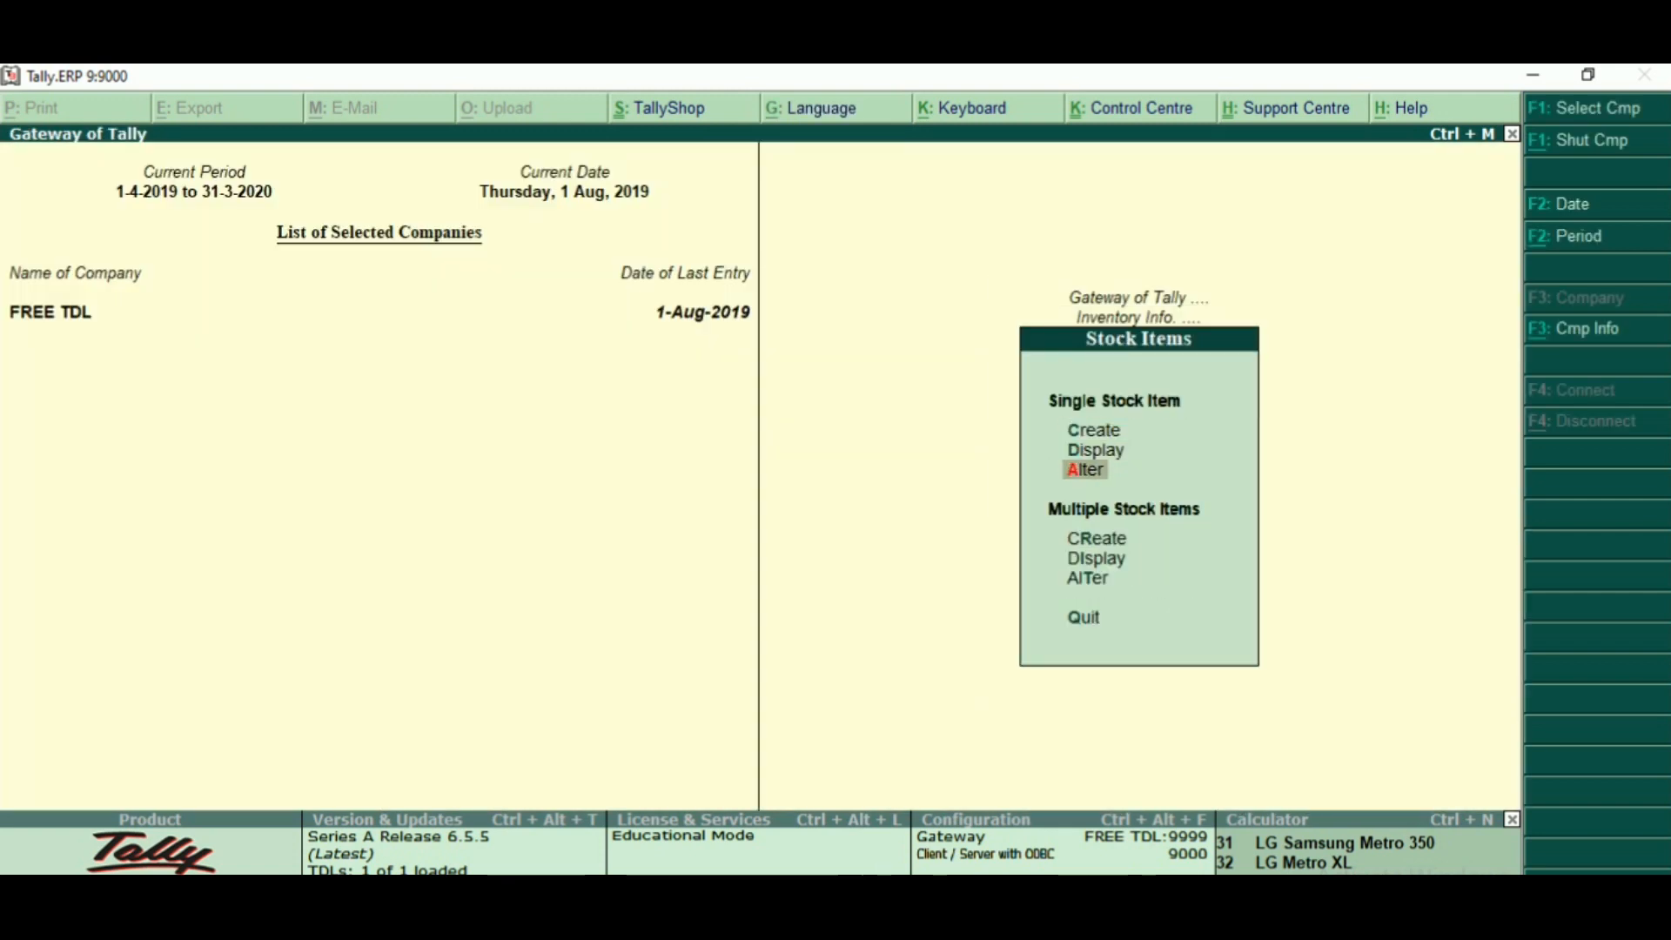
pyautogui.press('Return')
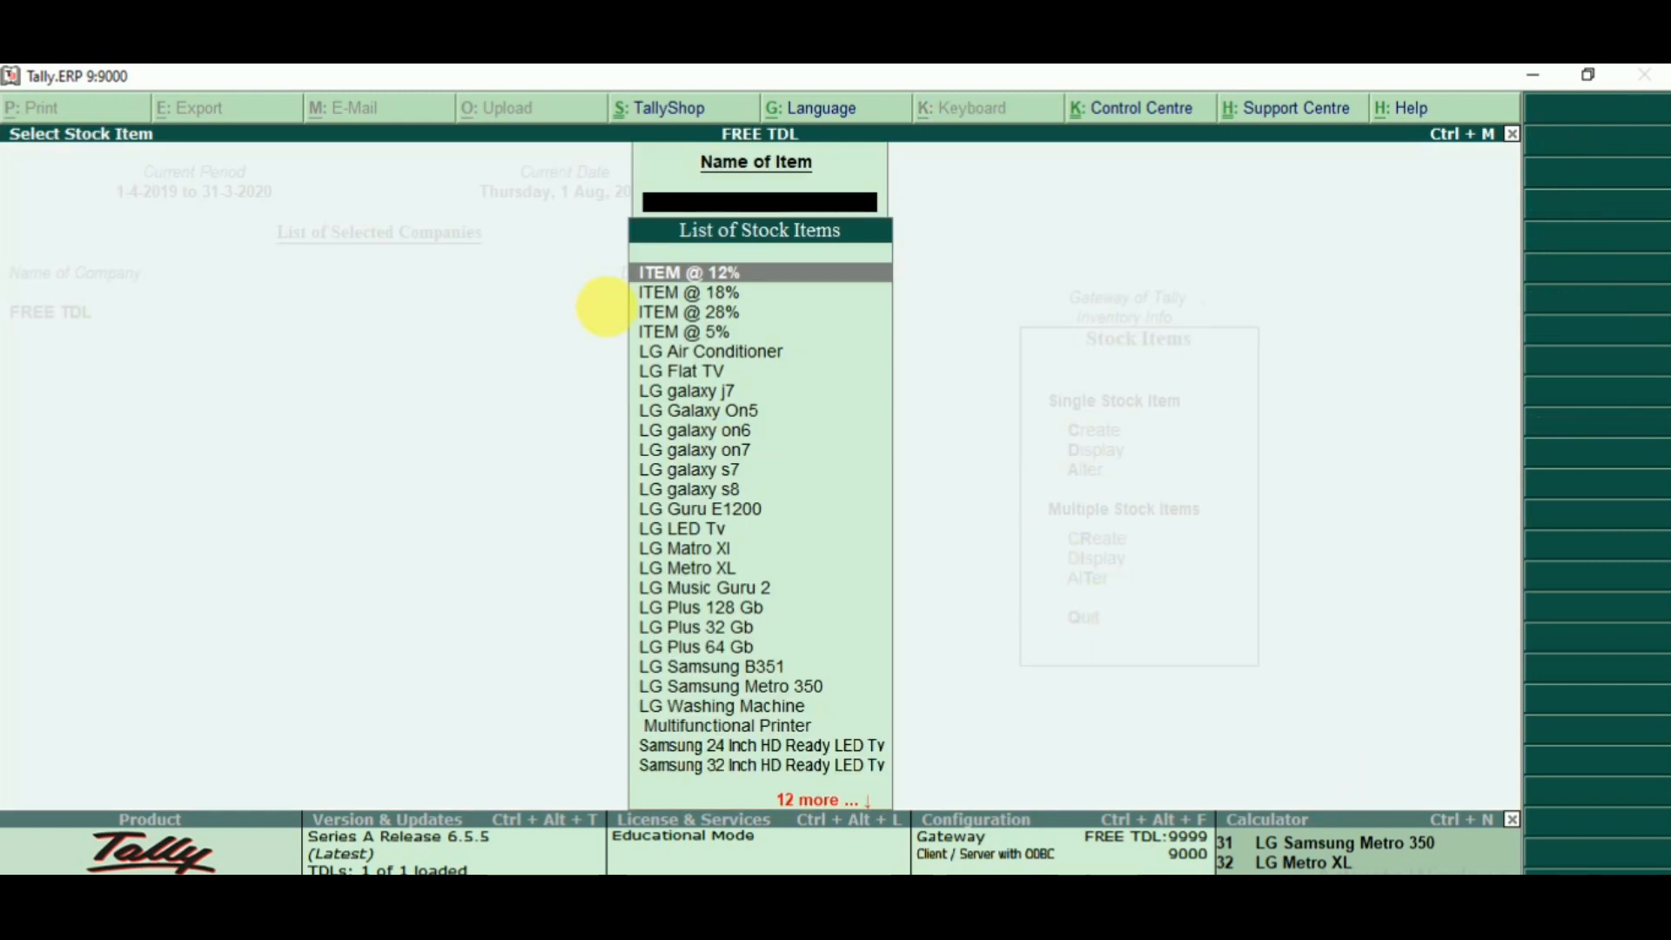
pyautogui.moveTo(542, 209)
pyautogui.mouseDown()
pyautogui.moveTo(843, 827)
pyautogui.moveTo(961, 784)
pyautogui.mouseUp()
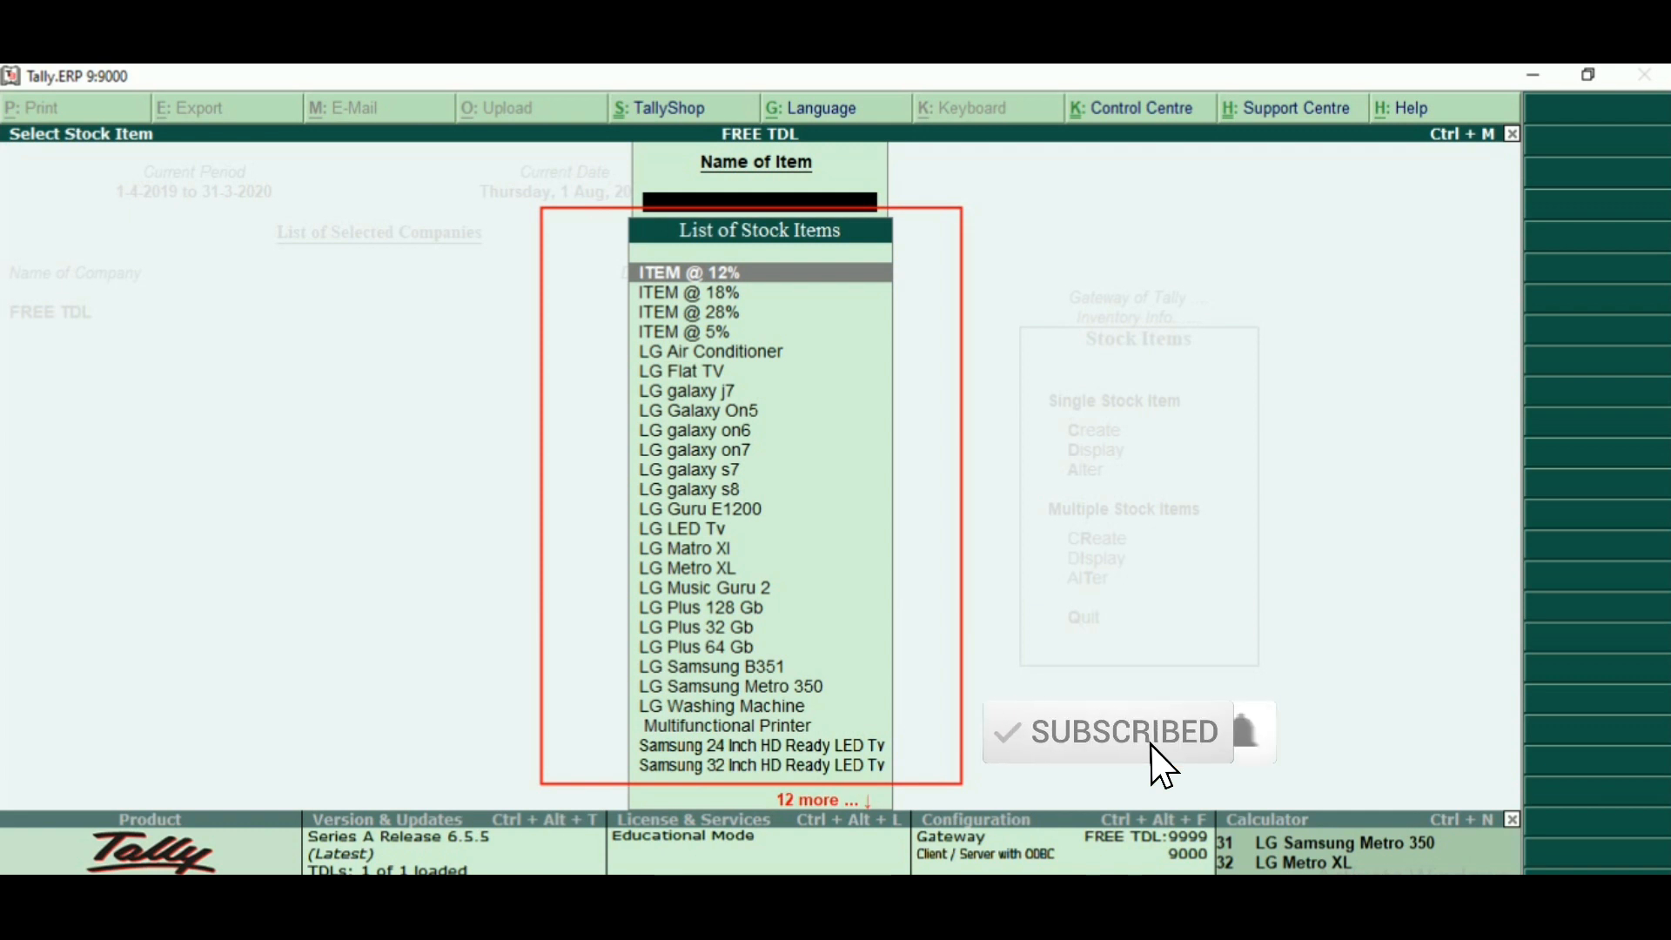
pyautogui.press('Escape')
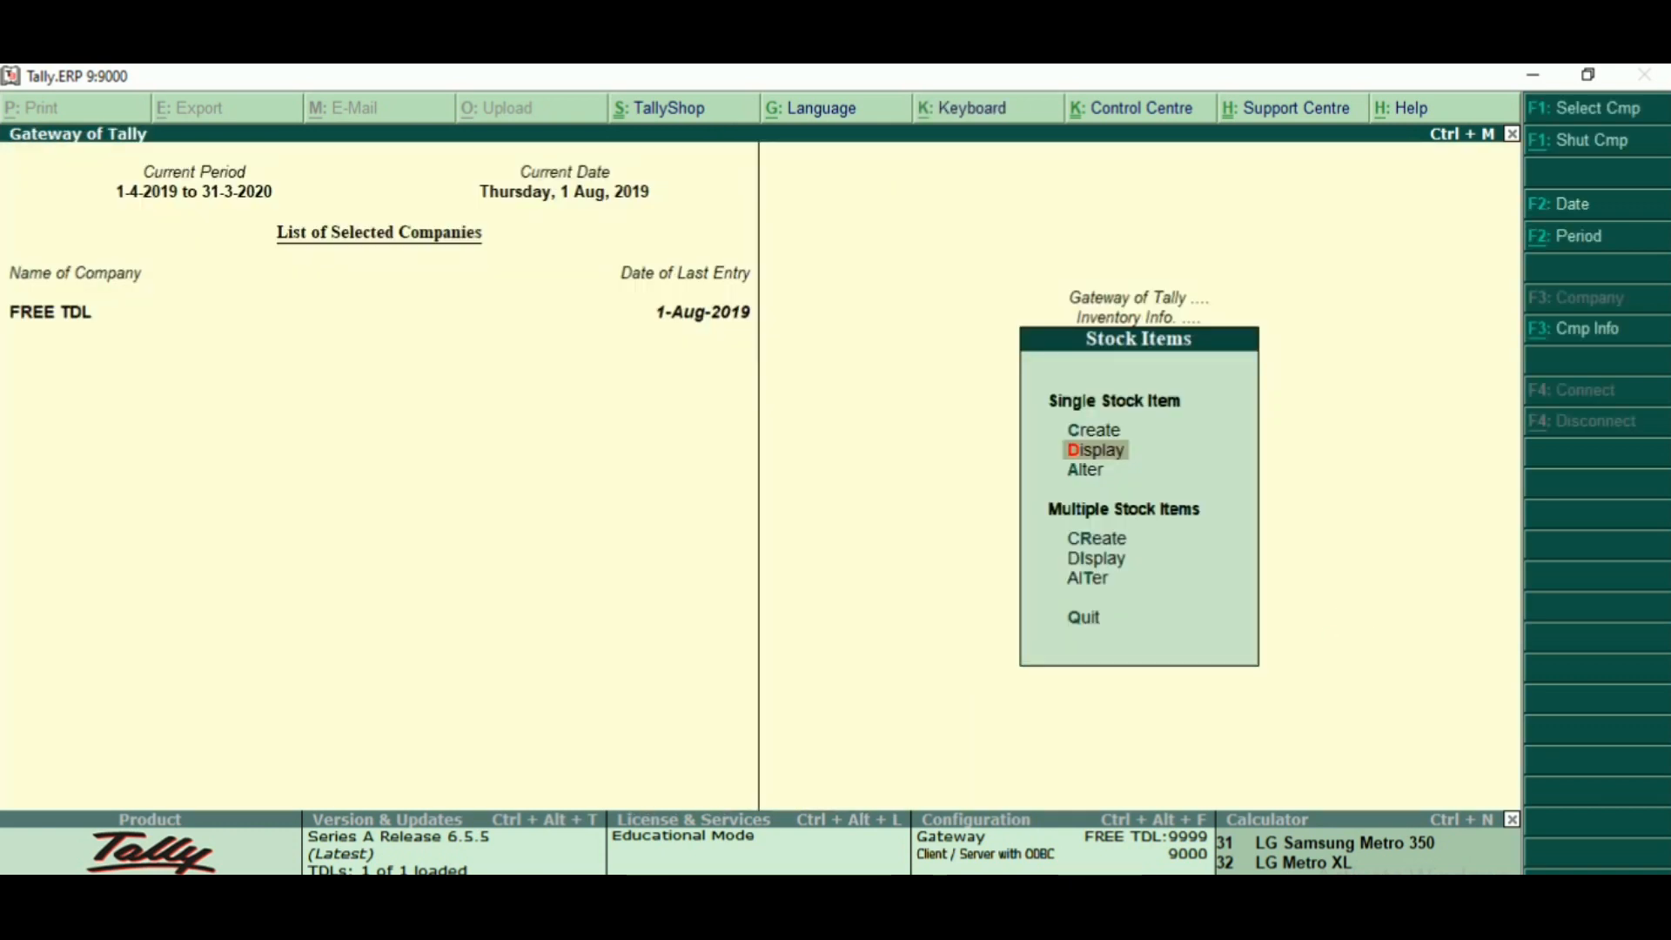
pyautogui.press('Escape')
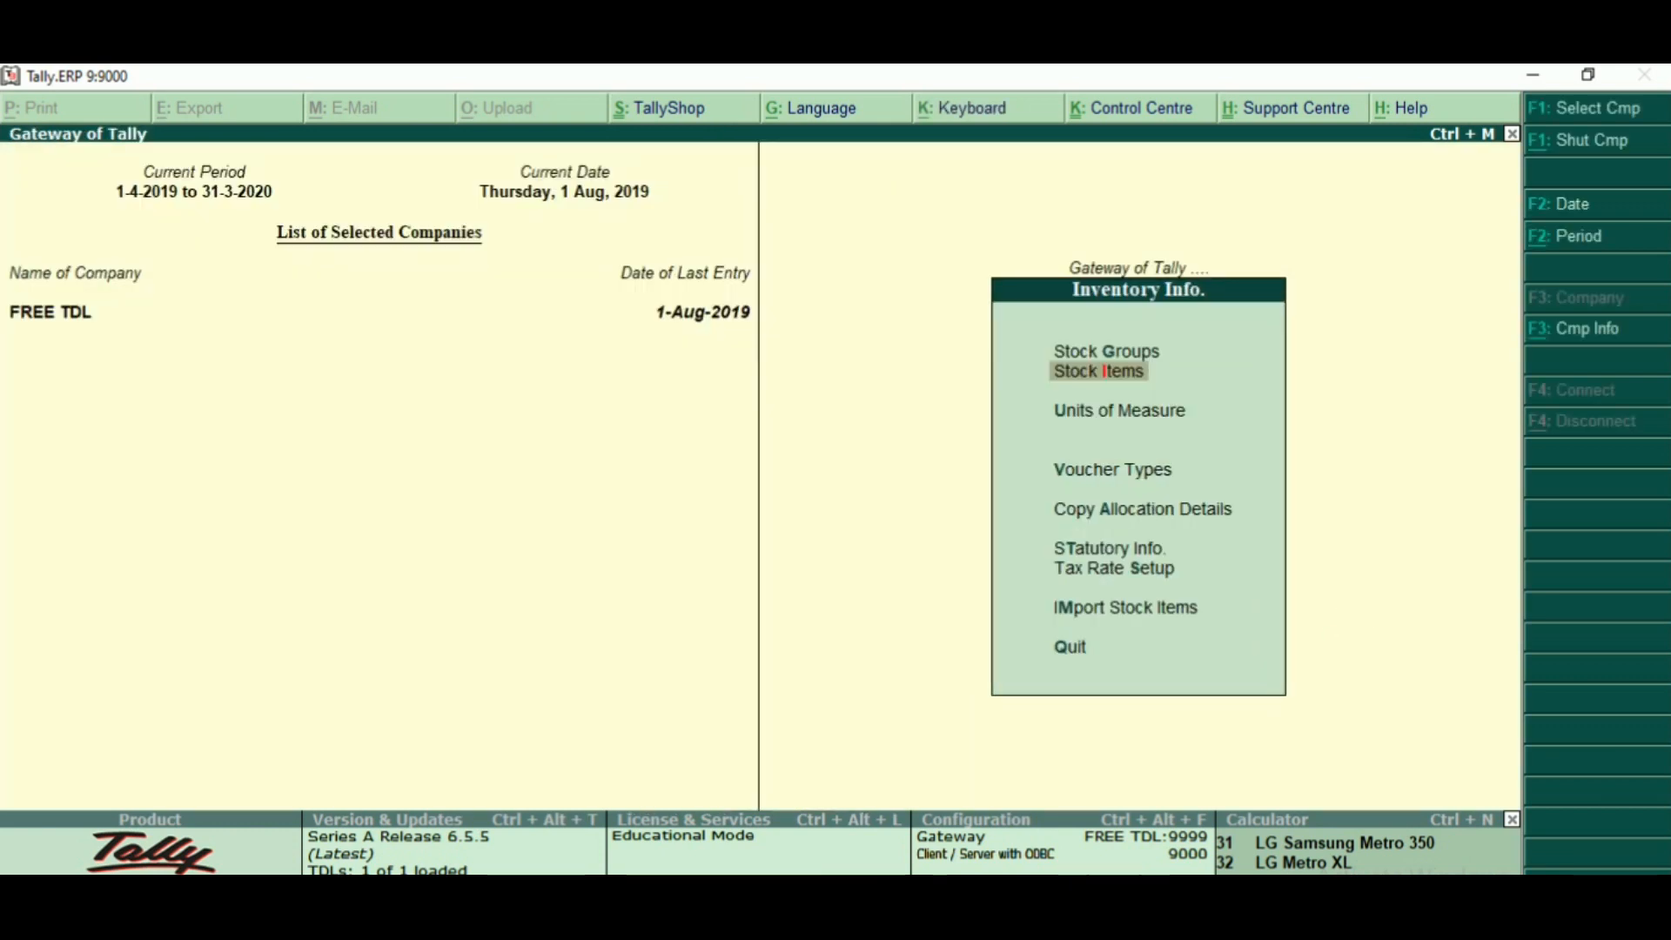
# - Start a sales accounting voucher with Cash as the party account and accept the default buyer's details
pyautogui.press('Escape')
pyautogui.press('v')
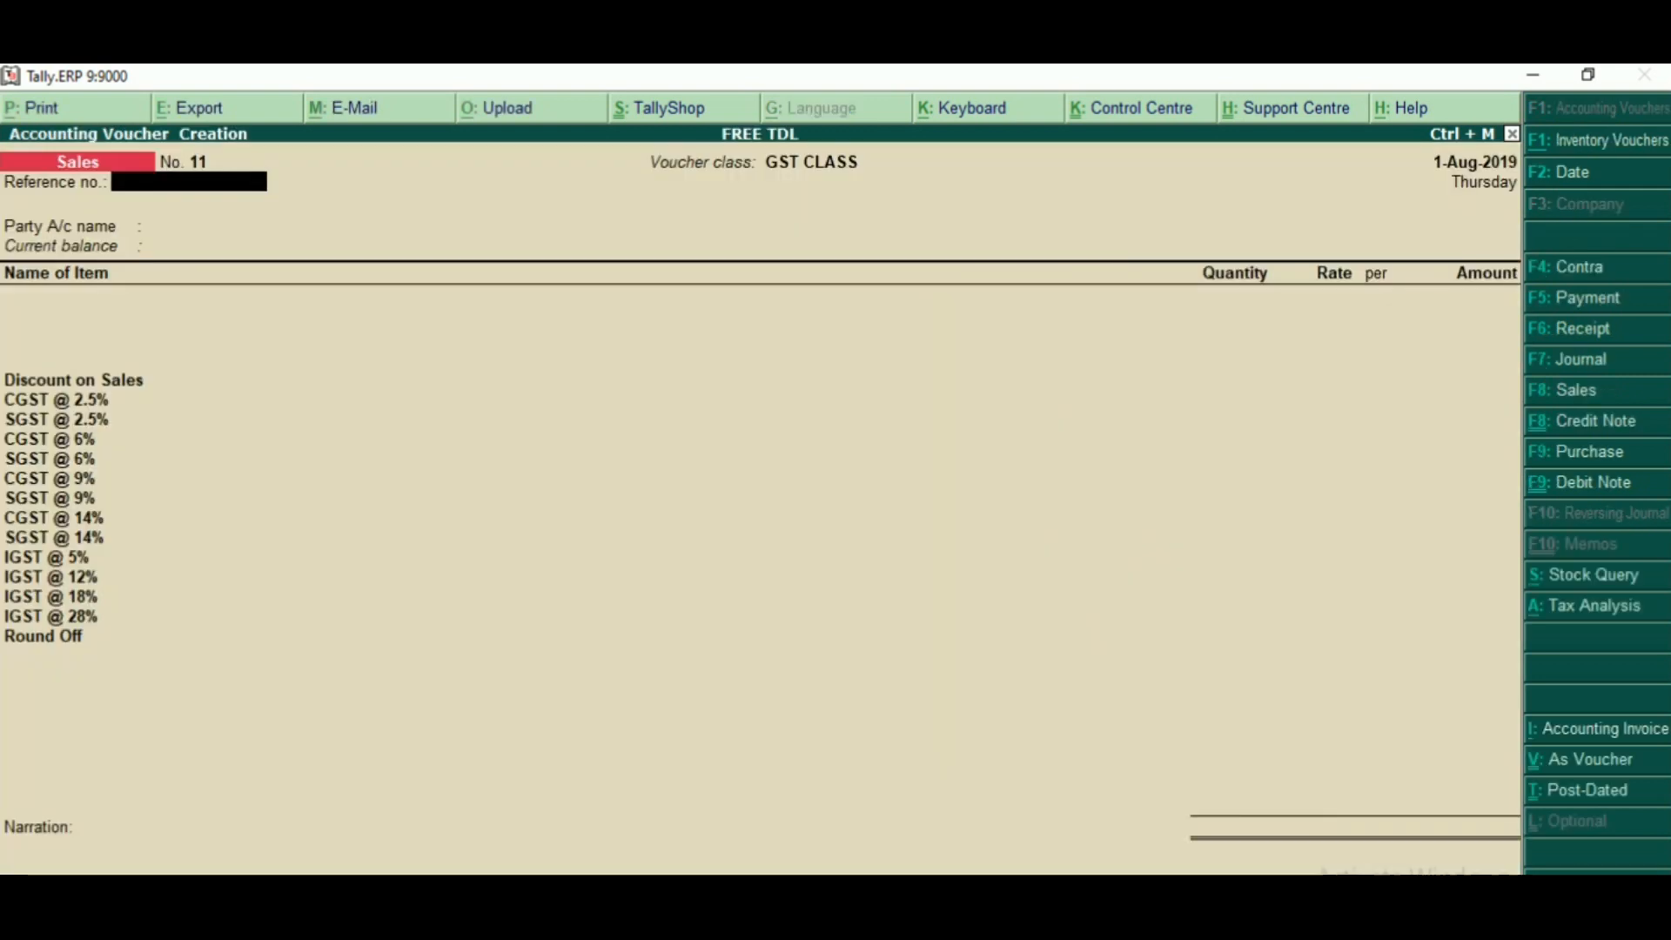
pyautogui.press('Return')
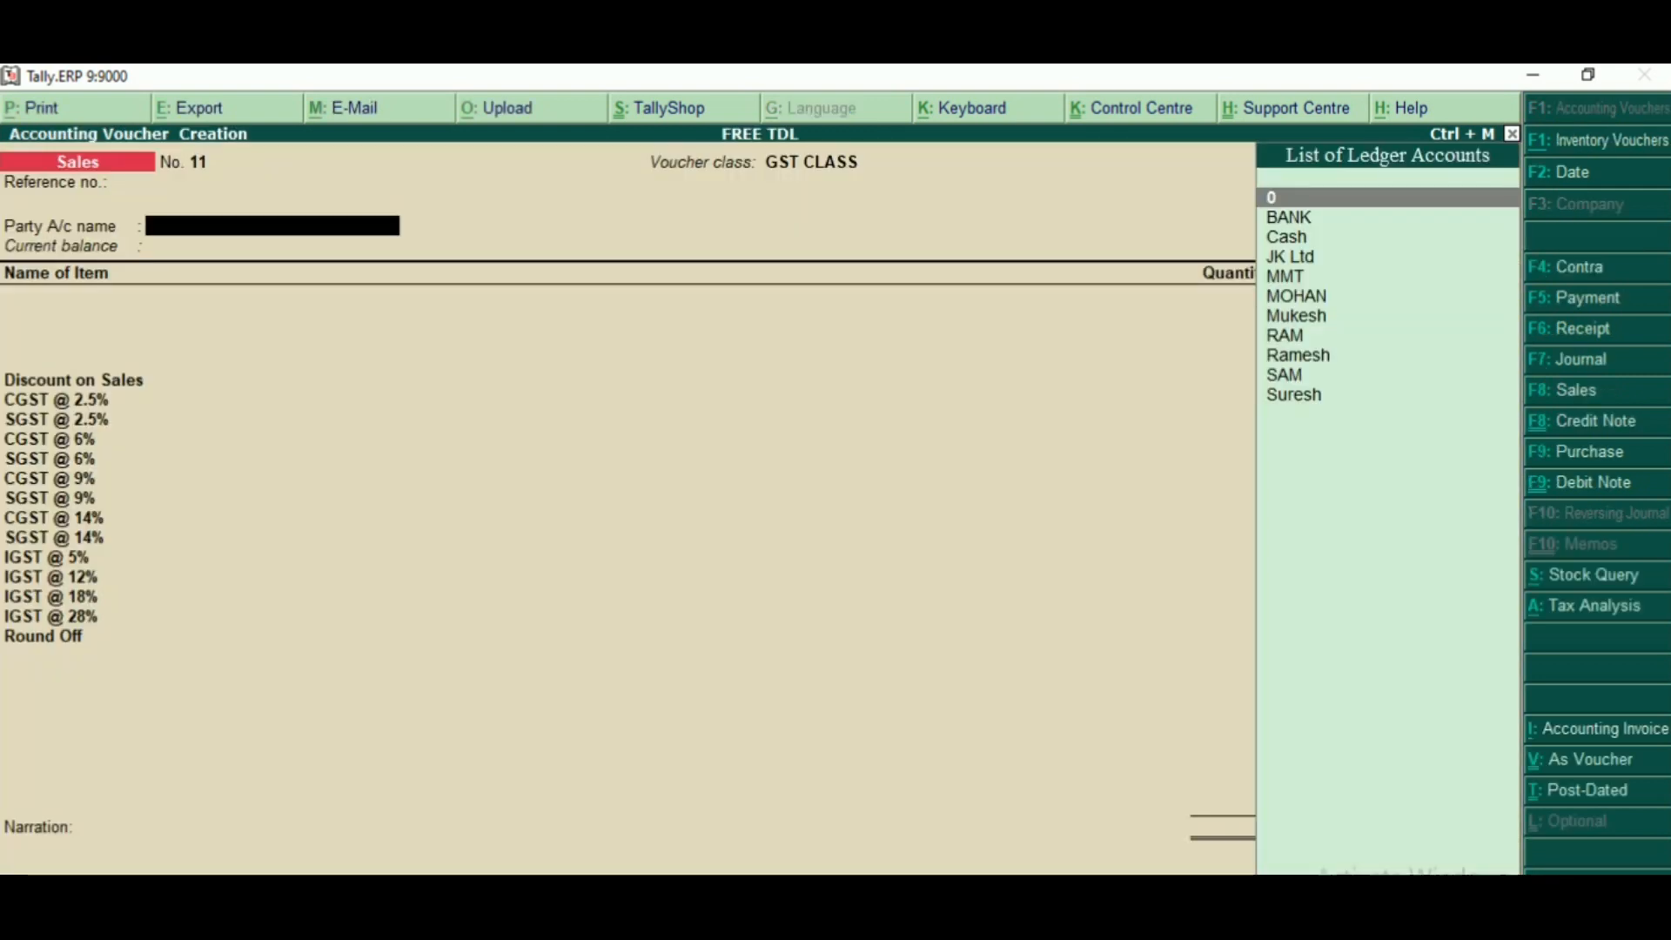
pyautogui.write('c')
pyautogui.press('Return')
pyautogui.press('Return')
pyautogui.press('Return')
pyautogui.press('Return')
pyautogui.press('Return')
pyautogui.press('Return')
pyautogui.press('Return')
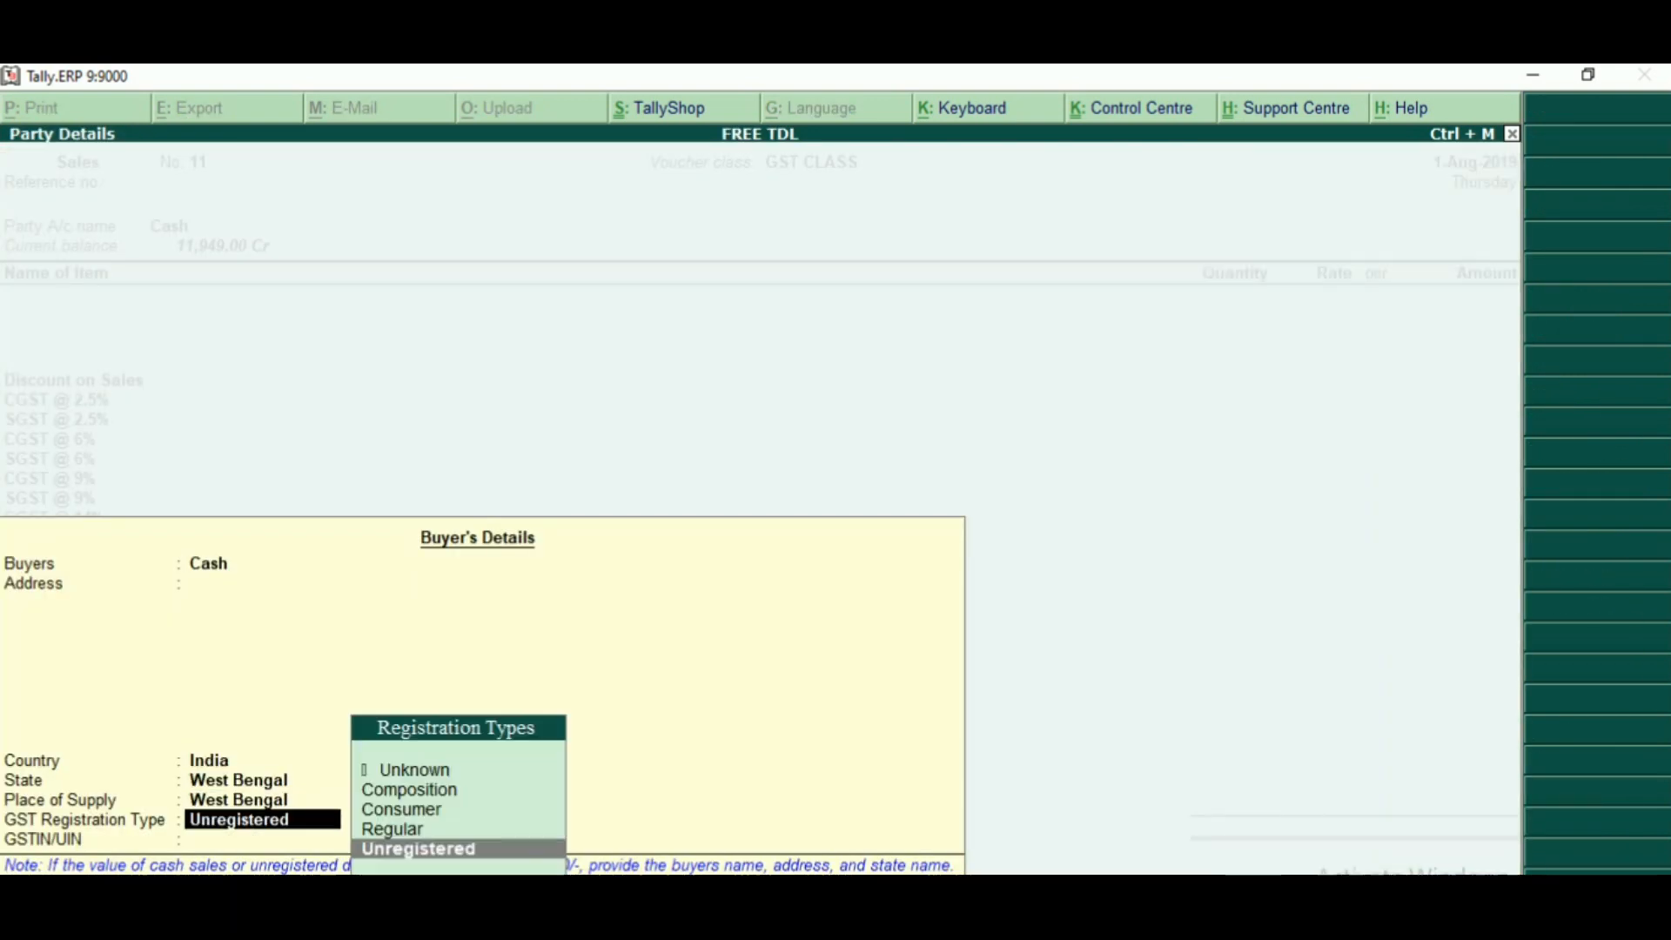
# - Add the item LG Guru E1200 to the sales voucher with quantity 10 Pcs at a rate of 200.00
pyautogui.press('Down')
pyautogui.press('Down')
pyautogui.press('Down')
pyautogui.press('Down')
pyautogui.press('Down')
pyautogui.press('Down')
pyautogui.press('Down')
pyautogui.press('Down')
pyautogui.press('Down')
pyautogui.press('Down')
pyautogui.press('Down')
pyautogui.press('Down')
pyautogui.press('Down')
pyautogui.press('Down')
pyautogui.press('Down')
pyautogui.press('Down')
pyautogui.press('Down')
pyautogui.press('Down')
pyautogui.press('Down')
pyautogui.press('Down')
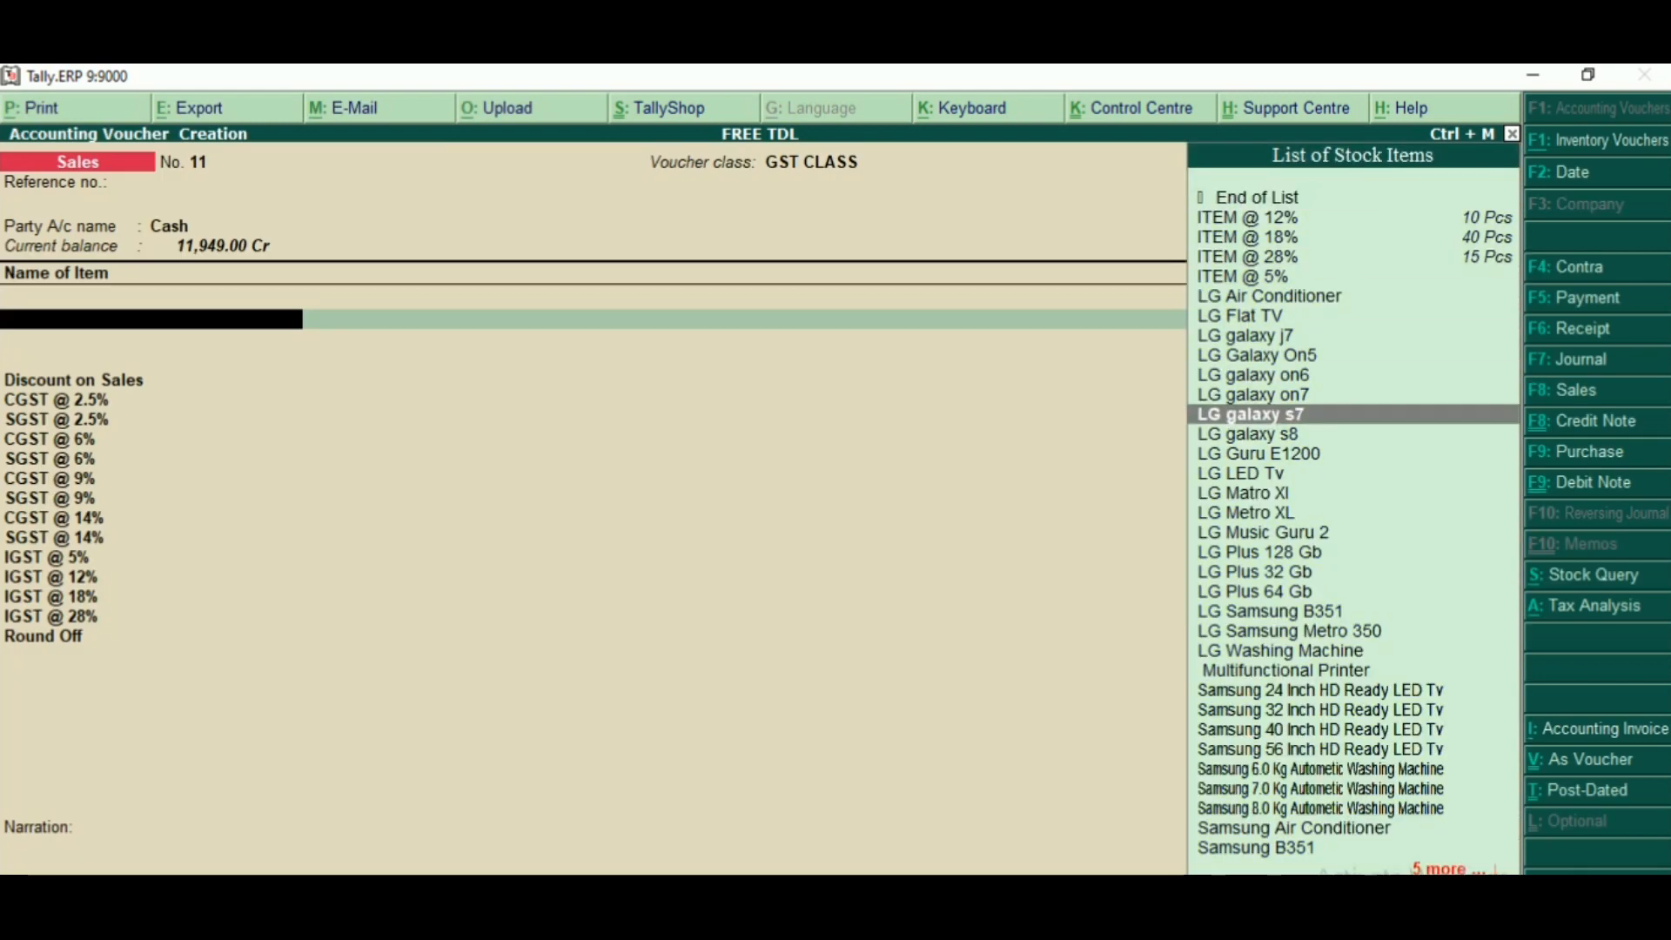
pyautogui.press('Down')
pyautogui.press('Down')
pyautogui.press('Down')
pyautogui.press('Down')
pyautogui.press('Down')
pyautogui.press('Down')
pyautogui.press('Down')
pyautogui.press('Up')
pyautogui.press('Up')
pyautogui.press('Up')
pyautogui.press('Up')
pyautogui.press('Up')
pyautogui.press('Up')
pyautogui.press('Up')
pyautogui.press('Up')
pyautogui.press('Up')
pyautogui.press('Up')
pyautogui.press('Up')
pyautogui.press('Up')
pyautogui.press('Up')
pyautogui.press('Up')
pyautogui.press('Up')
pyautogui.press('Up')
pyautogui.press('Up')
pyautogui.press('Up')
pyautogui.press('Up')
pyautogui.press('Up')
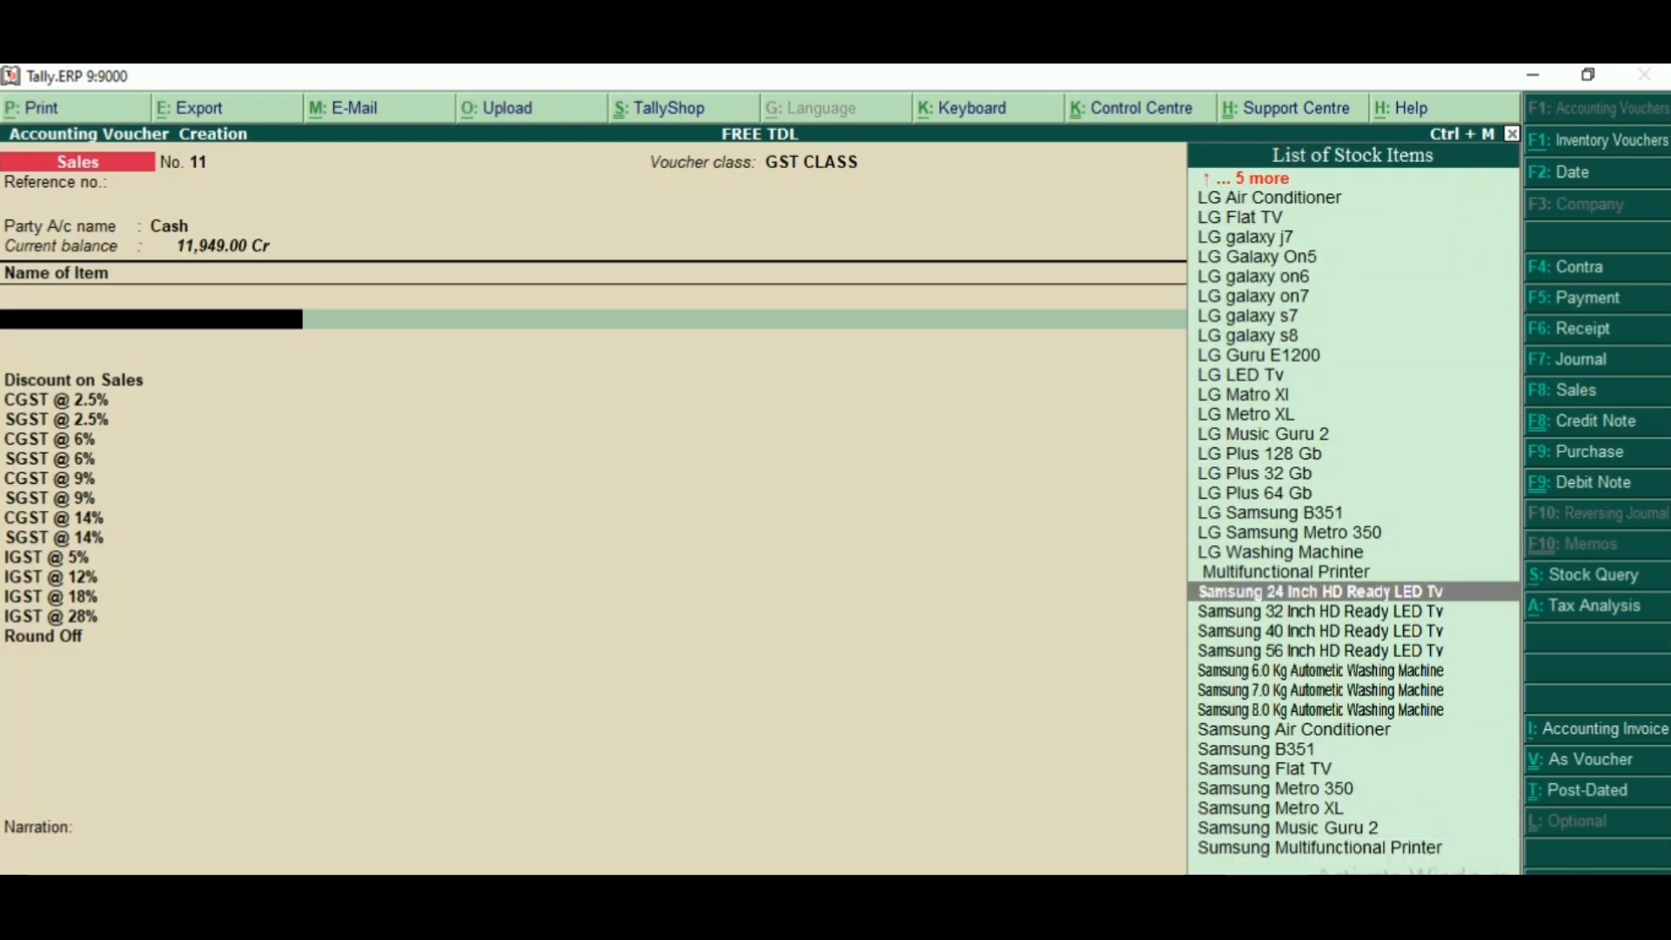
pyautogui.press('Return')
pyautogui.write('10')
pyautogui.press('Return')
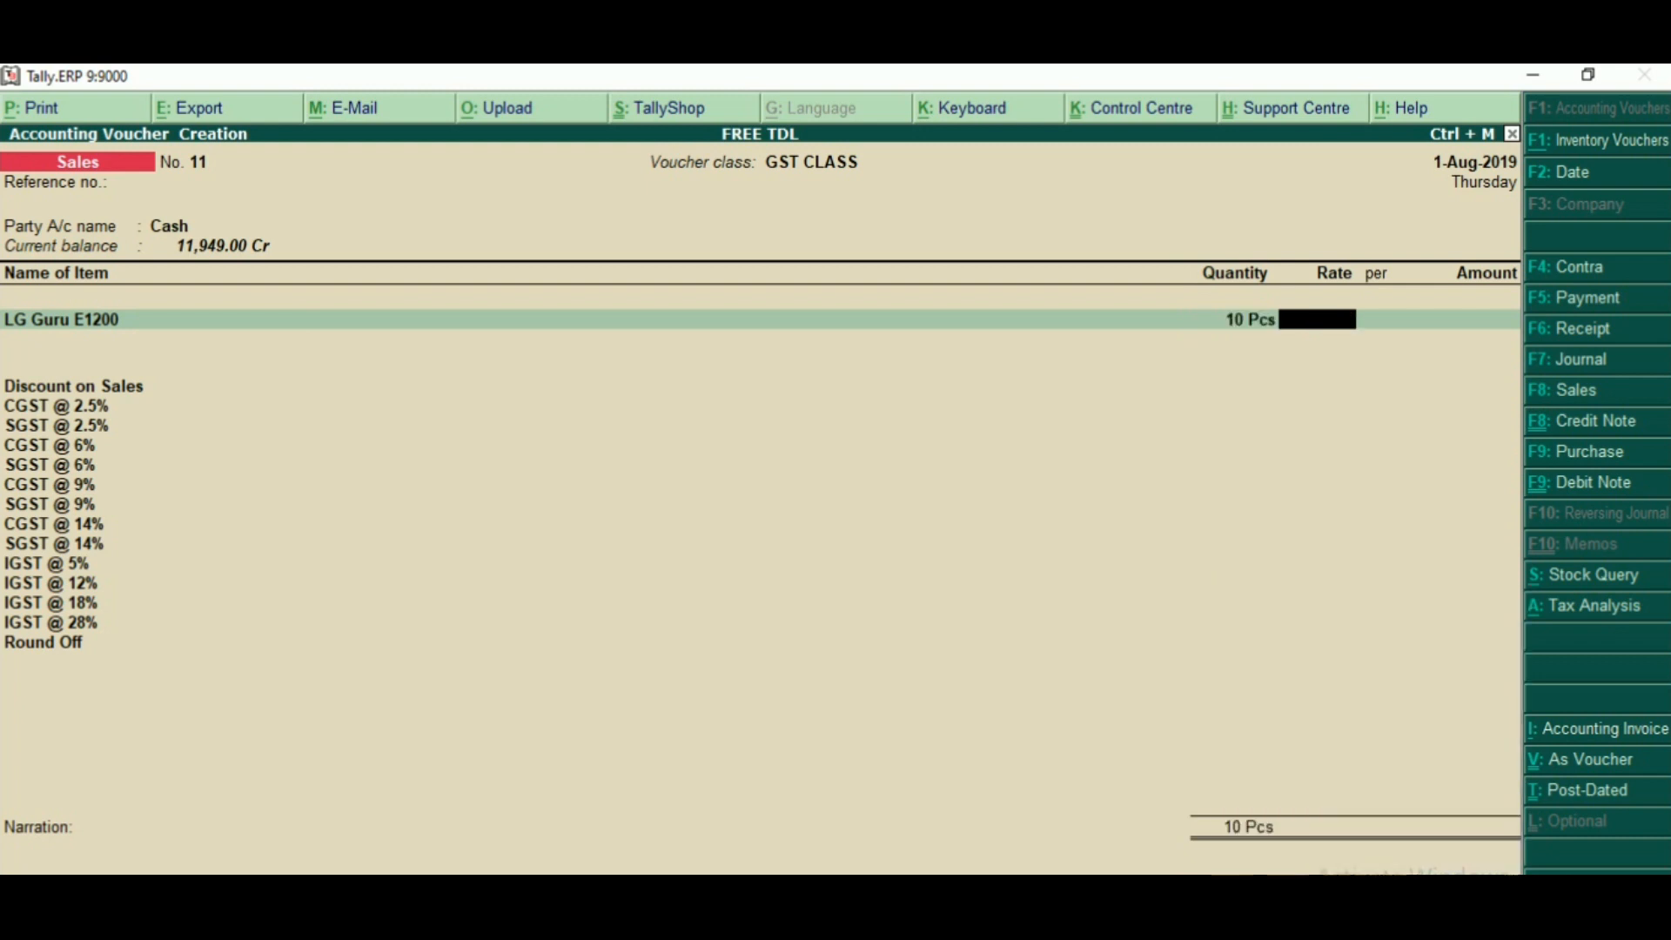
pyautogui.press('Return')
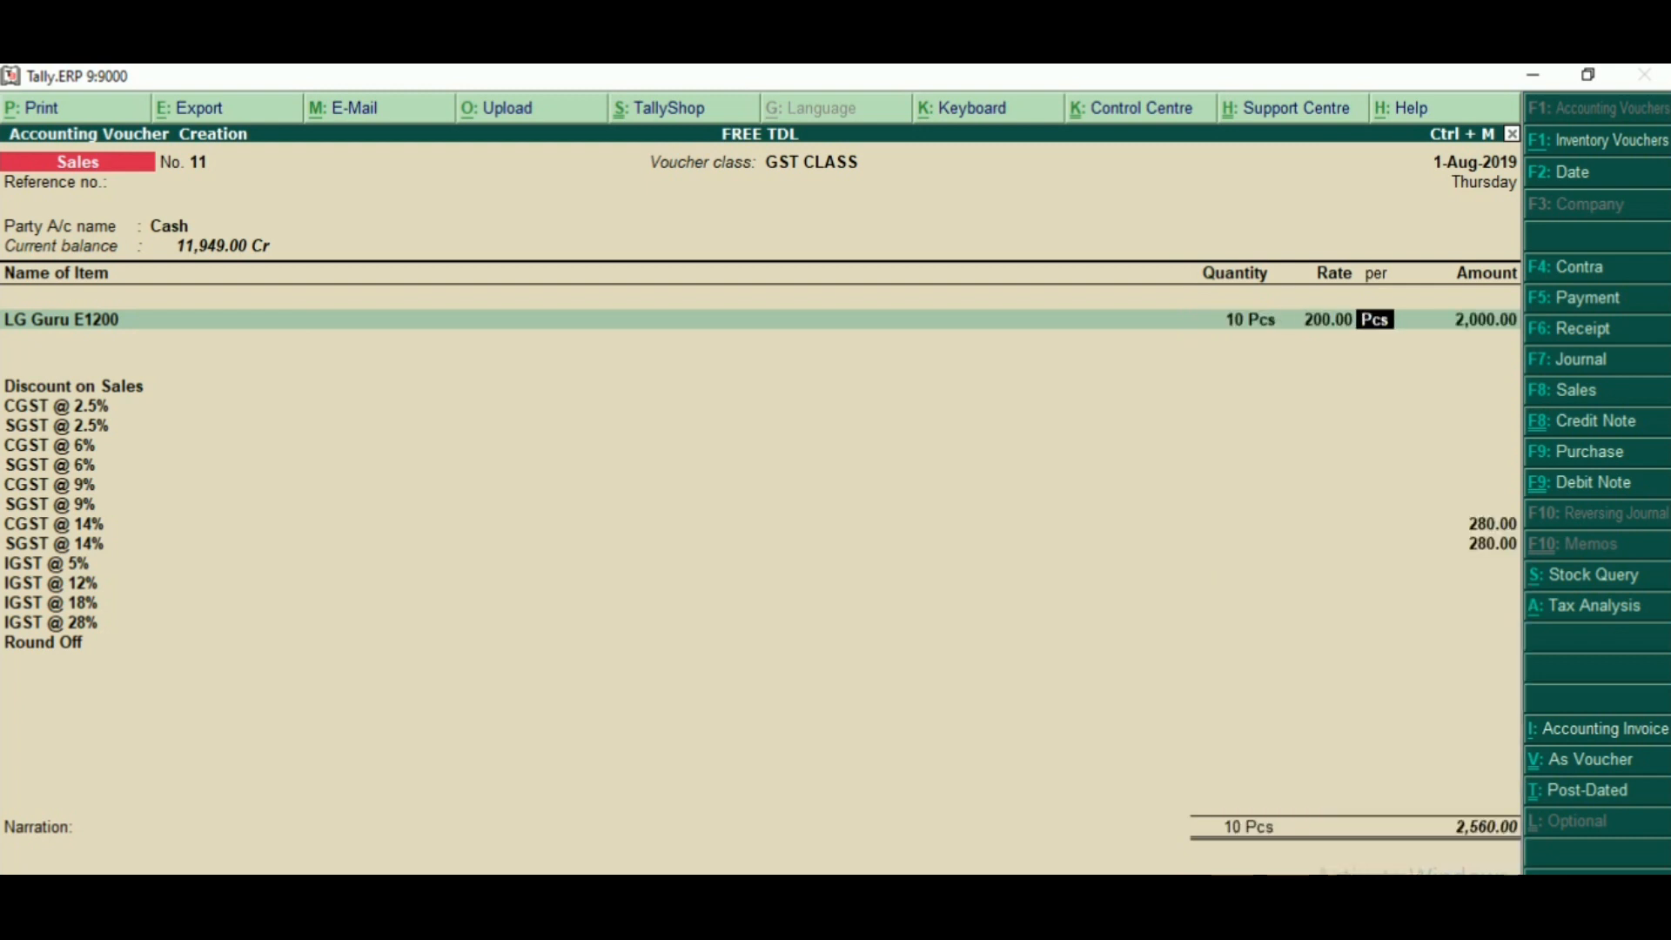
# - Examine the CGST and SGST amounts calculated for the LG Guru E1200 line
pyautogui.moveTo(1476, 518); pyautogui.dragTo(1532, 585)
pyautogui.moveTo(1518, 555)
pyautogui.mouseDown()
pyautogui.moveTo(388, 597)
pyautogui.moveTo(4, 512)
pyautogui.mouseUp()
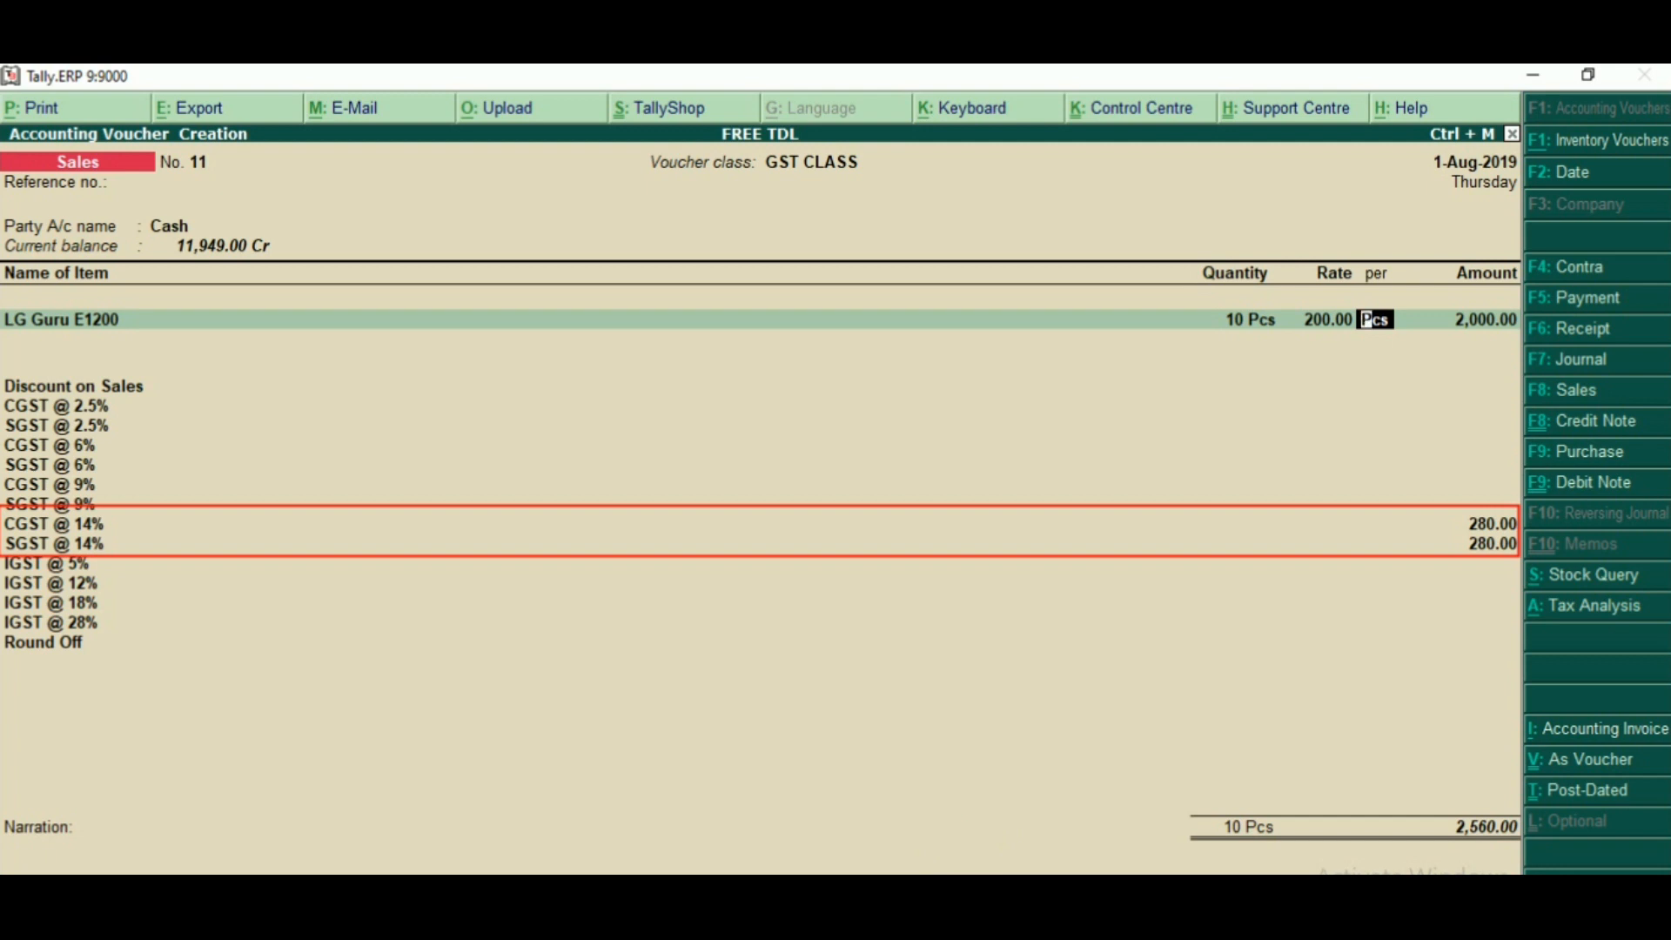
pyautogui.press('Escape')
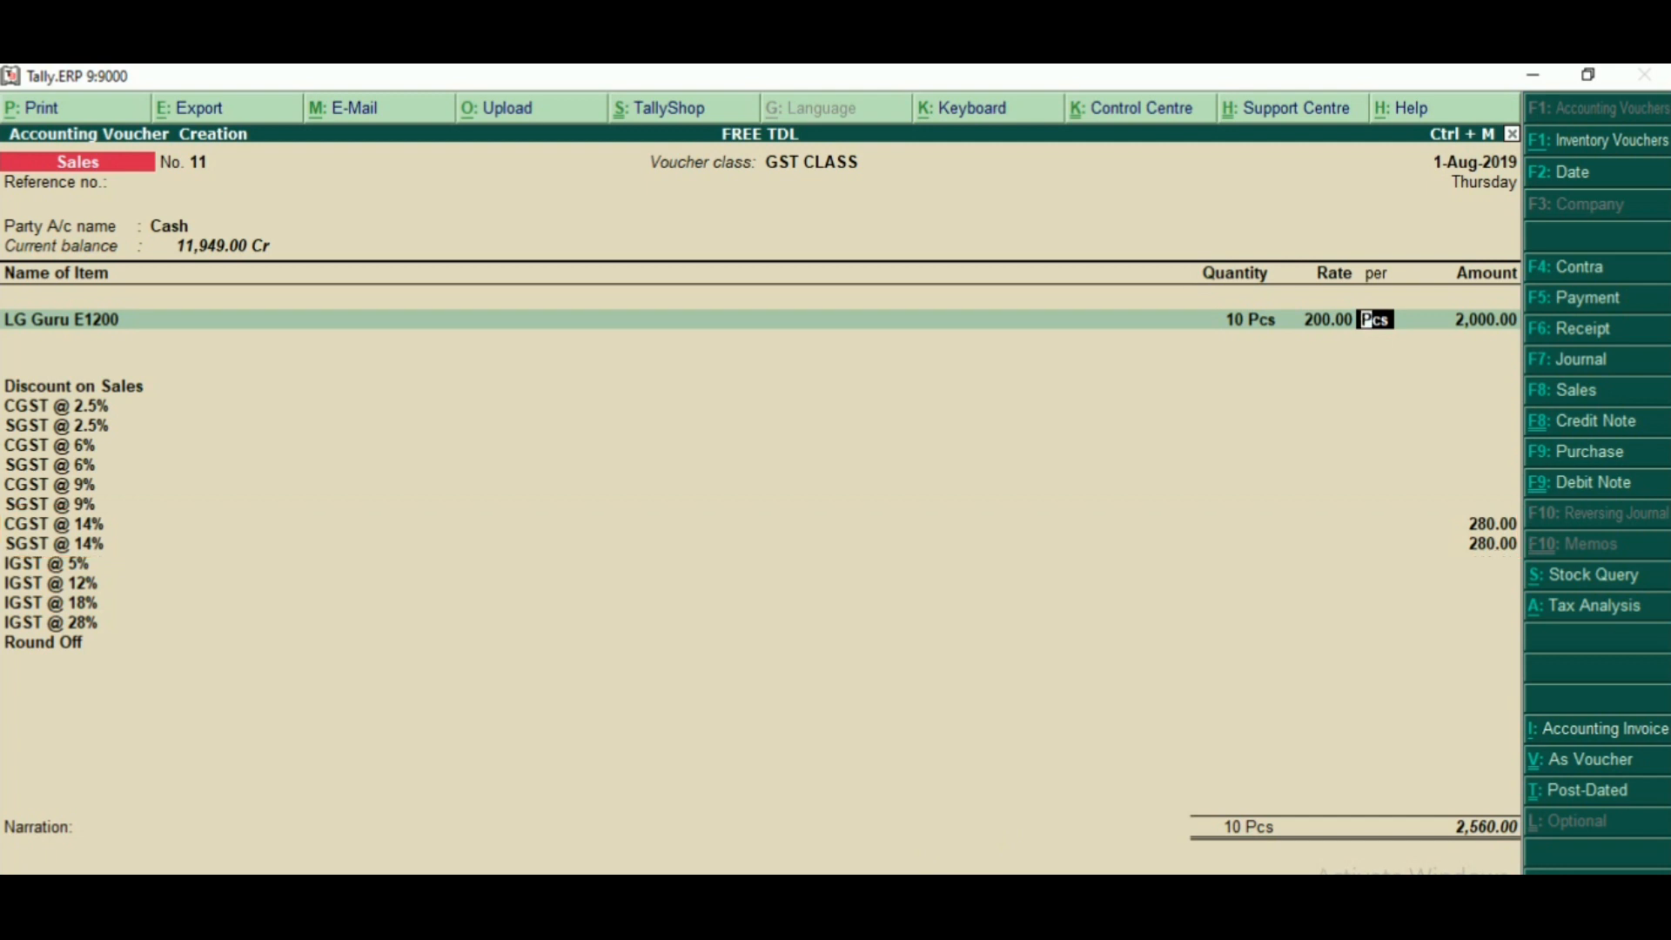
# - Complete the first item line and add LG Air Conditioner with quantity 10 Pcs at a rate of 200.00
pyautogui.press('Return')
pyautogui.press('Return')
pyautogui.press('Return')
pyautogui.press('BackSpace')
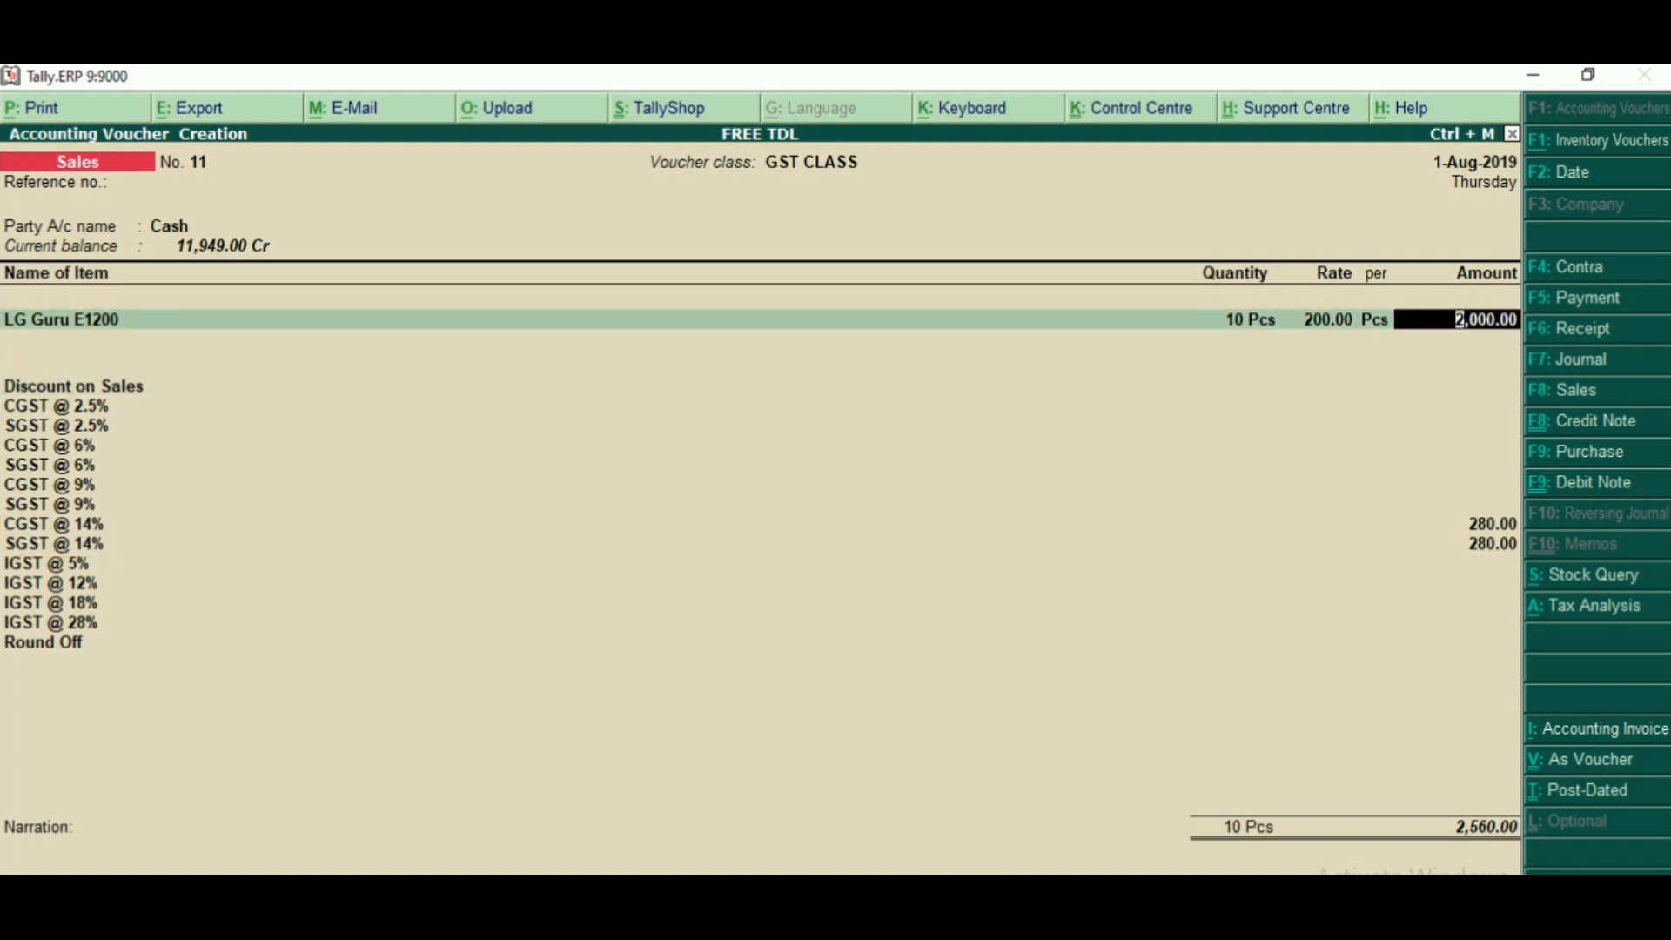
pyautogui.press('Return')
pyautogui.press('Down')
pyautogui.press('Down')
pyautogui.press('Down')
pyautogui.press('Down')
pyautogui.press('Down')
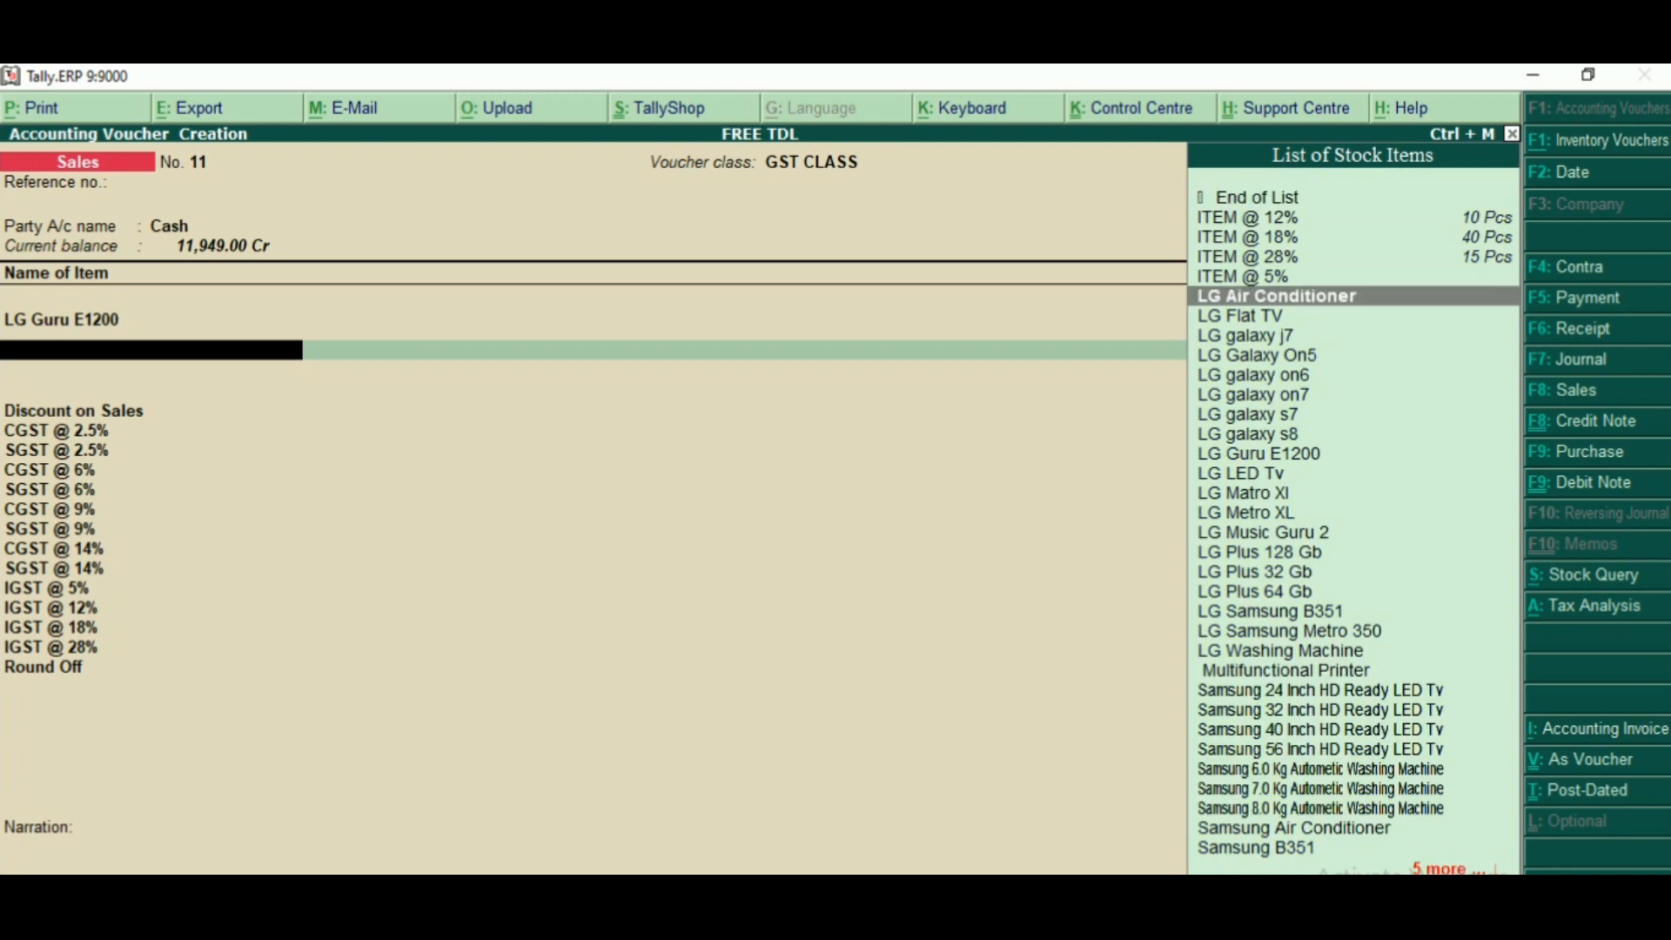
pyautogui.press('Return')
pyautogui.press('Return')
pyautogui.press('Return')
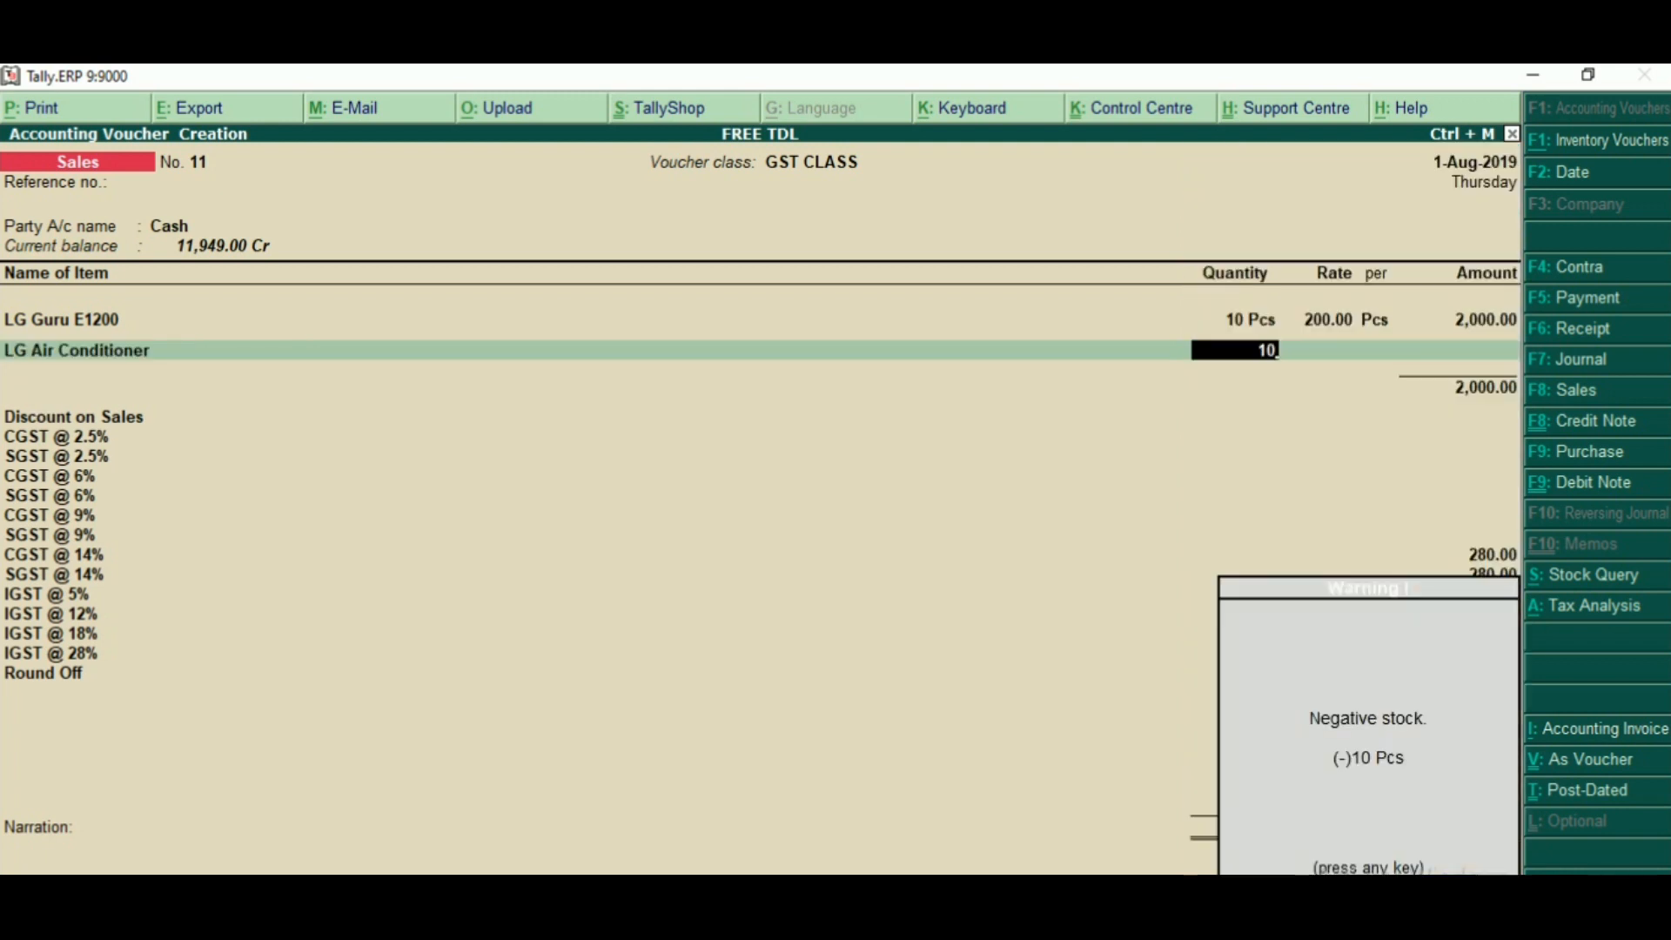
pyautogui.press('Return')
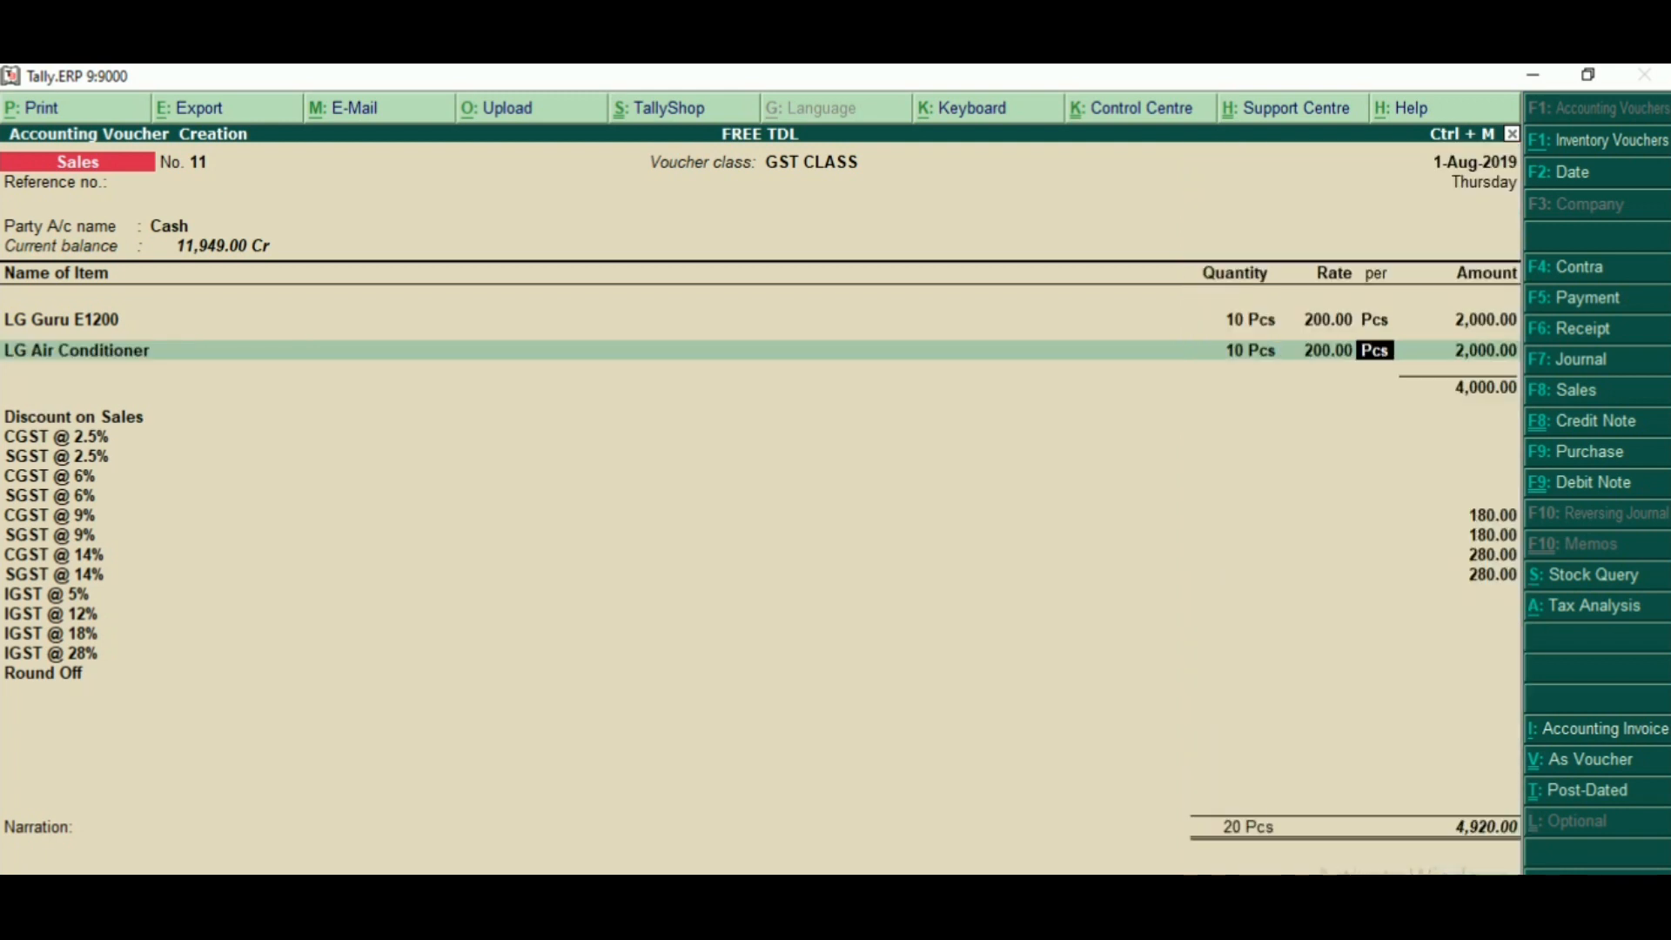
# - Open the LG Air Conditioner stock item from the voucher line and examine the tax rates in its GST details
pyautogui.press('BackSpace')
pyautogui.press('BackSpace')
pyautogui.press('BackSpace')
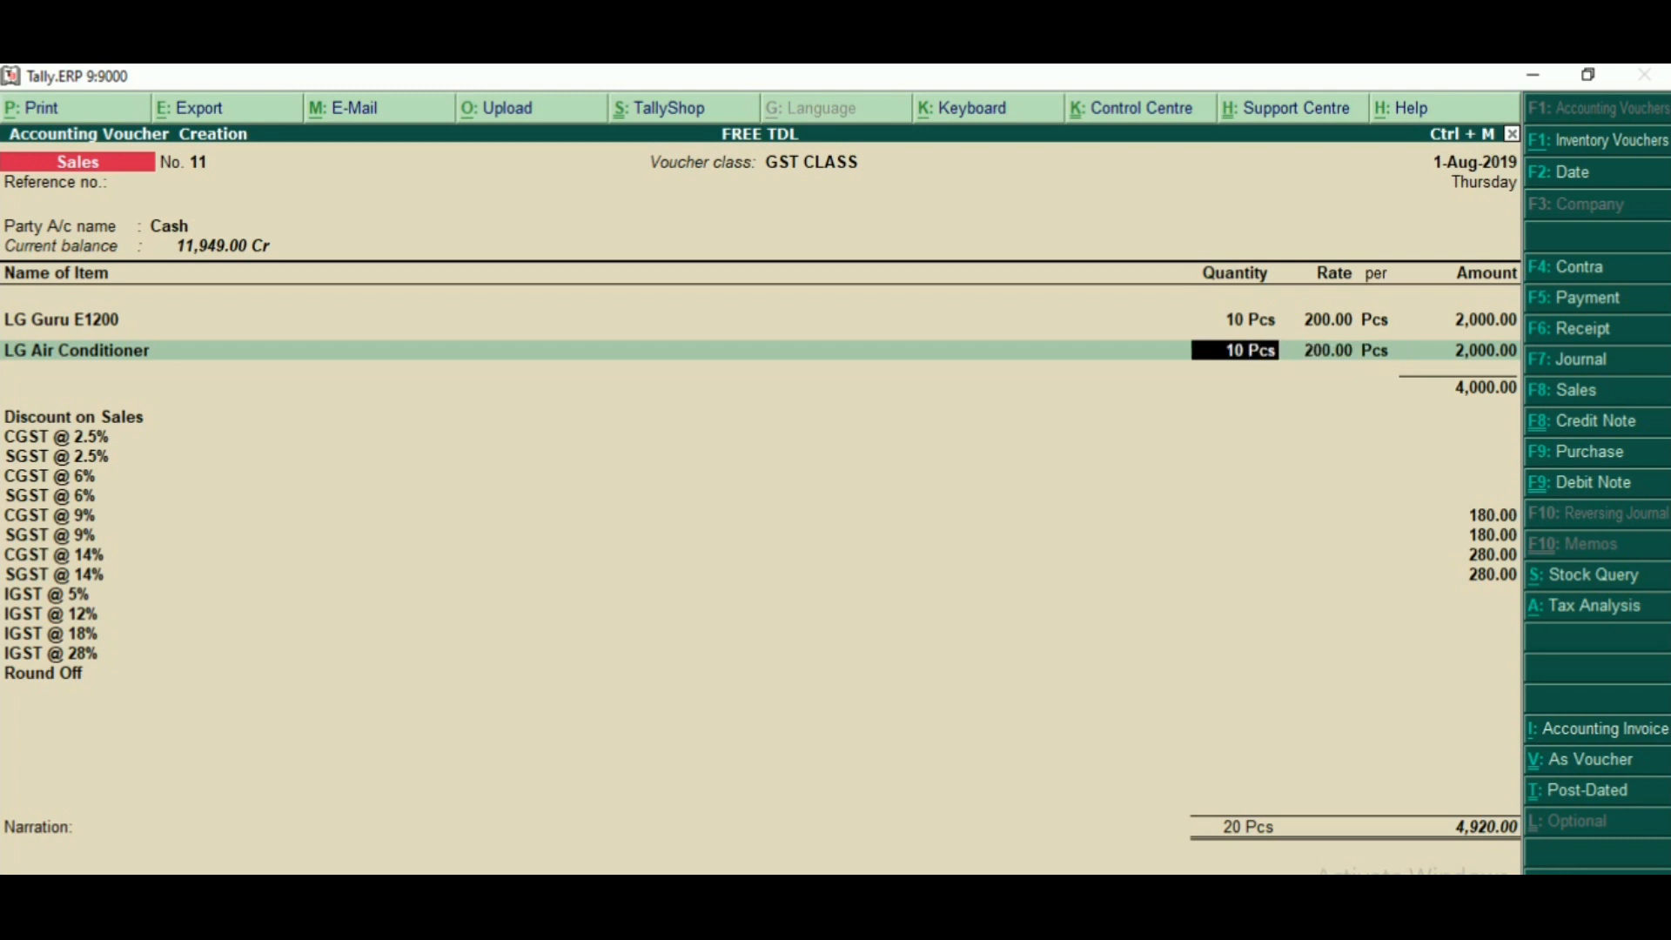
pyautogui.hotkey('ctrl', 'Return')
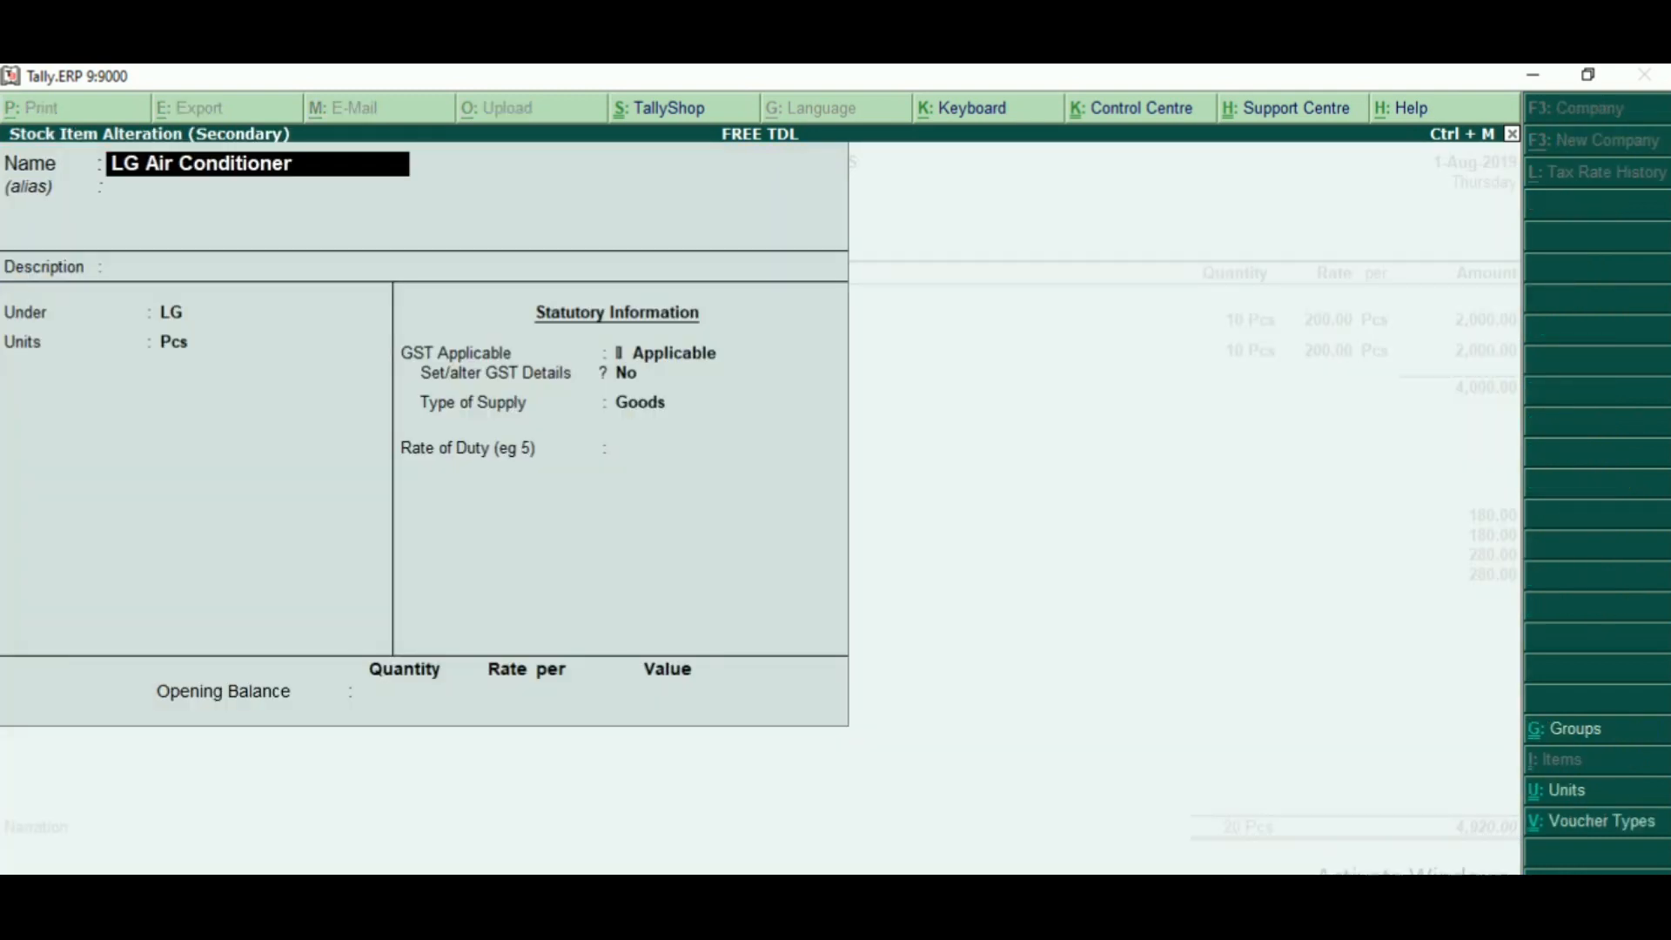
pyautogui.press('Return')
pyautogui.press('Return')
pyautogui.press('Return')
pyautogui.press('Return')
pyautogui.press('Return')
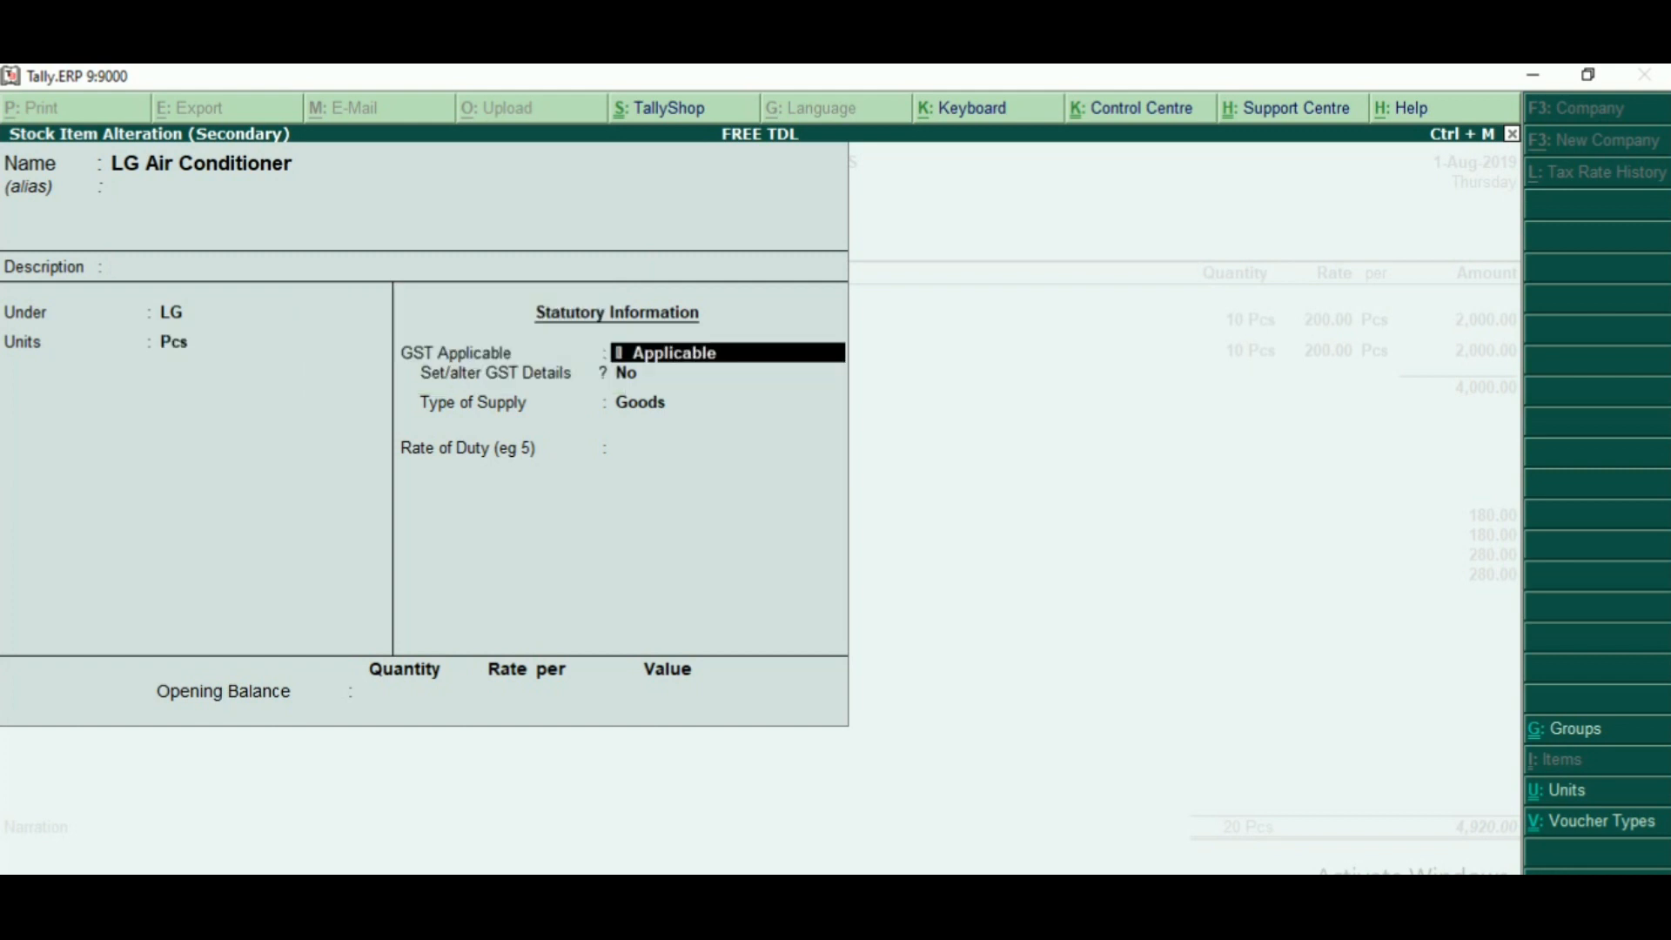
pyautogui.write('y')
pyautogui.press('Return')
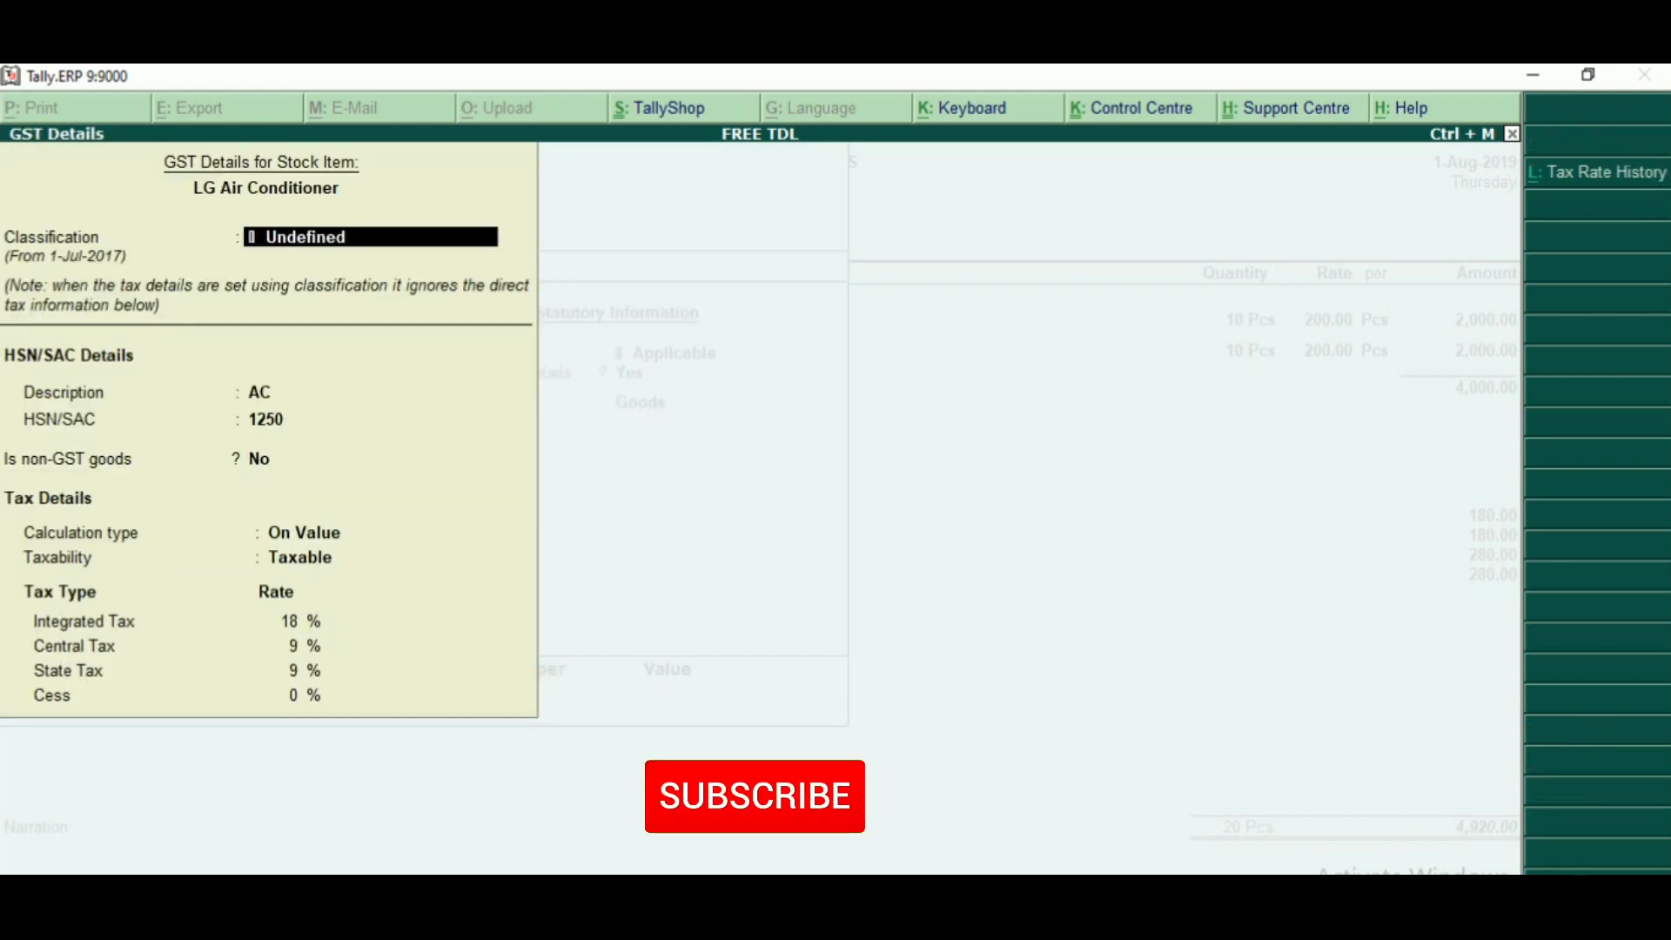
pyautogui.moveTo(265, 606)
pyautogui.mouseDown()
pyautogui.moveTo(320, 658)
pyautogui.moveTo(369, 748)
pyautogui.mouseUp()
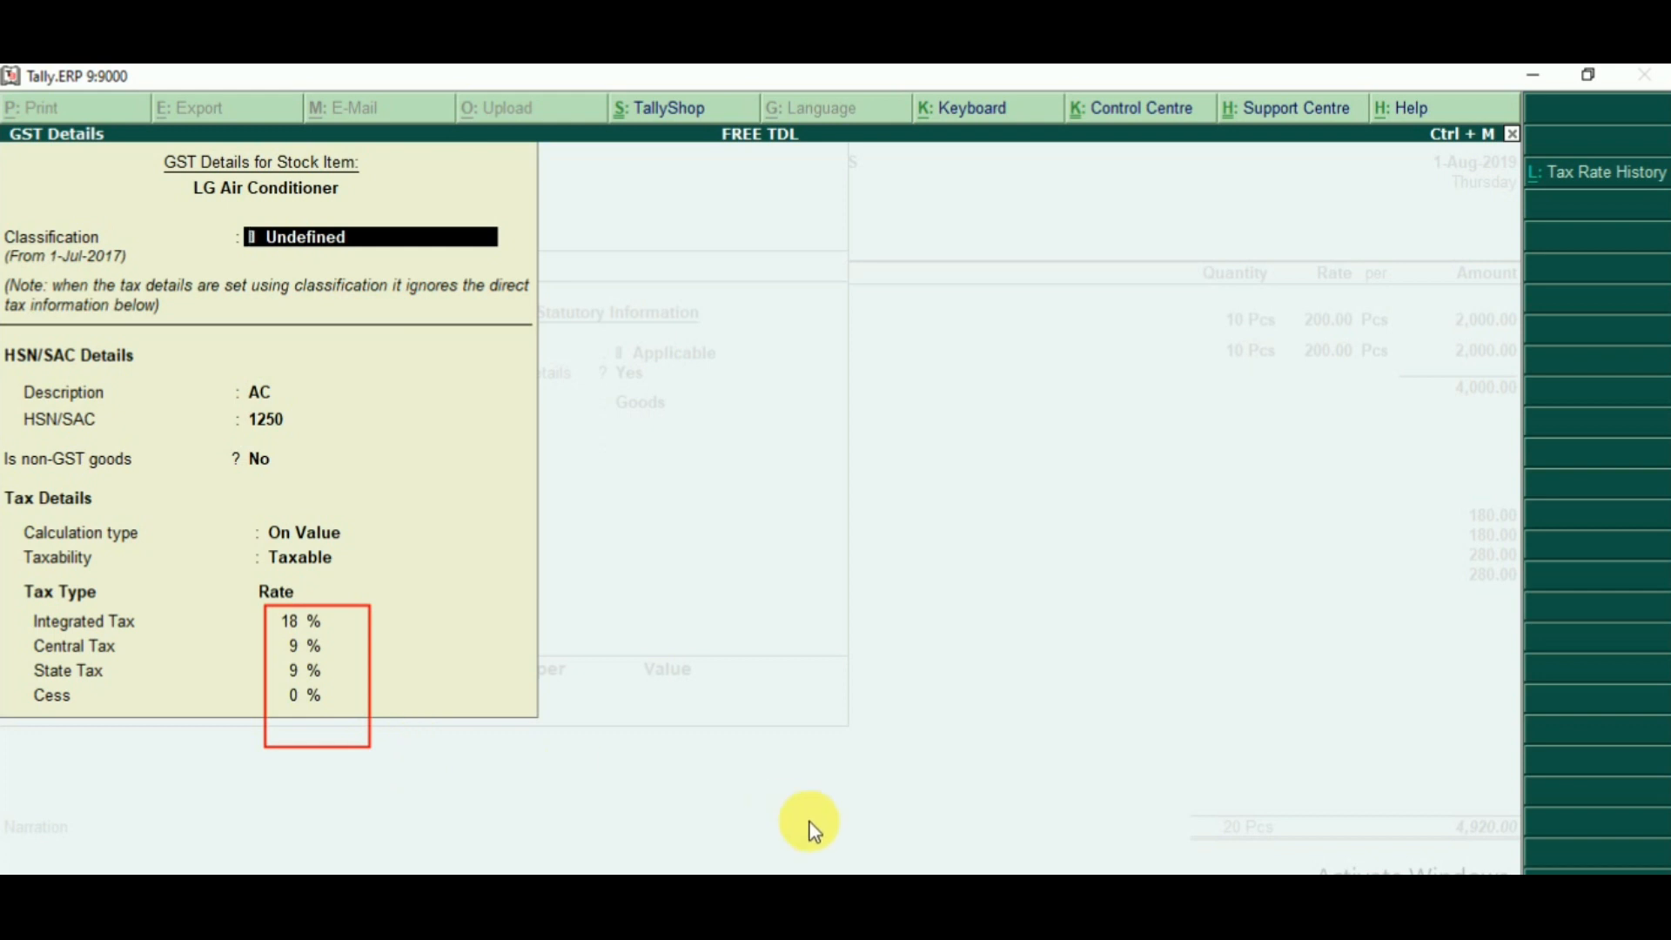
# - Close the GST details and stock item without saving, and check the CGST @ 9% and SGST @ 9% lines in the voucher
pyautogui.press('Escape')
pyautogui.press('Escape')
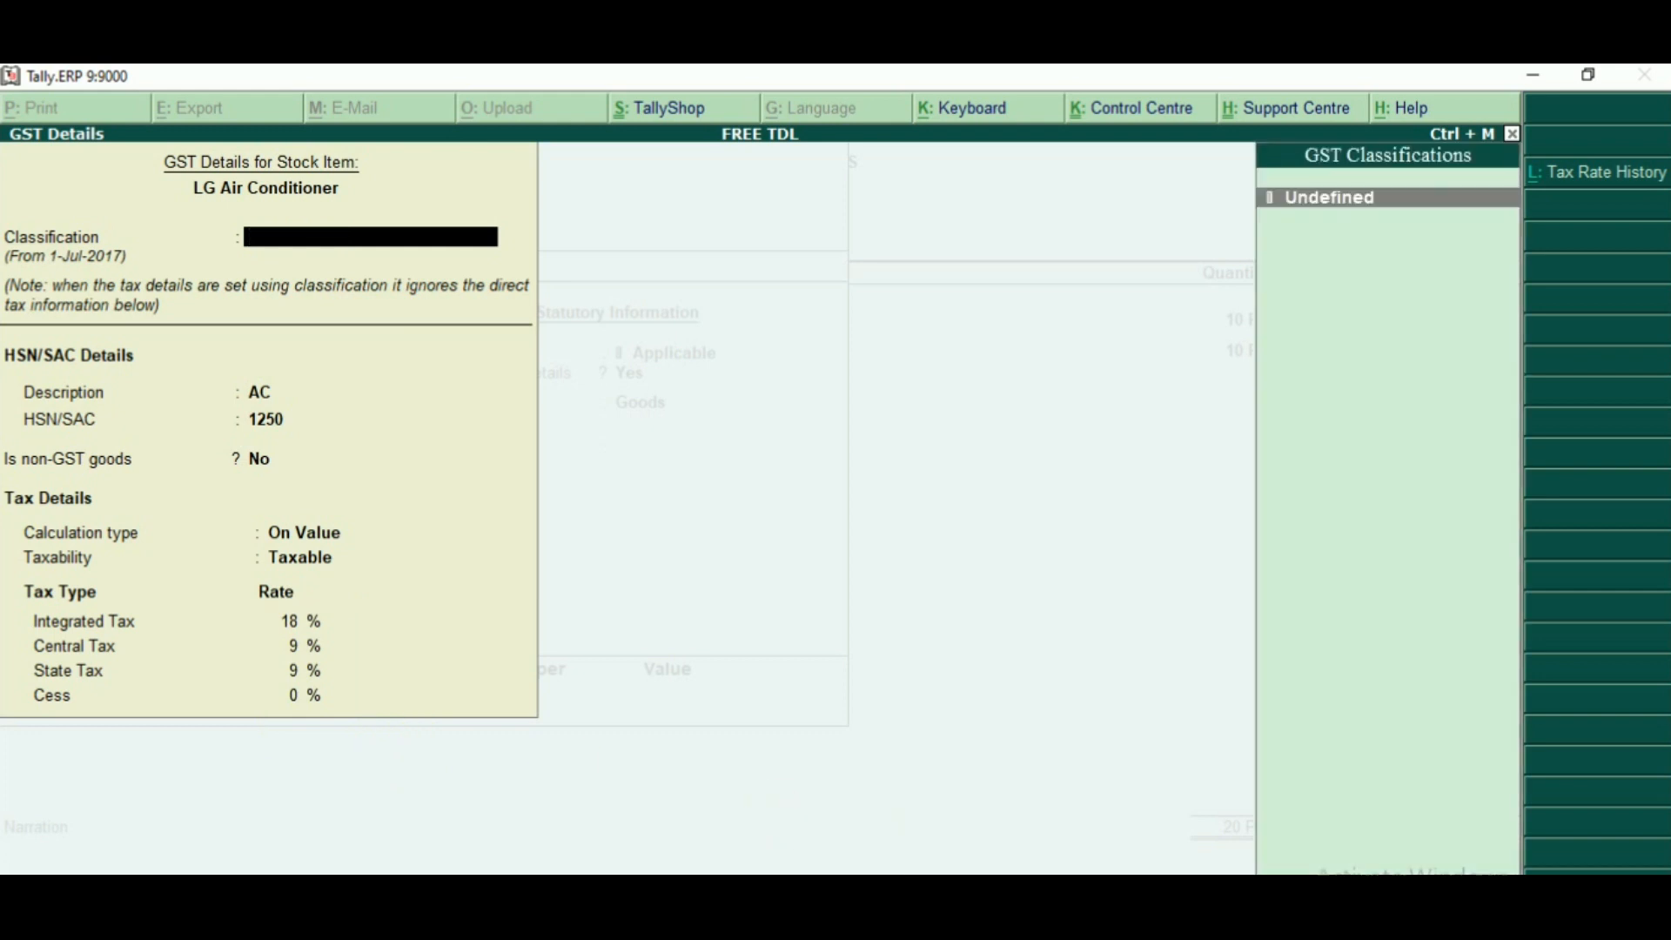
pyautogui.press('Escape')
pyautogui.press('Return')
pyautogui.press('Escape')
pyautogui.press('Return')
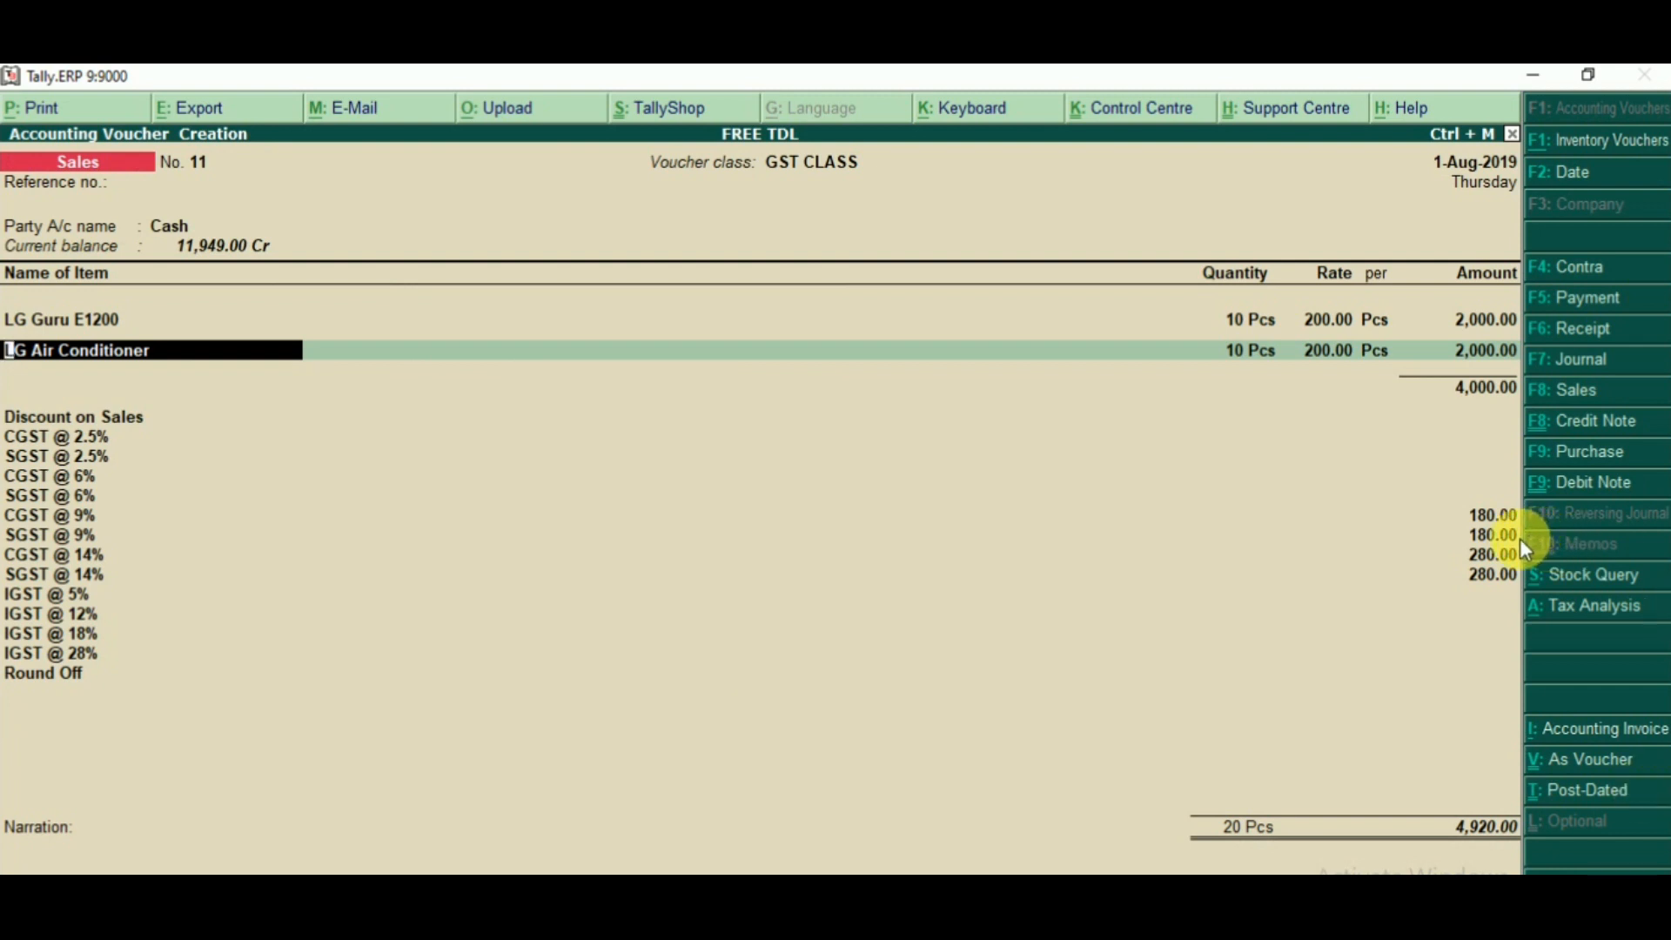
pyautogui.moveTo(1518, 539)
pyautogui.mouseDown()
pyautogui.moveTo(465, 426)
pyautogui.moveTo(30, 456)
pyautogui.moveTo(2, 505)
pyautogui.mouseUp()
# - Quit the sales voucher without saving it
pyautogui.press('Escape')
pyautogui.press('Escape')
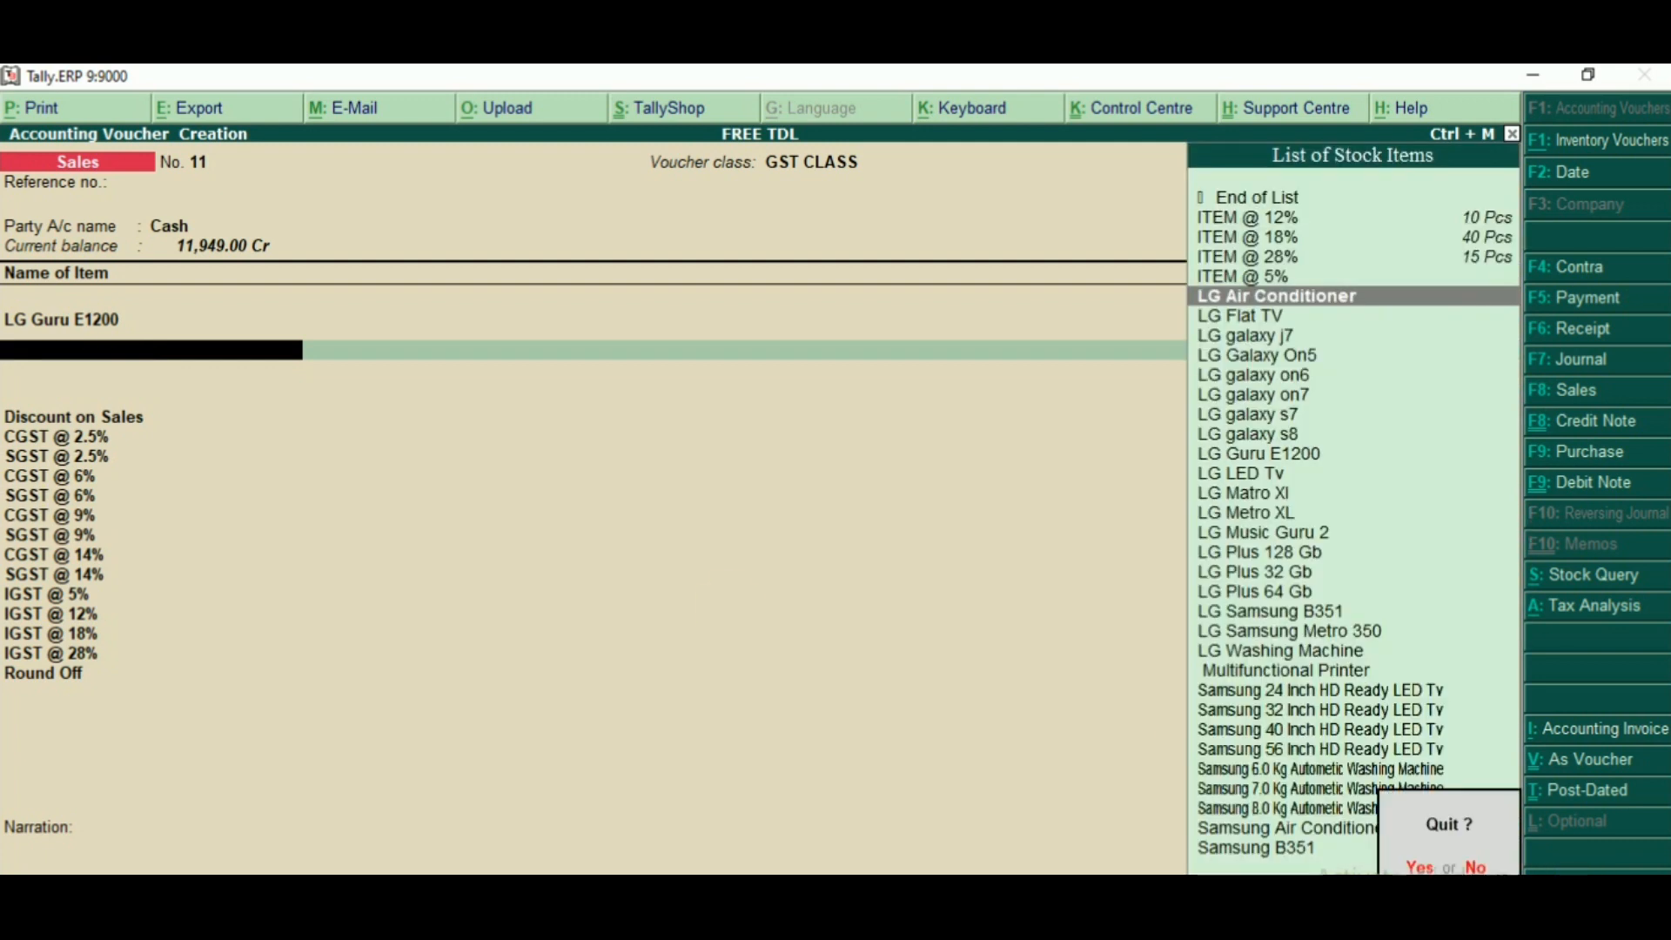
pyautogui.press('y')
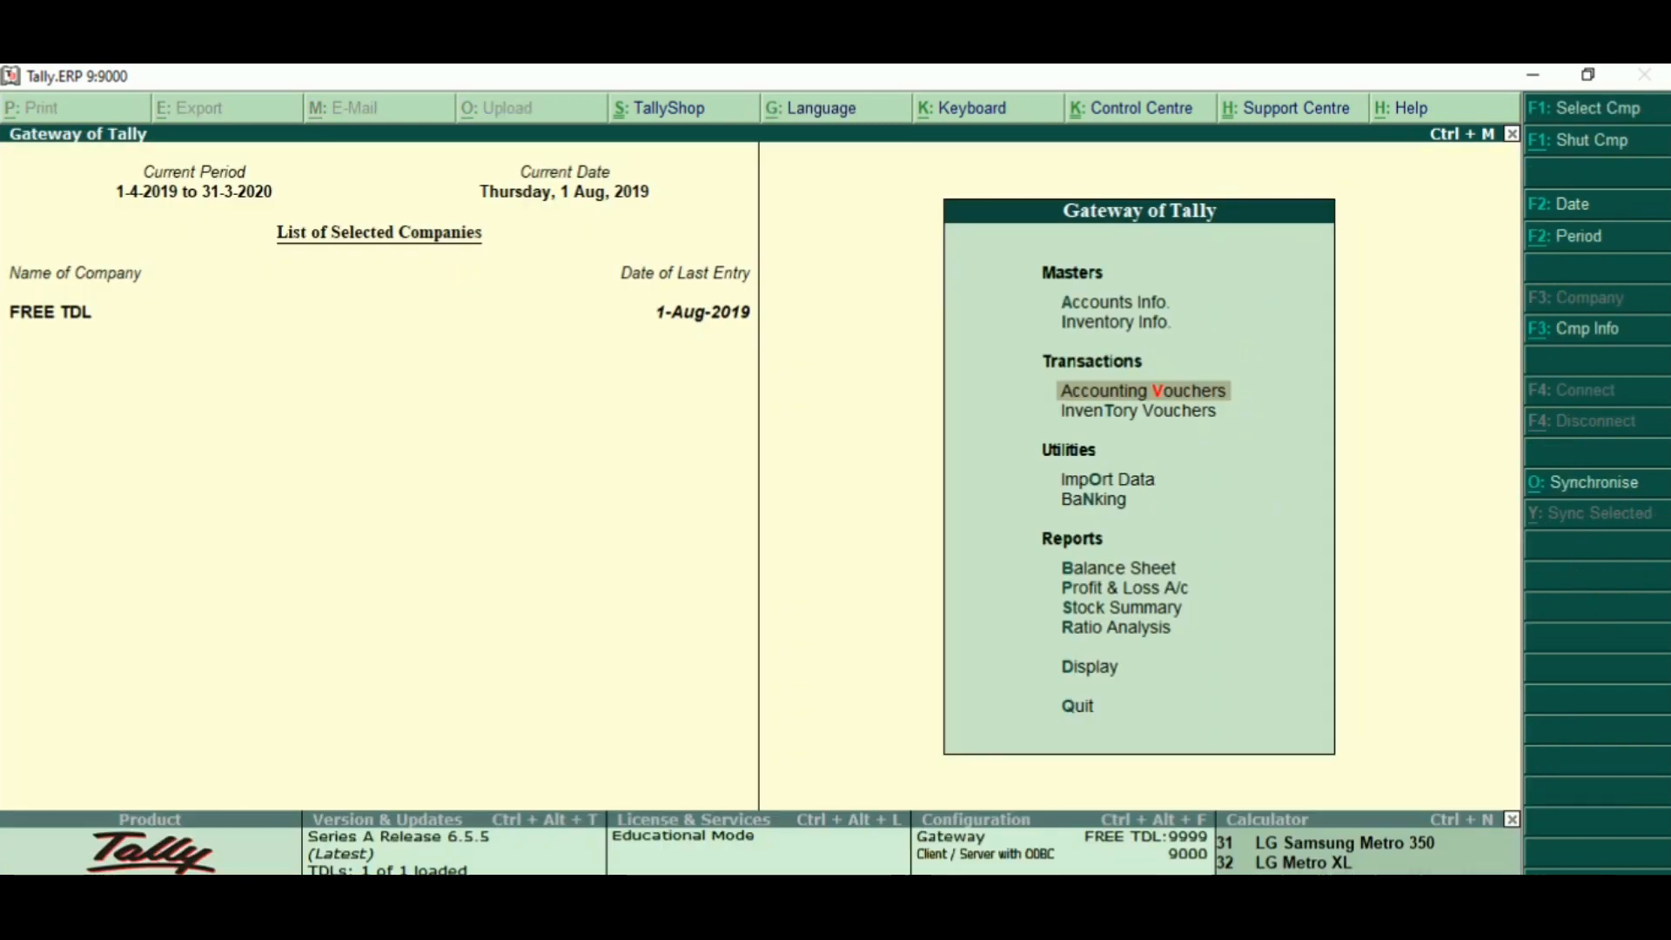